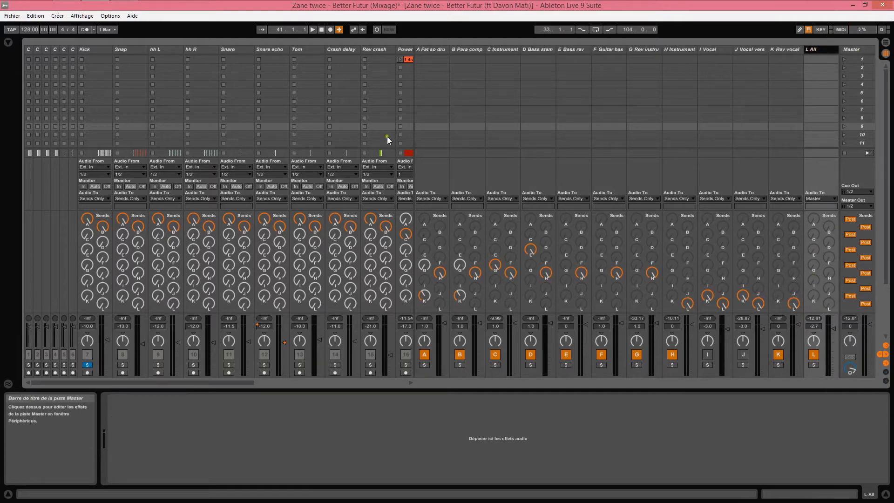
- Look over the session mixer's channels and the arrangement's track layout
drag(164, 383, 324, 390)
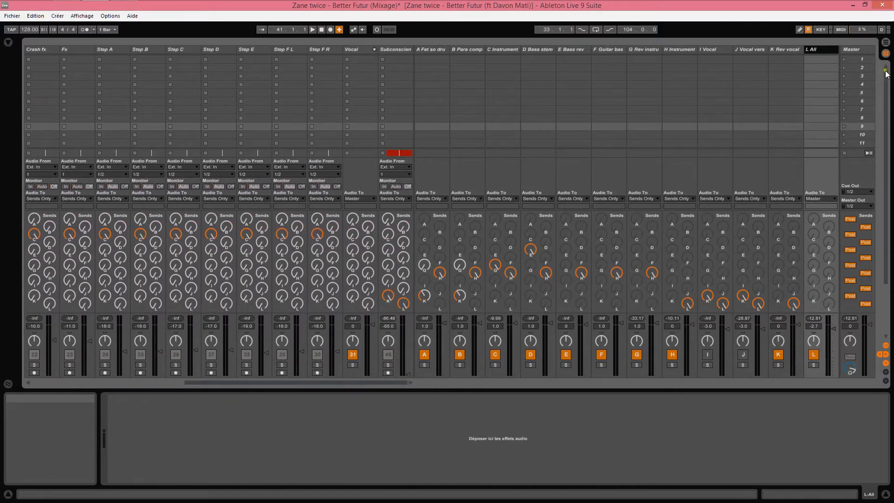
click(885, 41)
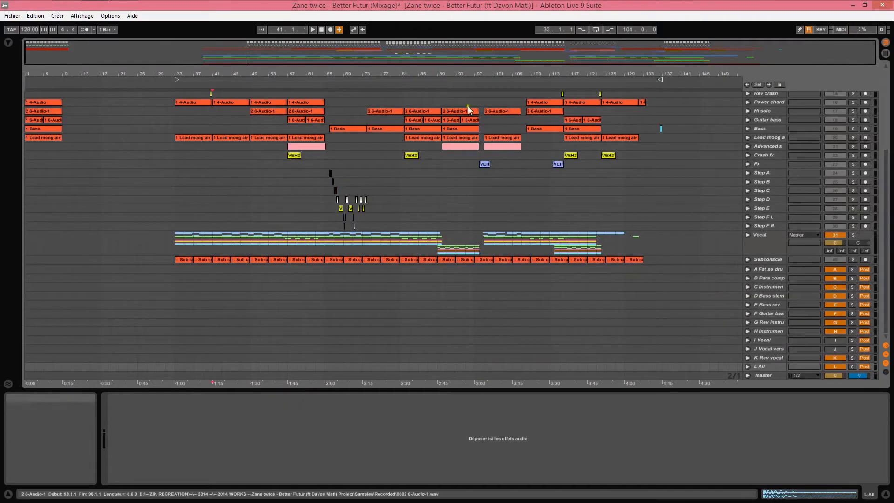
key(Tab)
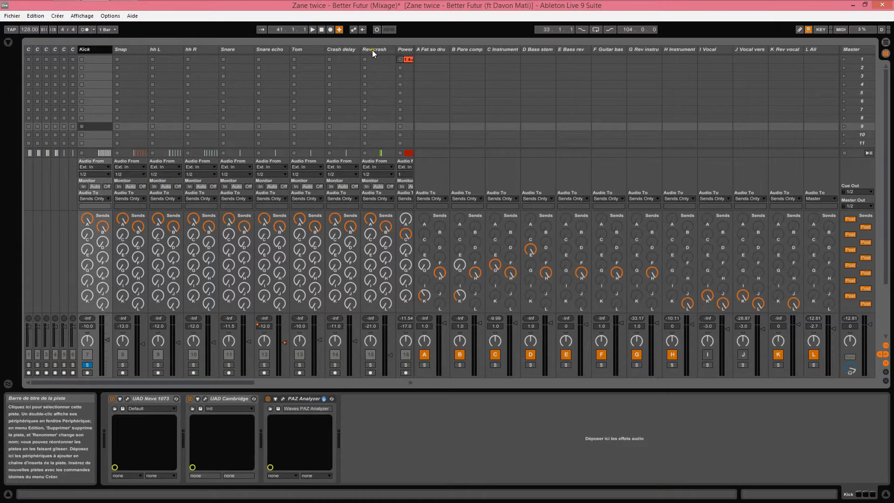
- Examine the drum tracks from Kick to Rev crash and the effects and sends of the Fat so drum, Para comp, Instrumental and Rev vocal returns
click(373, 50)
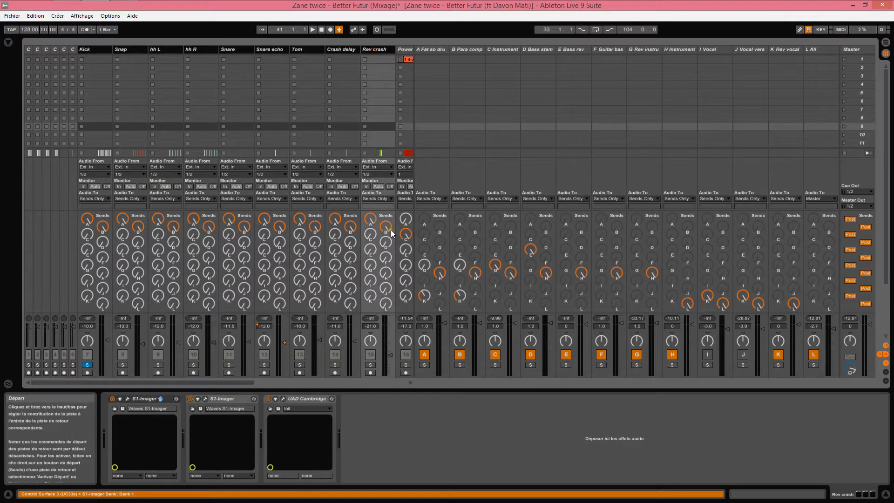
click(424, 50)
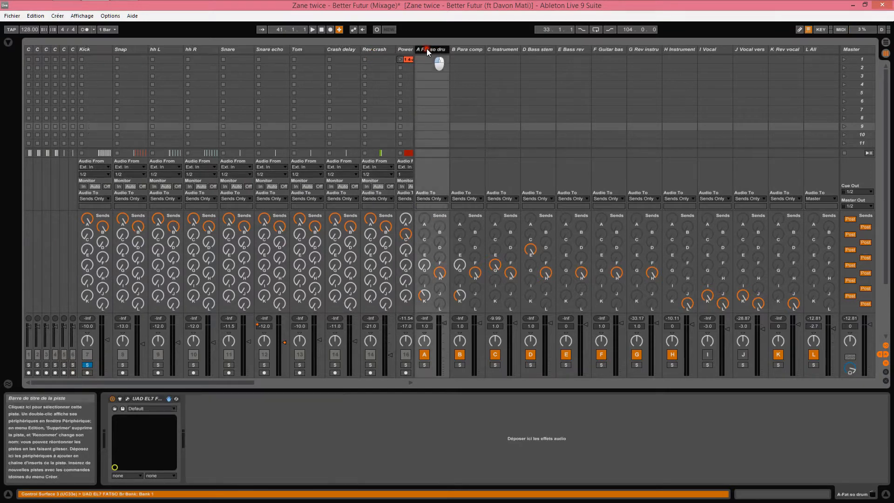
click(146, 399)
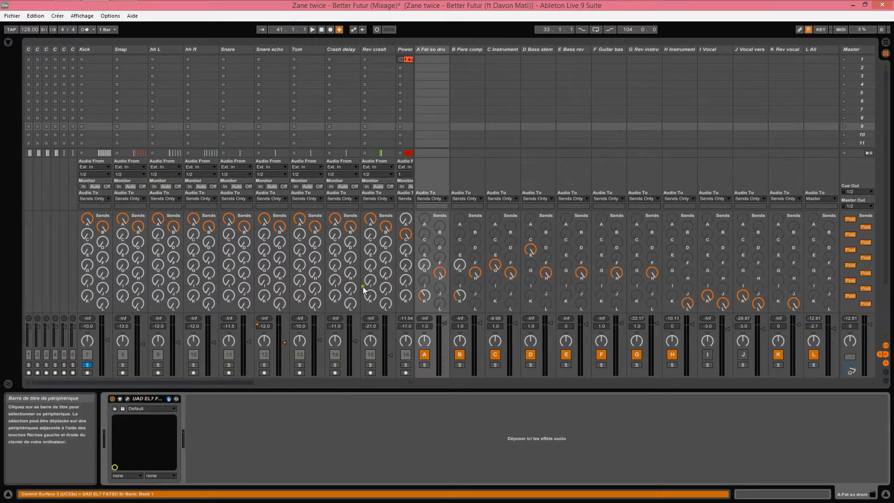
click(462, 49)
click(141, 400)
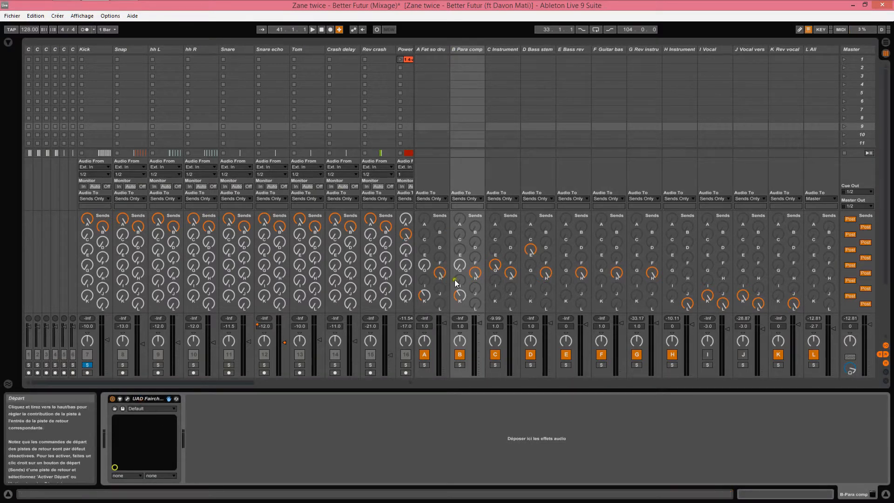
click(679, 50)
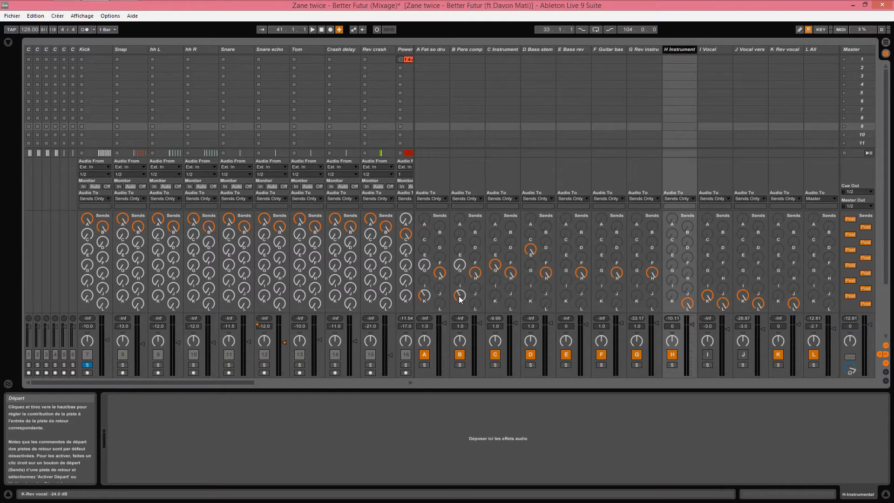
click(793, 307)
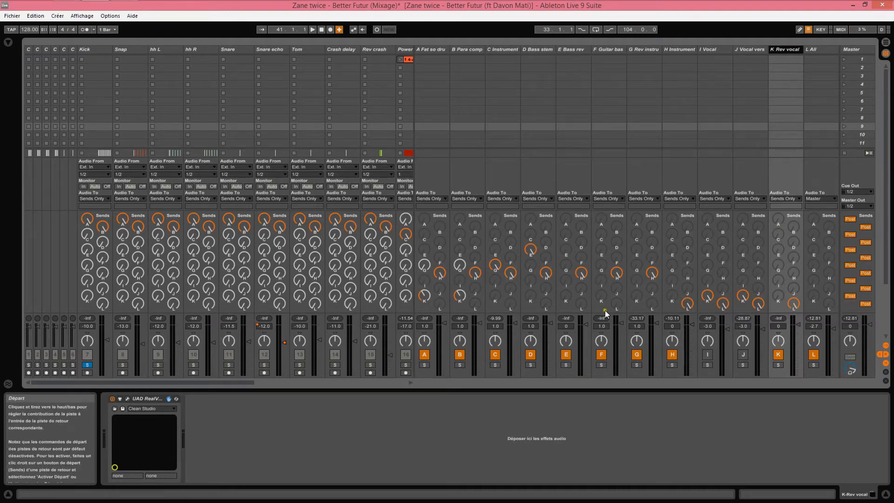
- Review the arrangement's track order and the Kick track's device chain, comparing them with the session mixer
key(Tab)
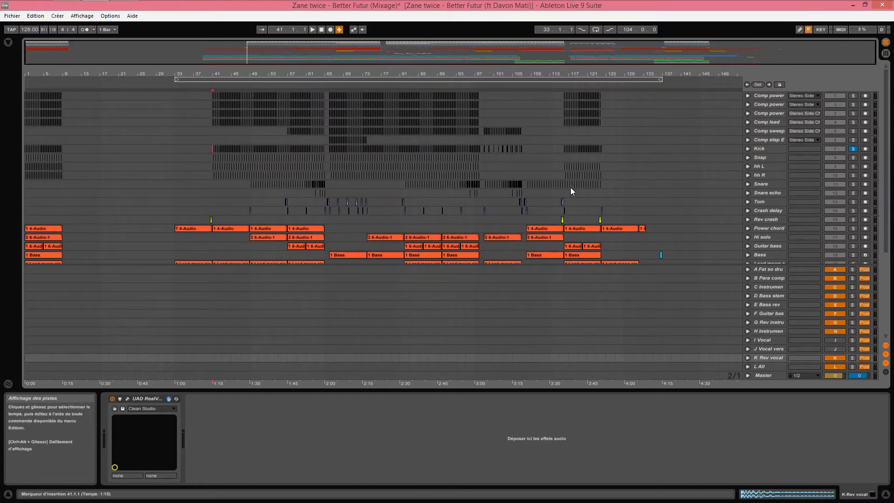
scroll(571, 188, down, 5)
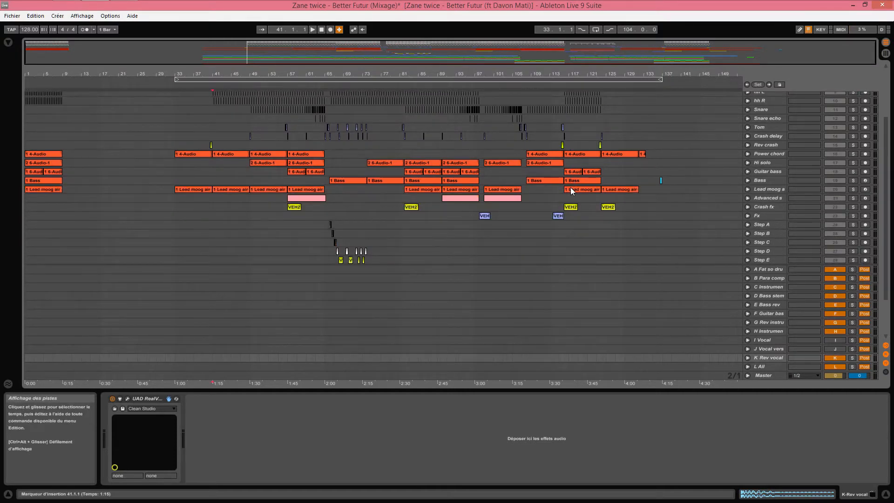
scroll(570, 187, up, 5)
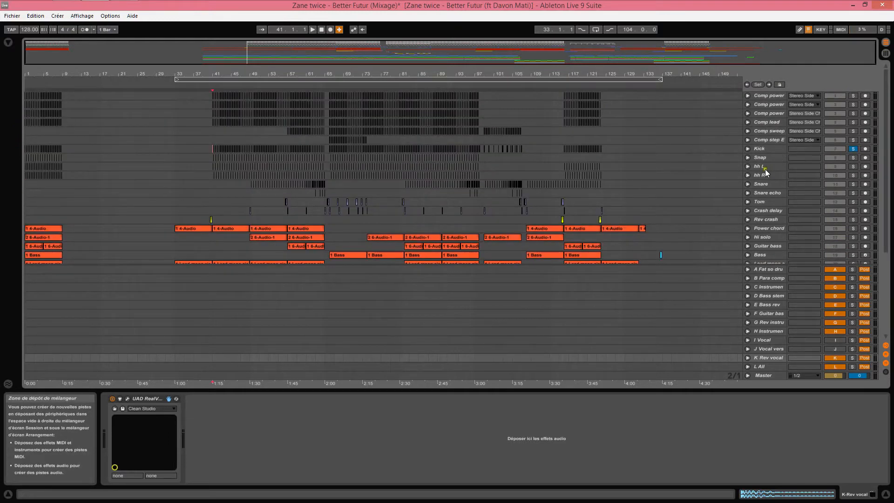
click(764, 149)
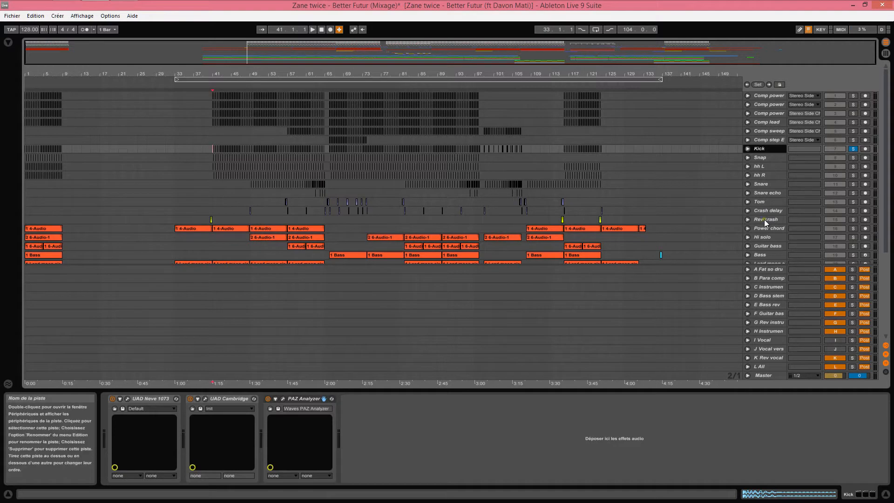
key(Tab)
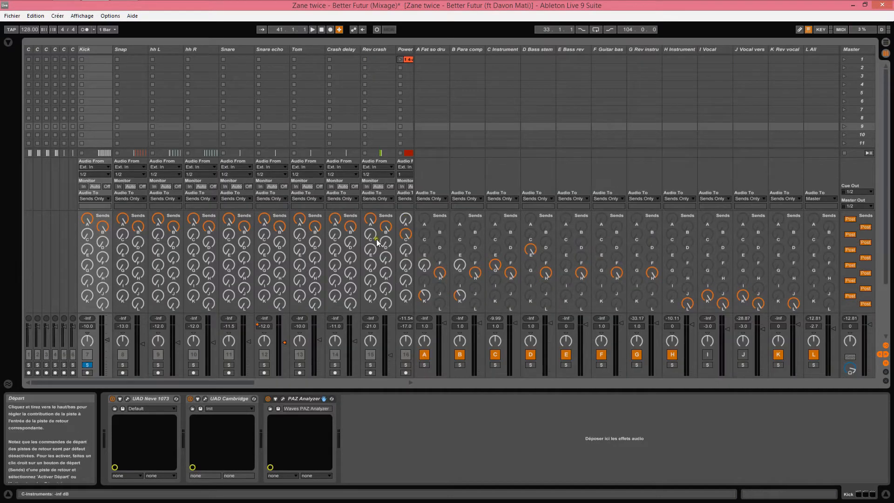
key(Tab)
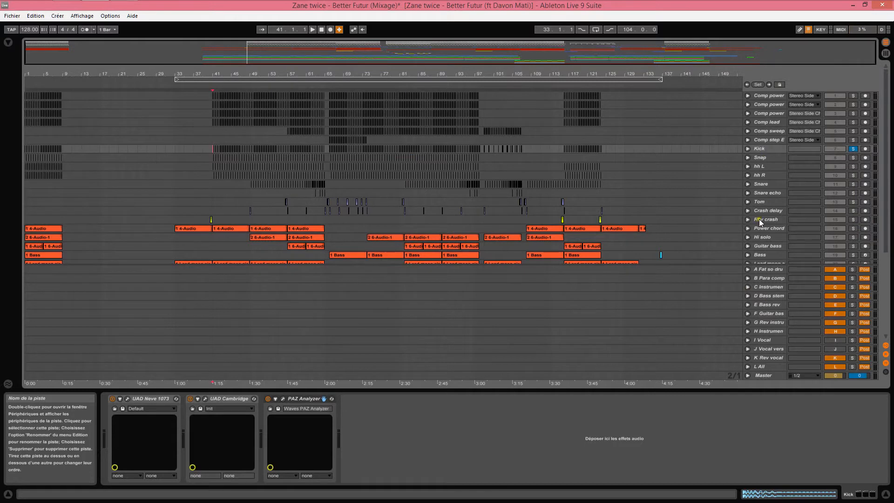
- Move the Bass track directly above the Power chord track in the arrangement
scroll(760, 228, down, 5)
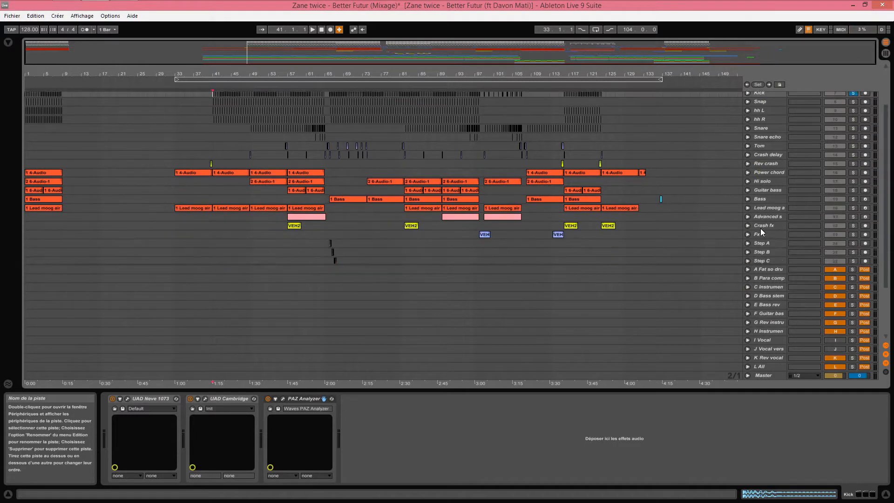
drag(760, 202, 759, 173)
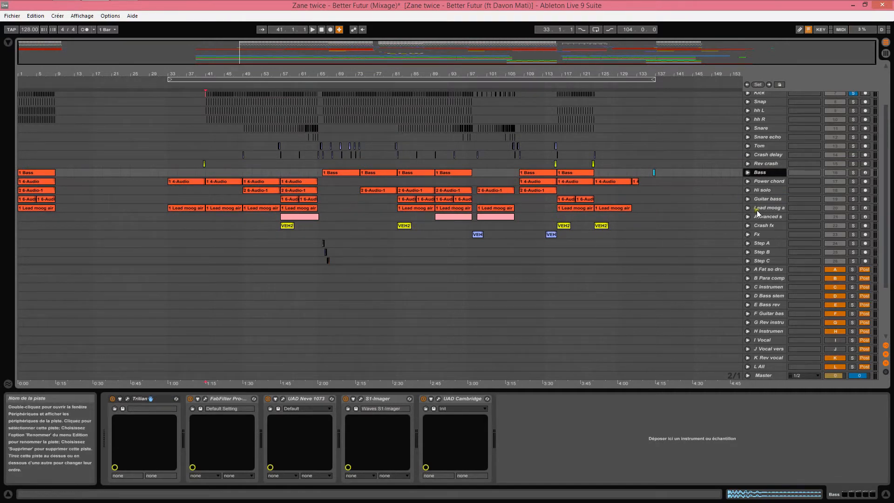
- Expand the tracks Step A through Step F R, inspect their clips around bars 66 to 71, and collapse them again
scroll(756, 211, down, 4)
click(763, 173)
shift+click(765, 227)
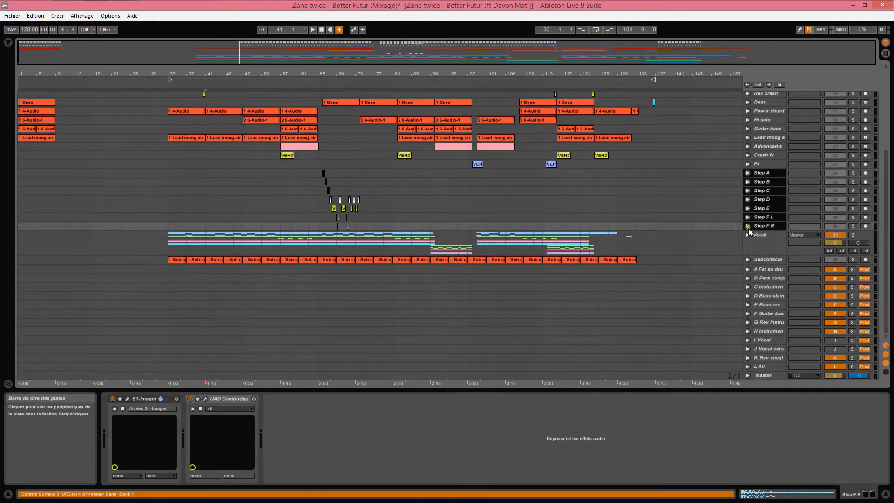
click(747, 228)
drag(316, 70, 322, 176)
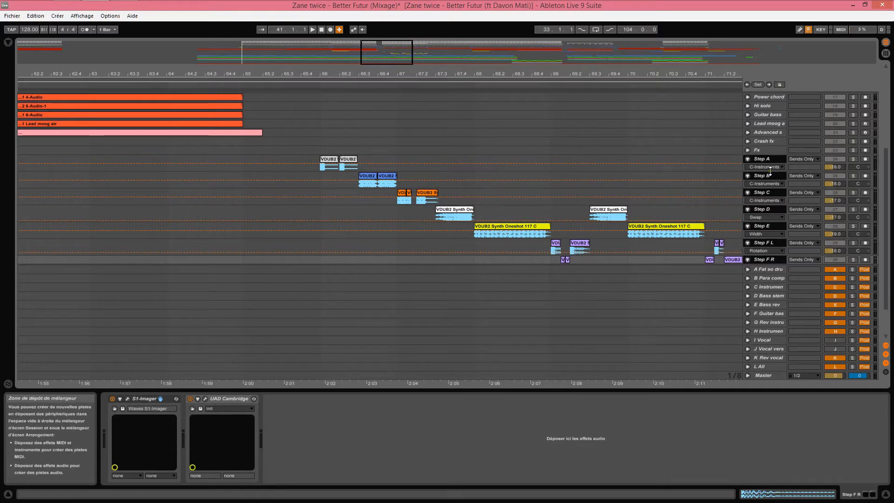
drag(770, 171, 776, 148)
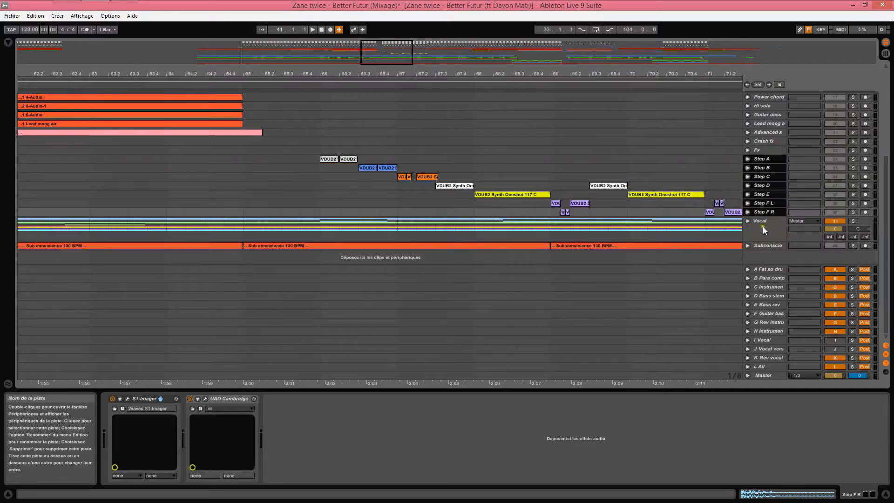
- Unfold the Vocal group to inspect its verse and refrain tracks, and fold it again
click(746, 238)
scroll(689, 222, down, 3)
scroll(689, 221, down, 4)
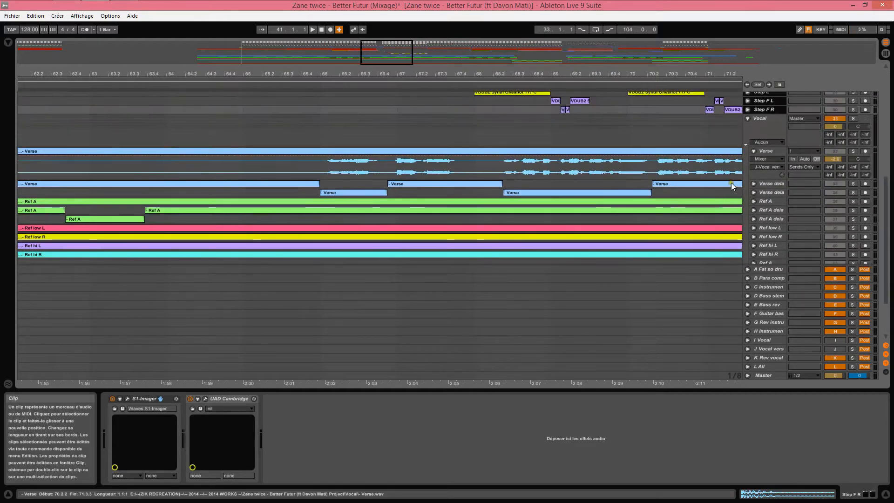
click(748, 118)
- Expand and enlarge the Subconscient track to inspect its waveform, and collapse it again
click(759, 143)
click(747, 143)
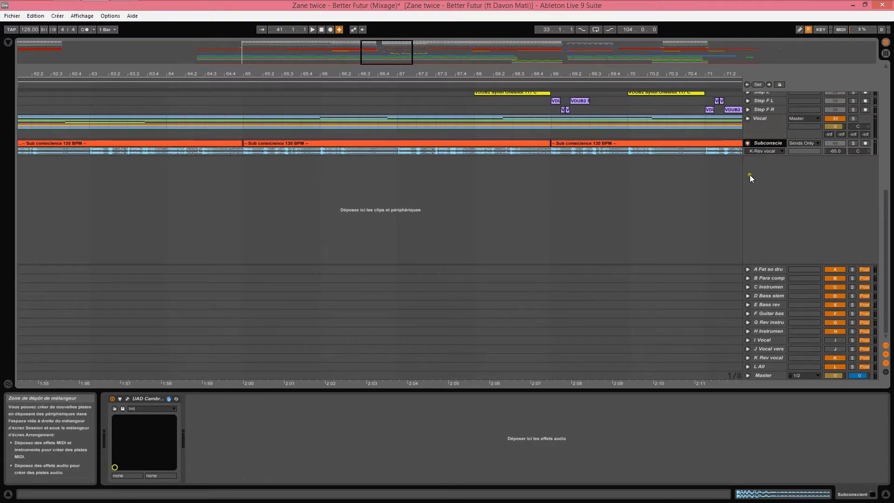
drag(759, 156, 763, 191)
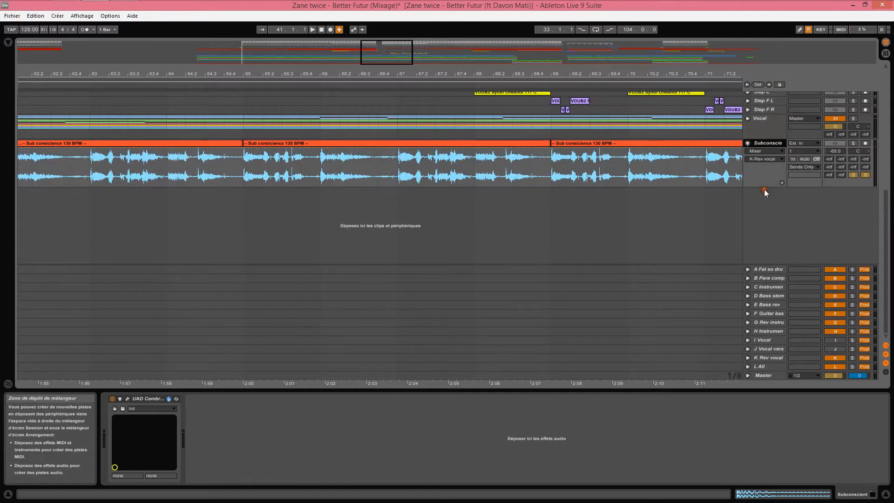
scroll(751, 153, up, 4)
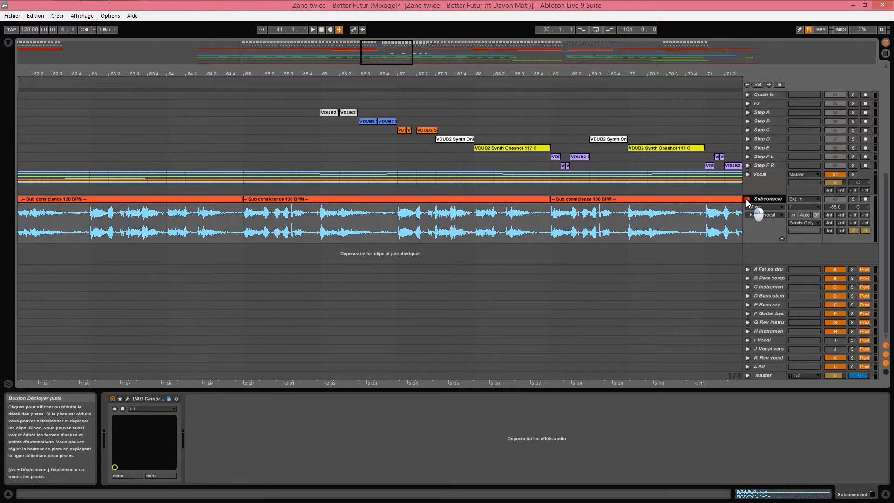
click(746, 199)
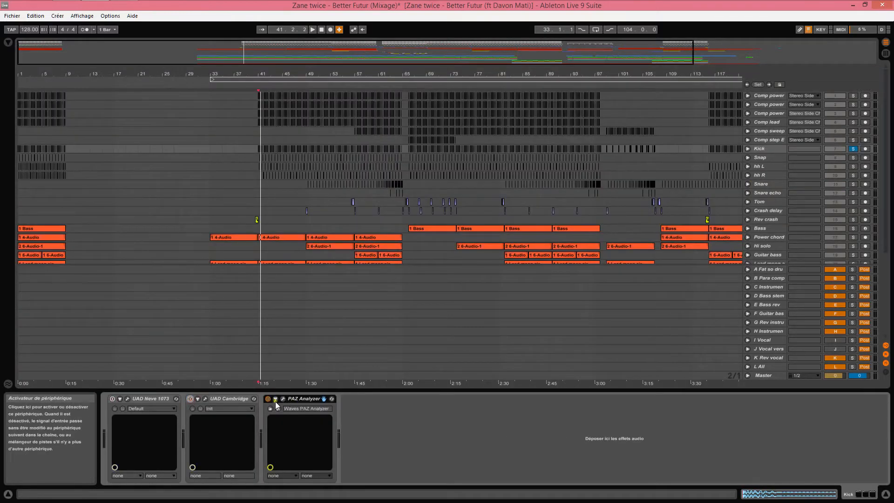
- Open the Kick track's PAZ Analyzer, clear its graph, and play the kick from bar 41 to read its spectrum
click(282, 398)
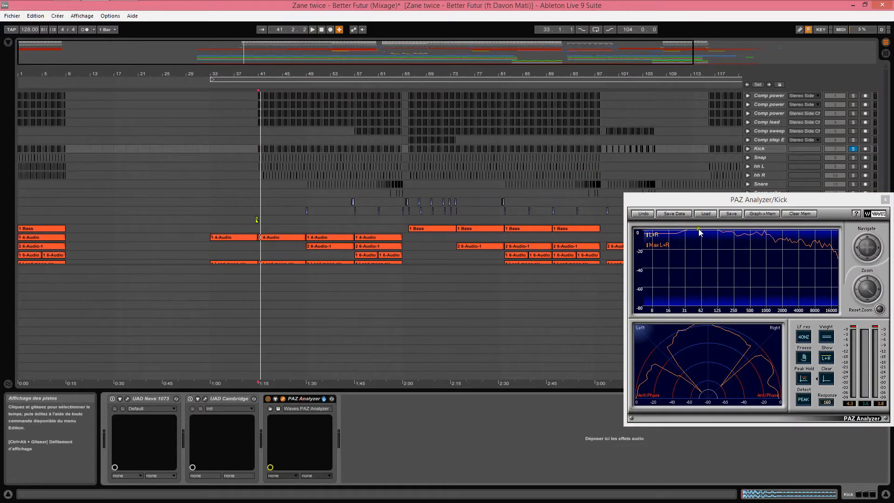
click(826, 378)
drag(714, 201, 434, 155)
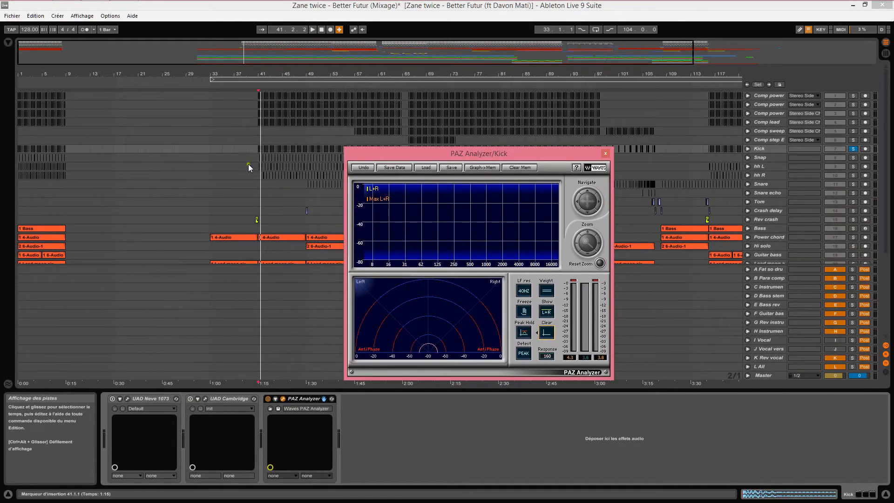
key(space)
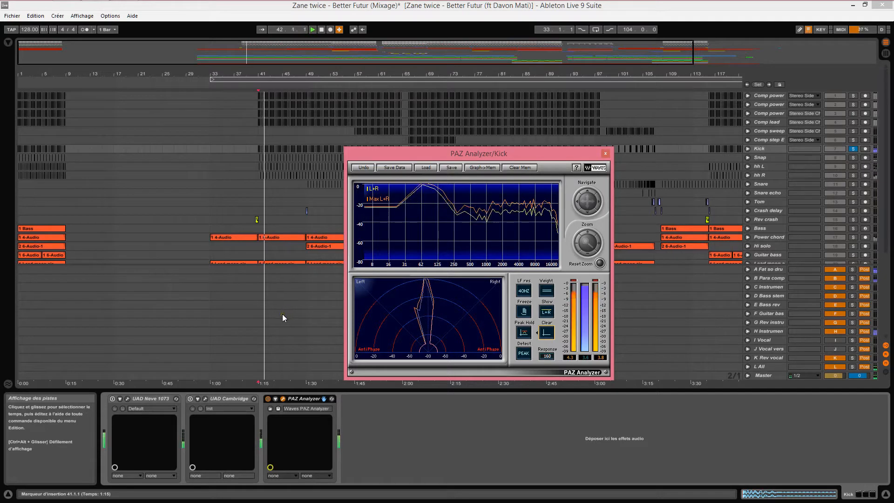
key(space)
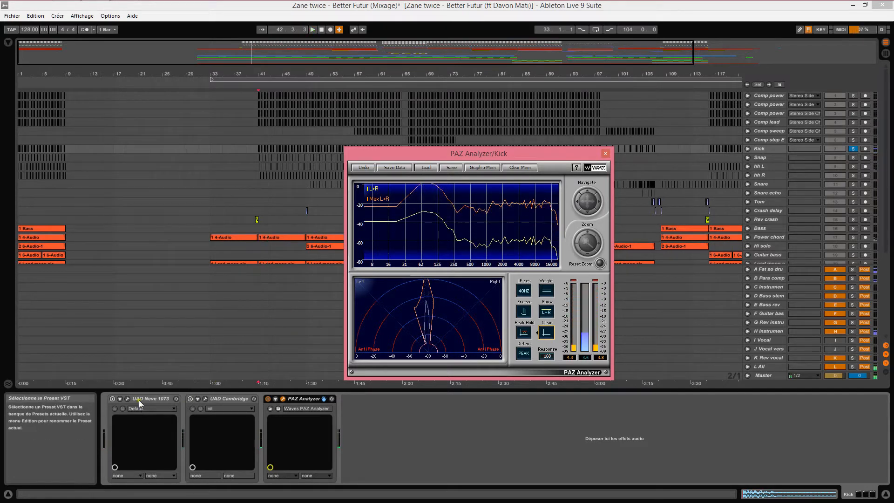
- Open the Kick's UAD Neve 1073, compare playback with it on and bypassed, and leave it enabled
click(129, 398)
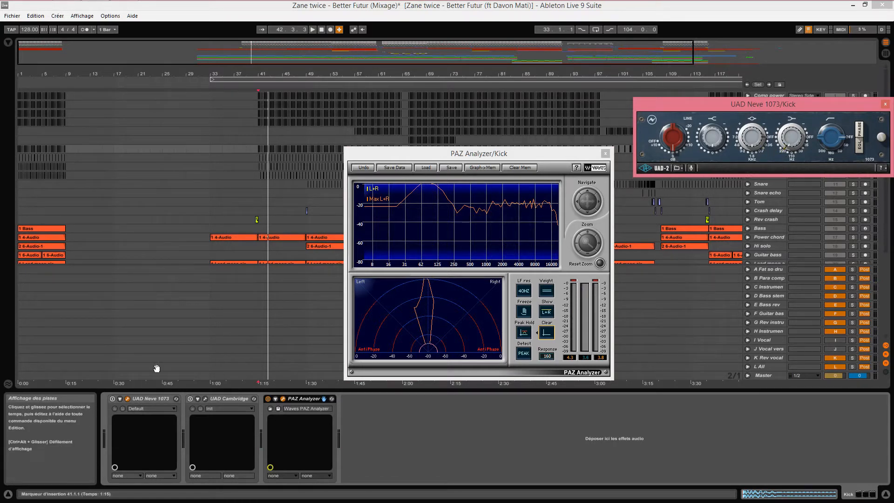
click(112, 399)
key(space)
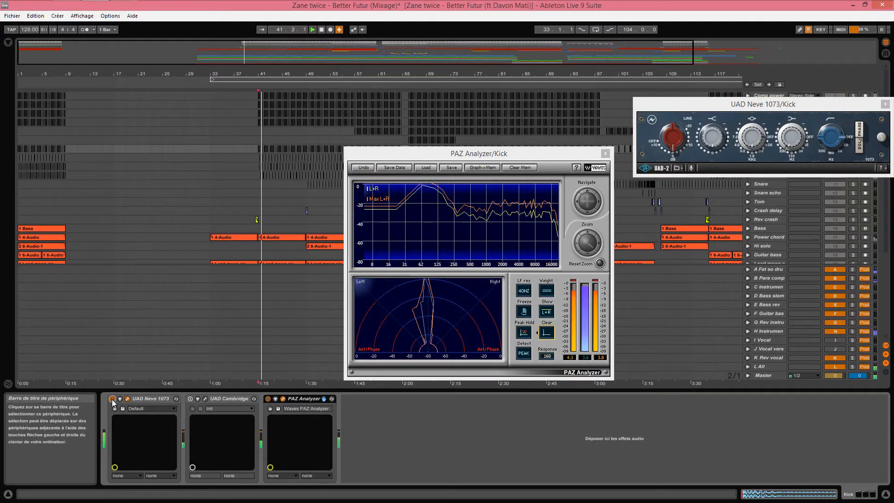
click(112, 399)
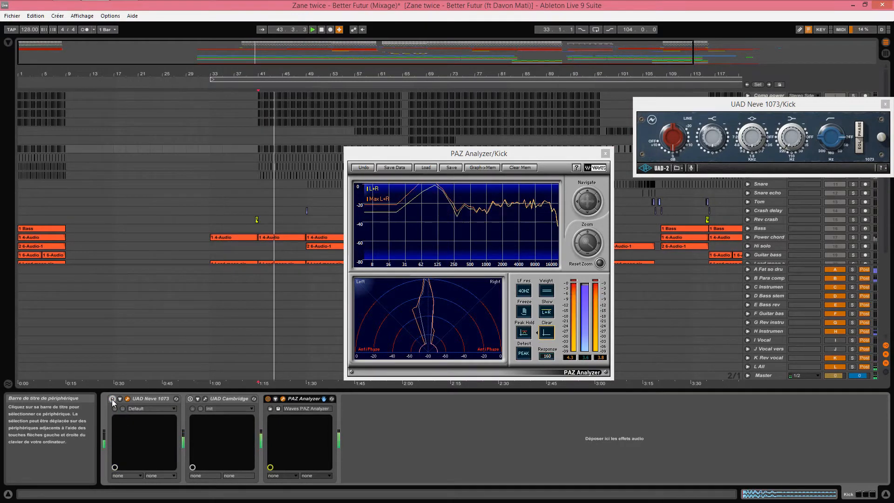
click(112, 399)
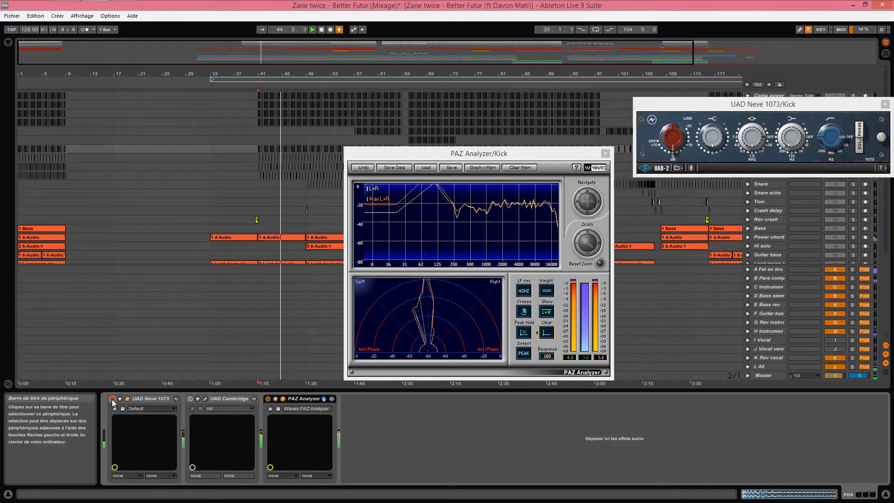
key(space)
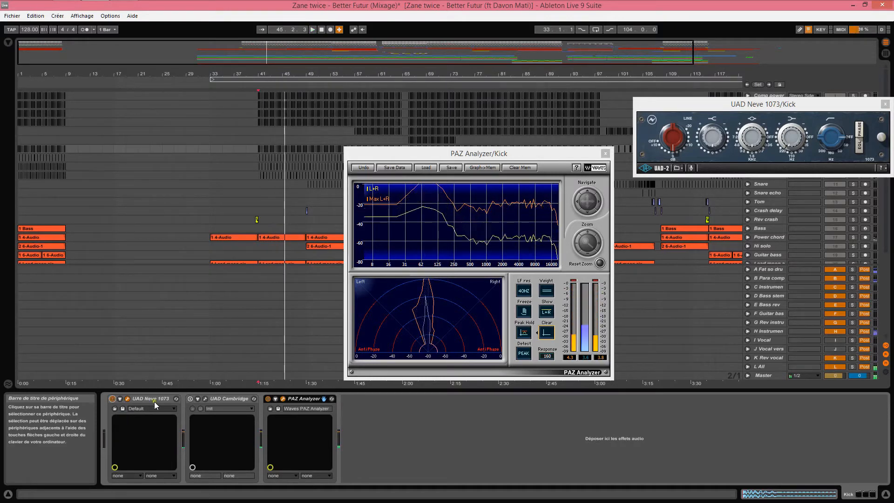
- Open the Kick's UAD Cambridge equaliser, switch it on, and close its window
click(206, 398)
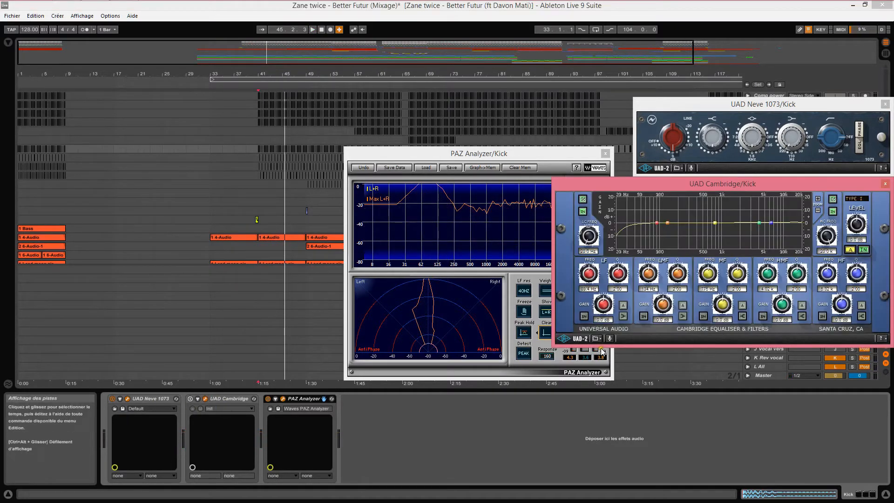
click(191, 399)
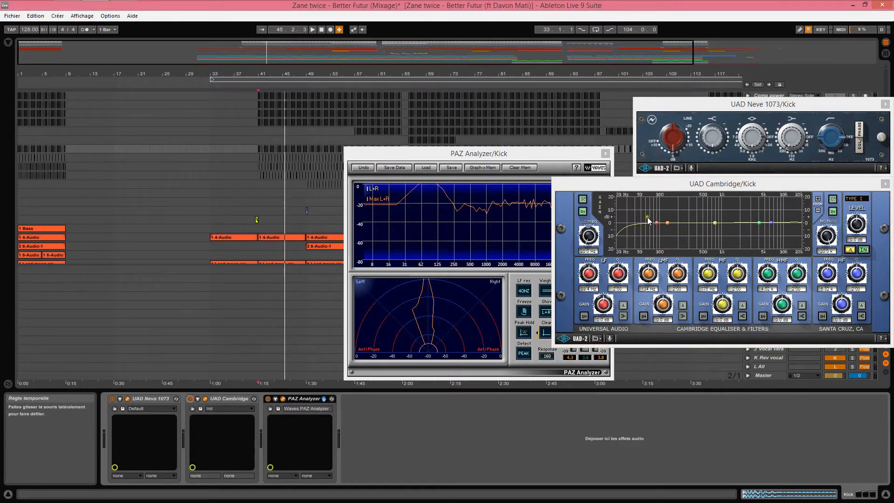
click(885, 184)
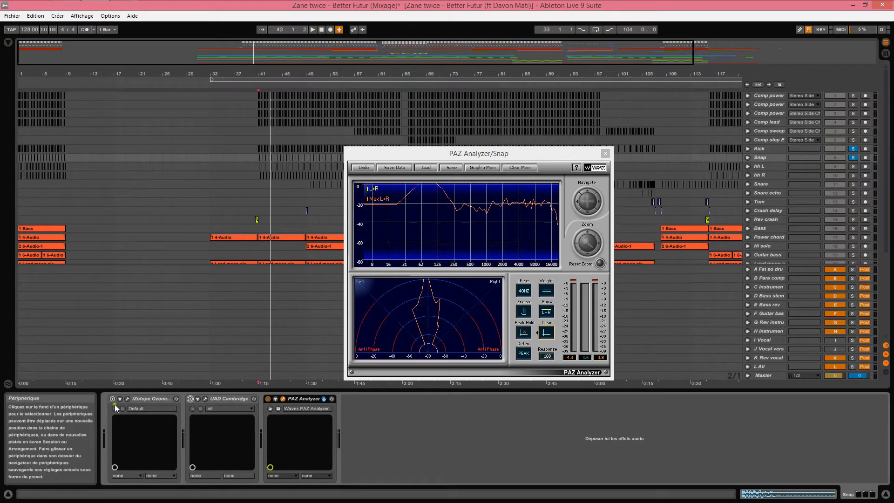
- Switch on the Snap's iZotope Ozone 5 Imager and UAD Cambridge, and play the track to check it on the PAZ Analyzer
key(space)
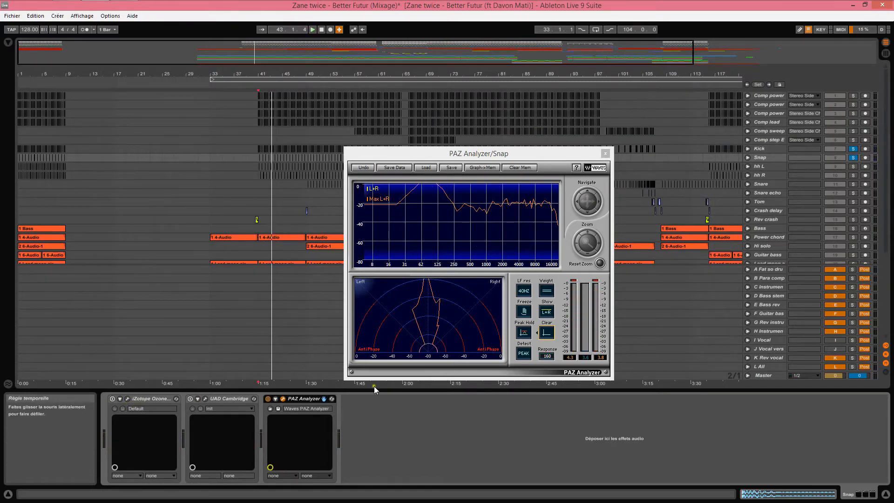
click(127, 399)
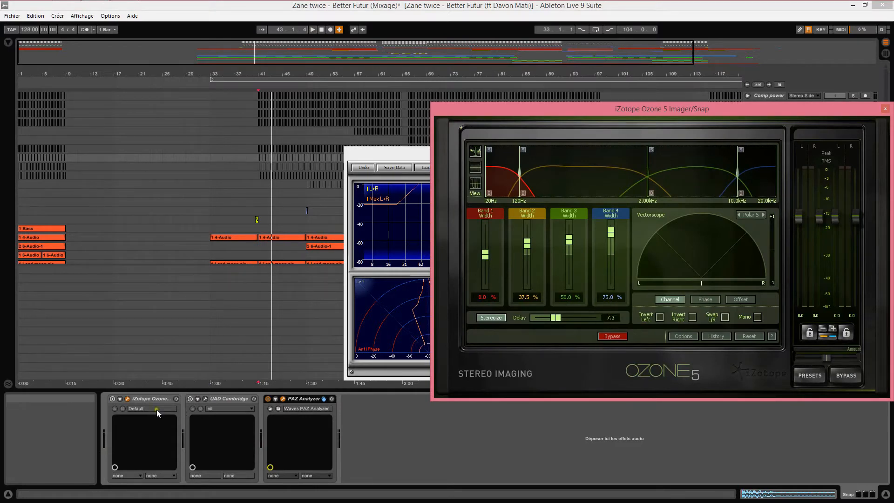
click(112, 399)
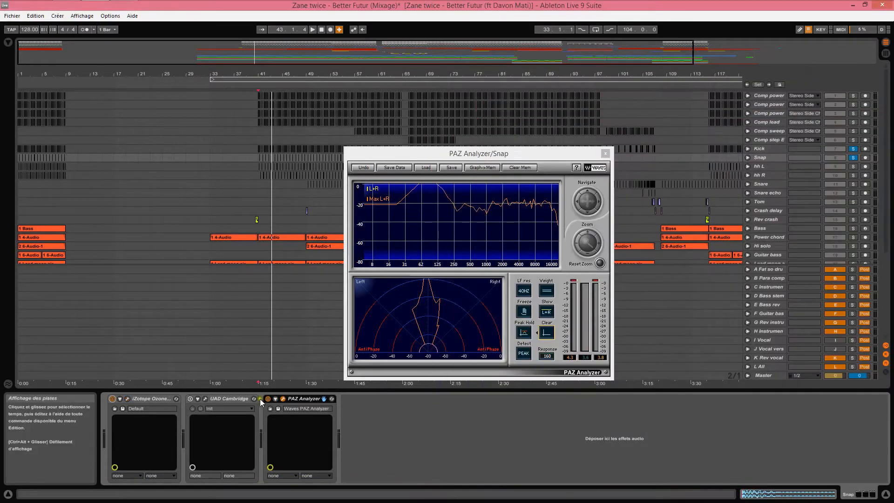
click(204, 398)
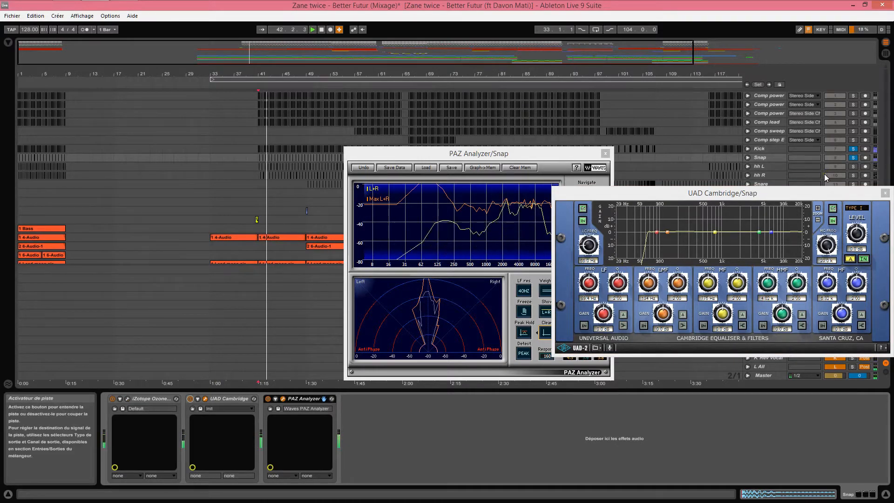
key(space)
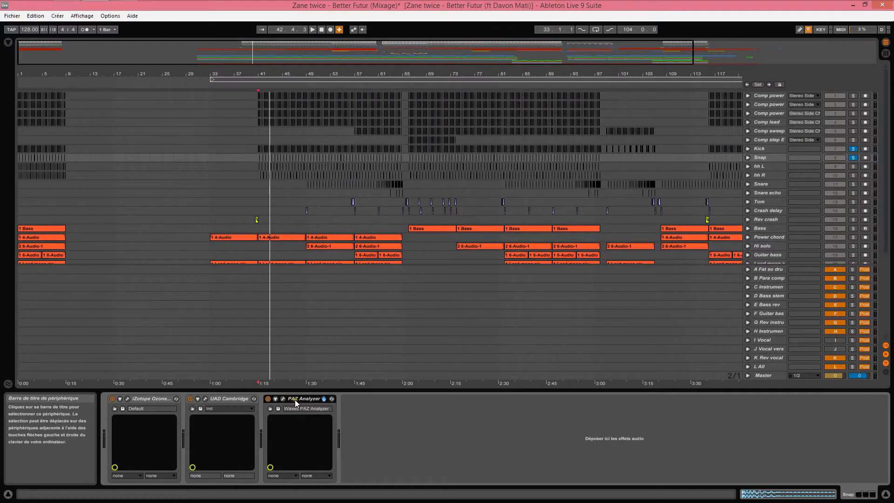
- Move the PAZ Analyzer from Snap to the hh L track, and close the hh L's S1-Imager after inspecting it
drag(295, 399, 404, 168)
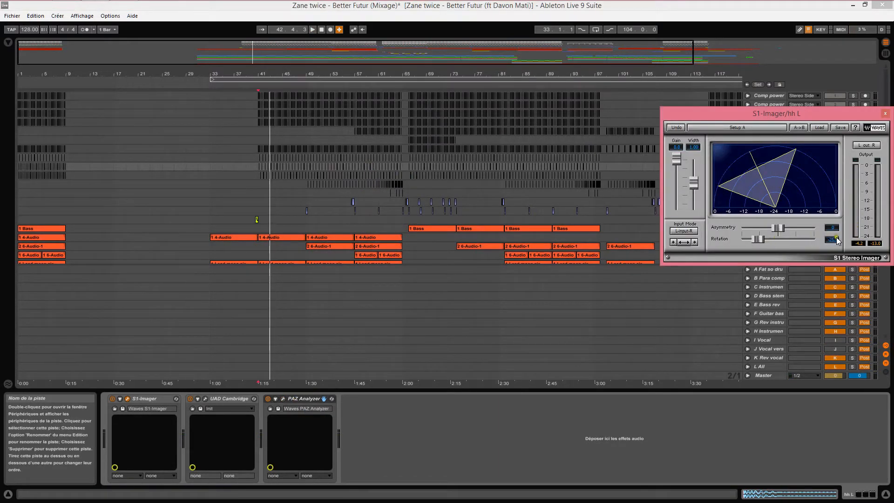
click(886, 114)
- Inspect the S1-Imager and UAD Cambridge on hh R, and play the drums with both hi-hat tracks soloed
click(764, 176)
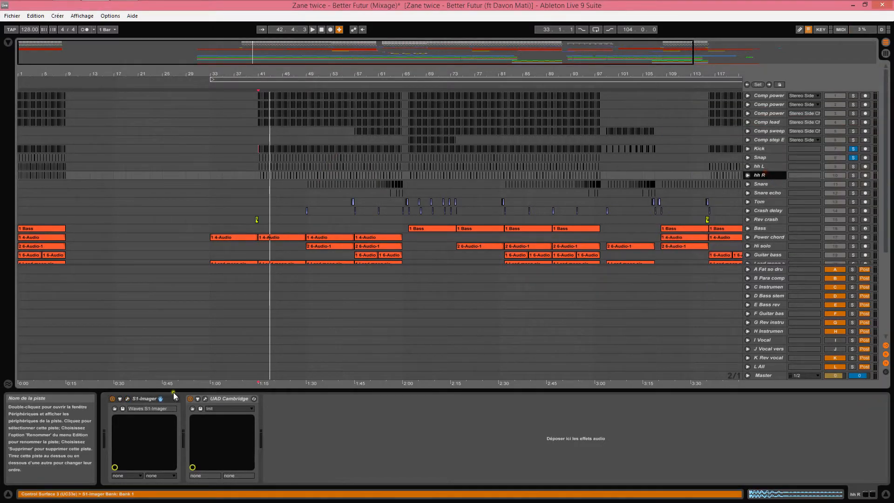
click(127, 398)
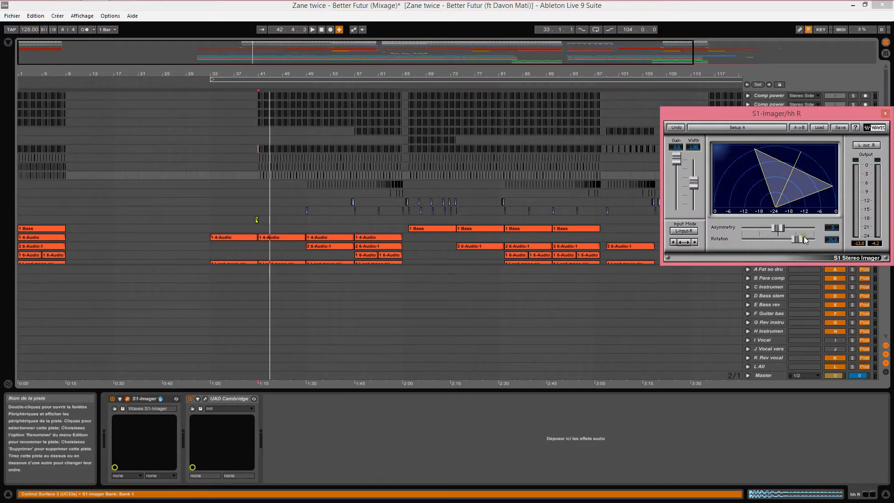
click(885, 114)
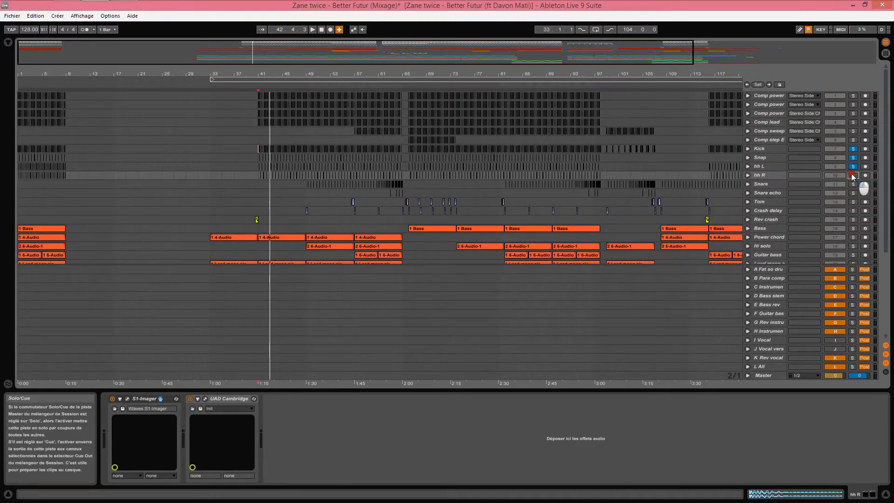
click(205, 398)
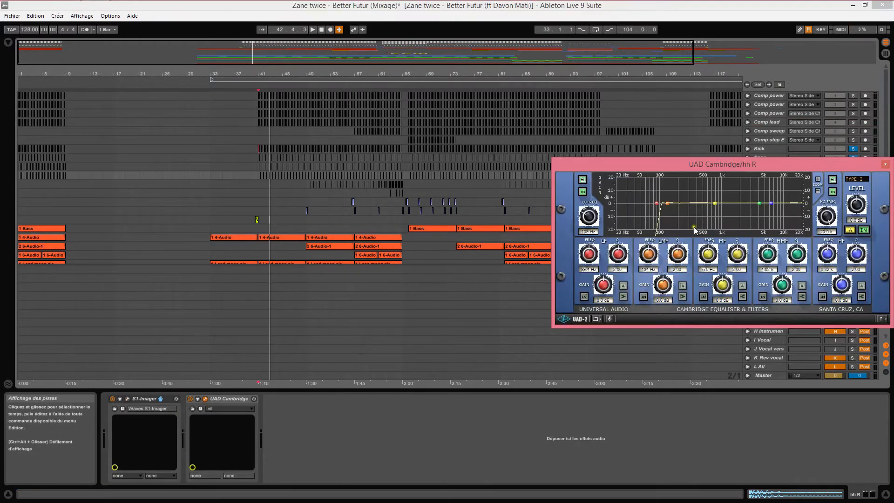
click(885, 164)
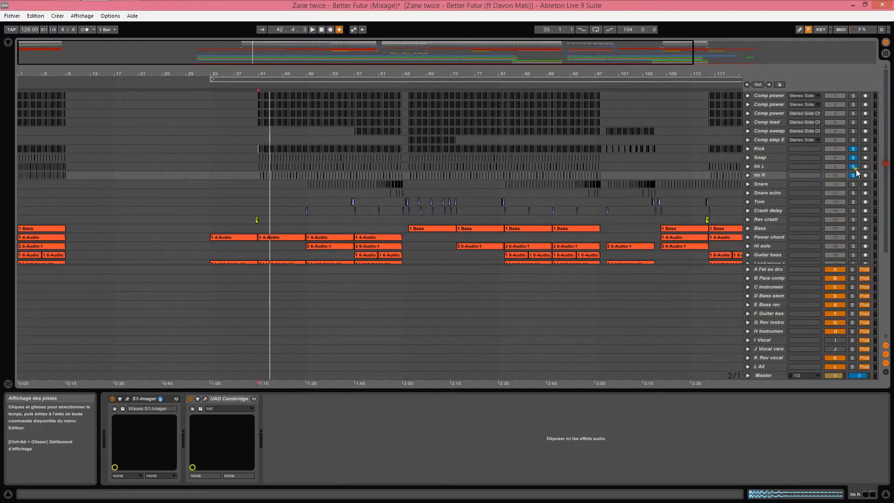
key(space)
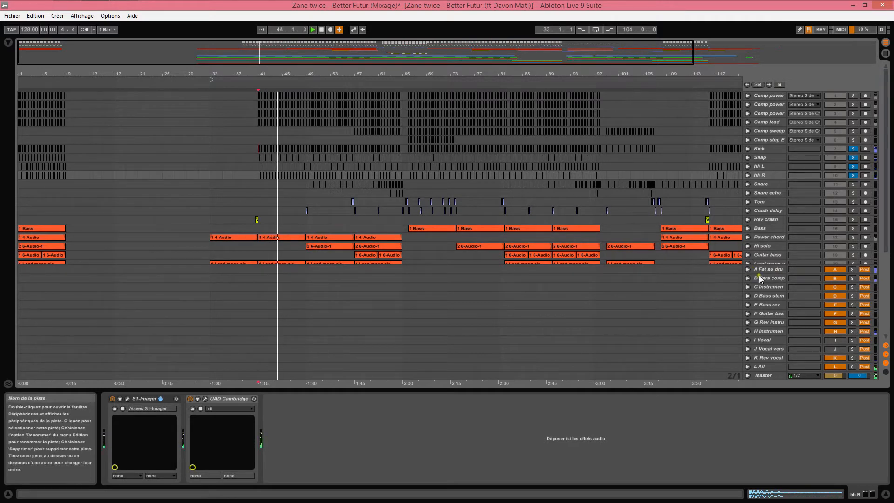
- Move the PAZ Analyzer from hh L to the Snare track, and inspect the Snare's UAD Cambridge filter
click(760, 184)
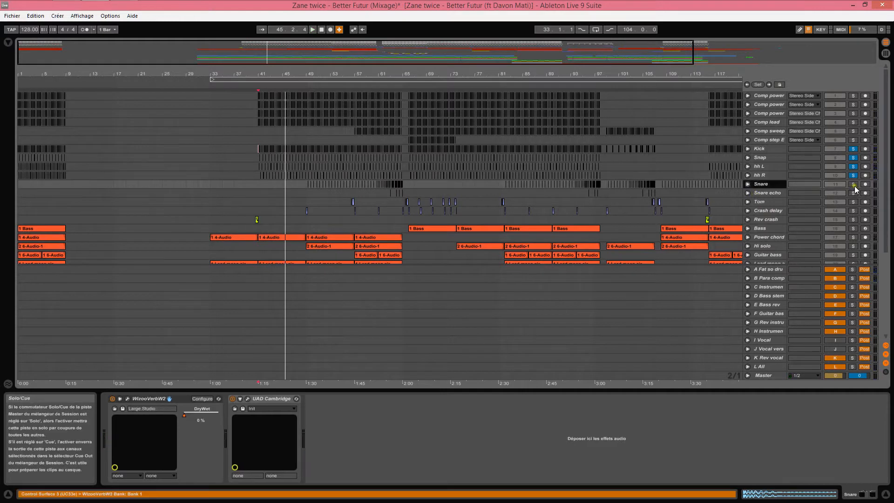
click(776, 174)
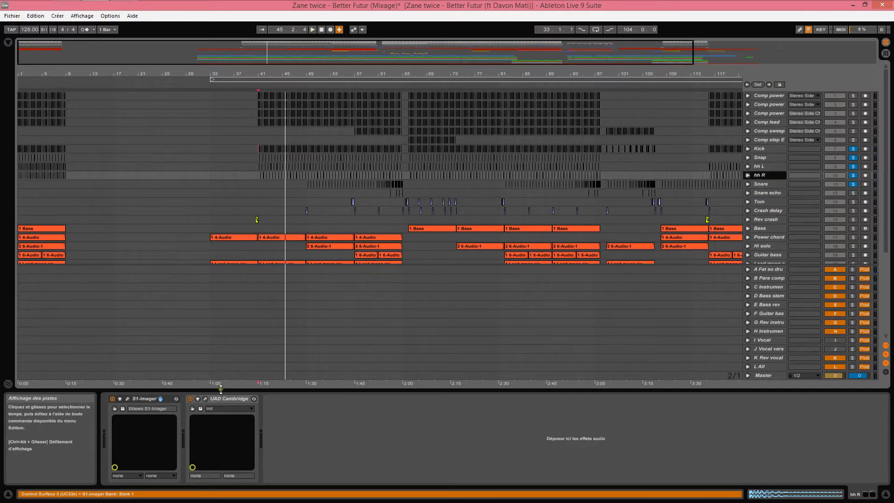
click(770, 166)
drag(290, 398, 358, 186)
drag(378, 153, 507, 183)
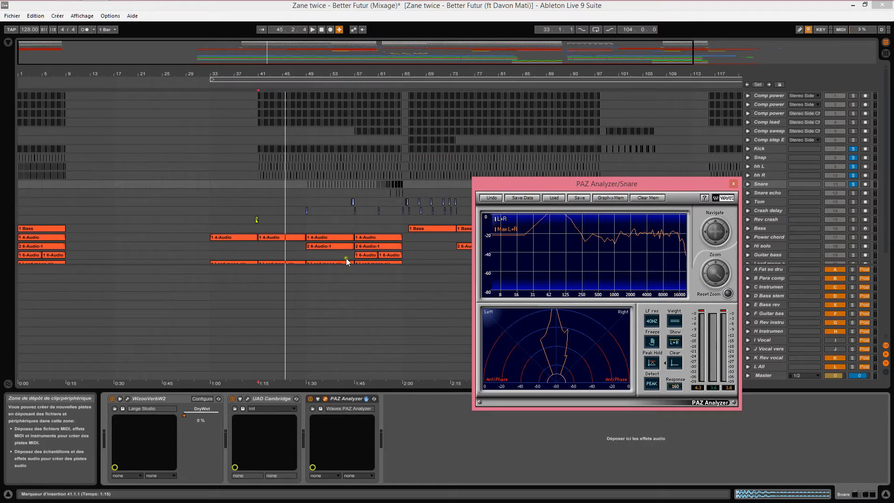
click(247, 398)
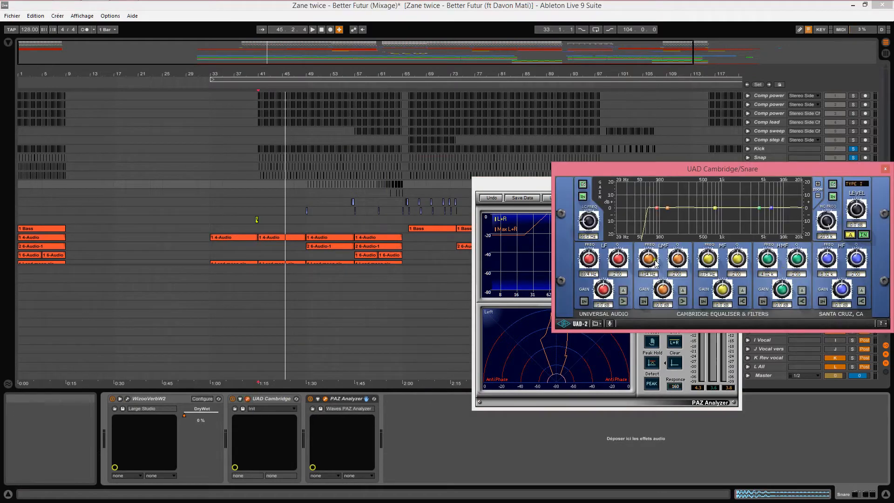
click(886, 168)
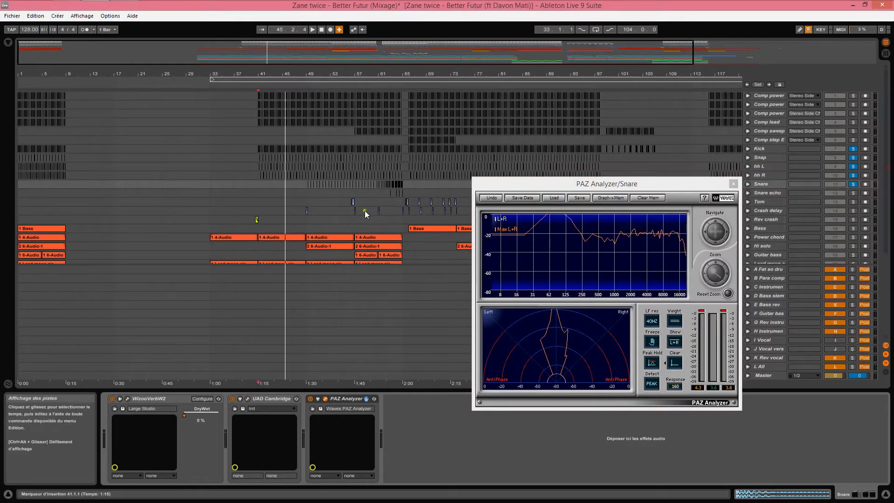
- Play the soloed drums from bar 61 through the Snare echo passage
click(385, 197)
key(space)
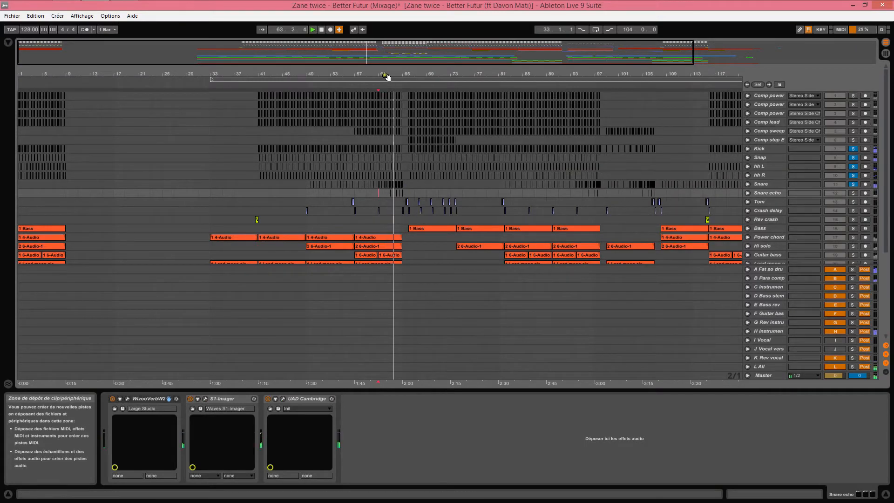
drag(409, 84, 231, 73)
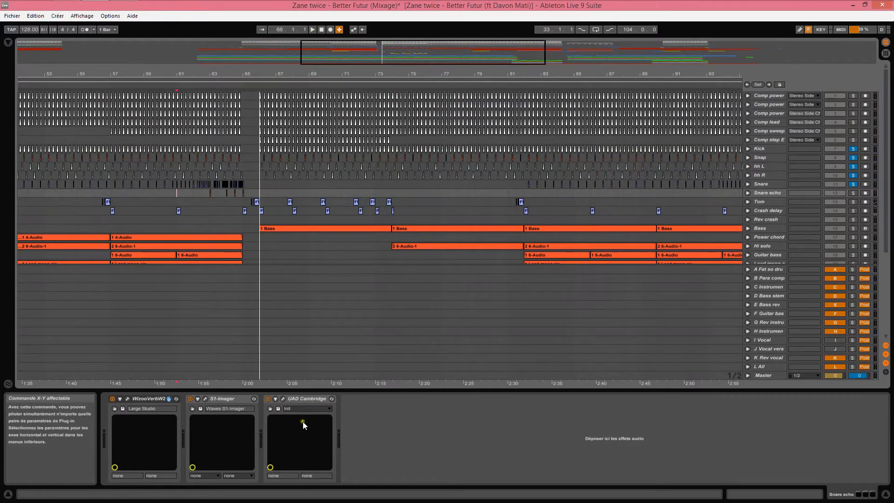
- Solo the Snare echo track and inspect its S1-Imager width
click(853, 193)
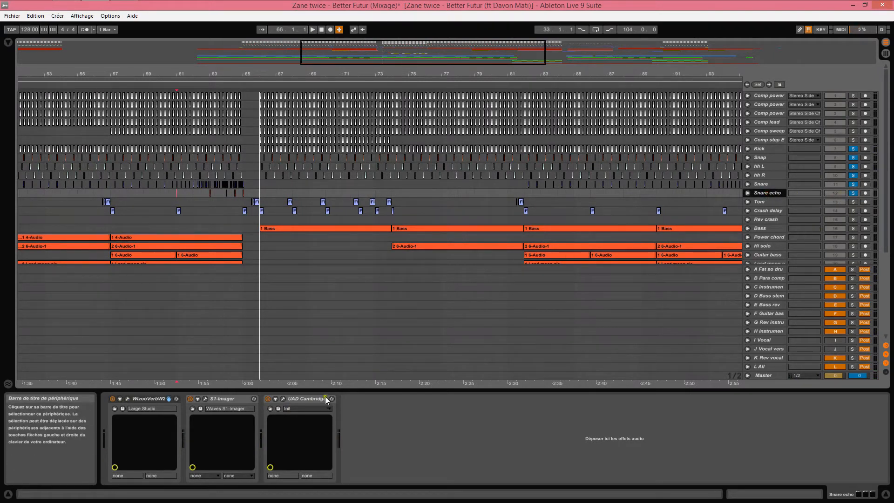
click(203, 401)
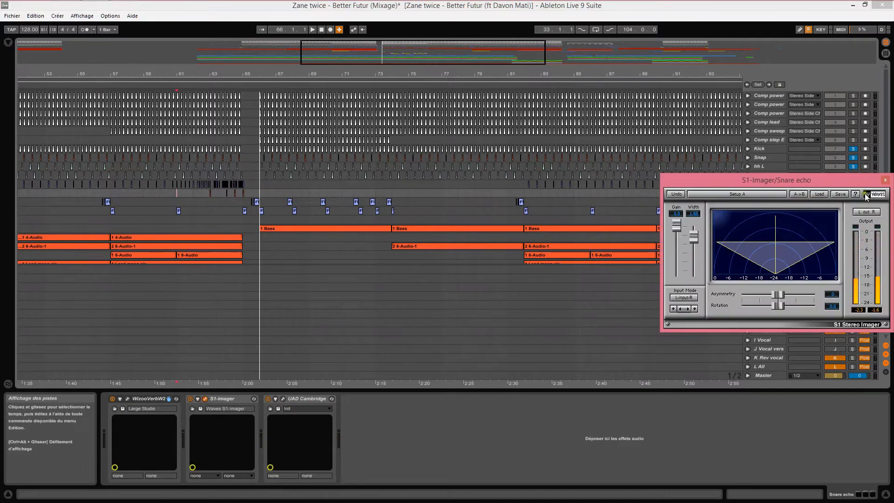
click(885, 181)
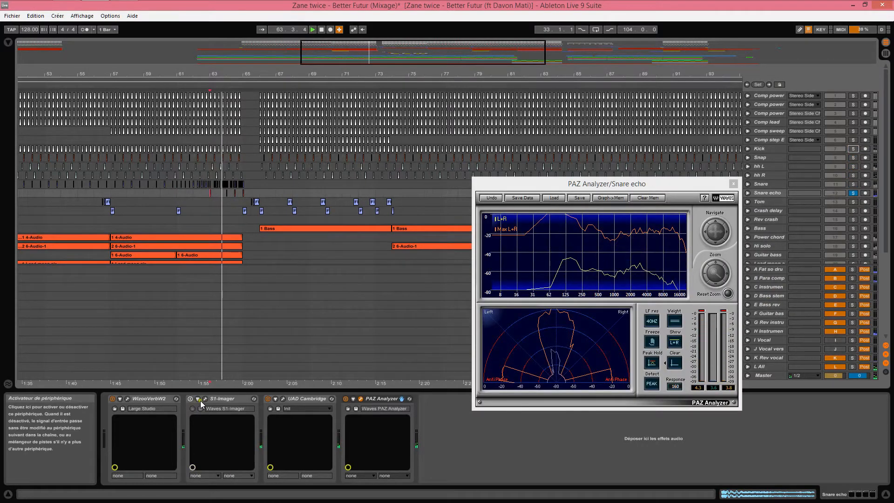
- Compare the Snare echo's stereo image on the PAZ Analyzer with the S1-Imager bypassed and on, leaving it enabled
click(189, 399)
key(space)
key(space)
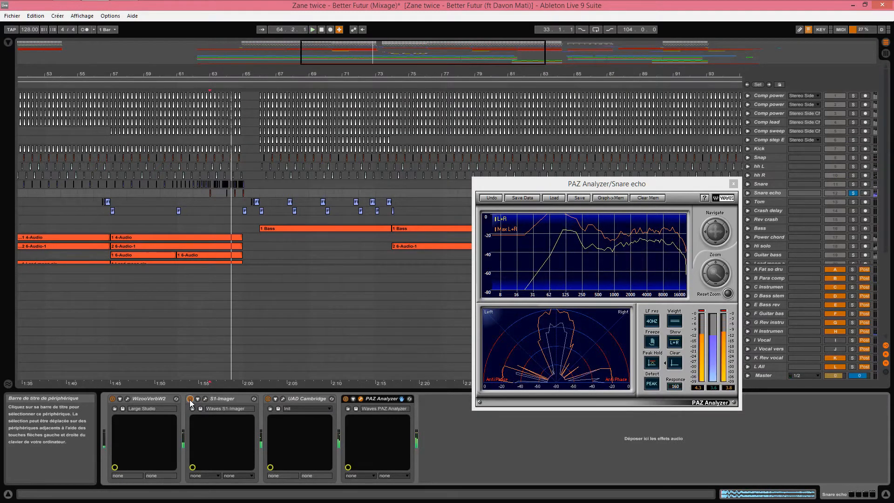
key(space)
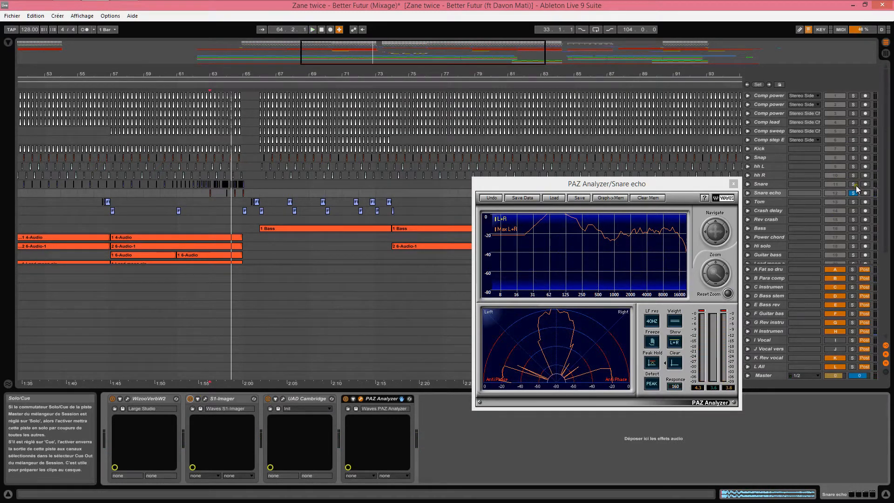
- Solo the drum tracks from Kick to Tom, and move the PAZ Analyzer from Snare echo to the Tom track
ctrl+click(854, 185)
ctrl+click(854, 175)
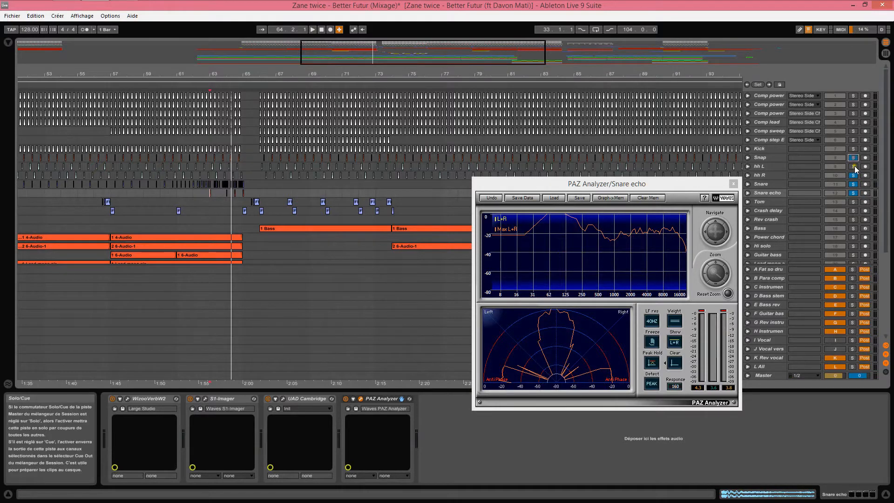
click(760, 202)
ctrl+click(852, 201)
click(775, 193)
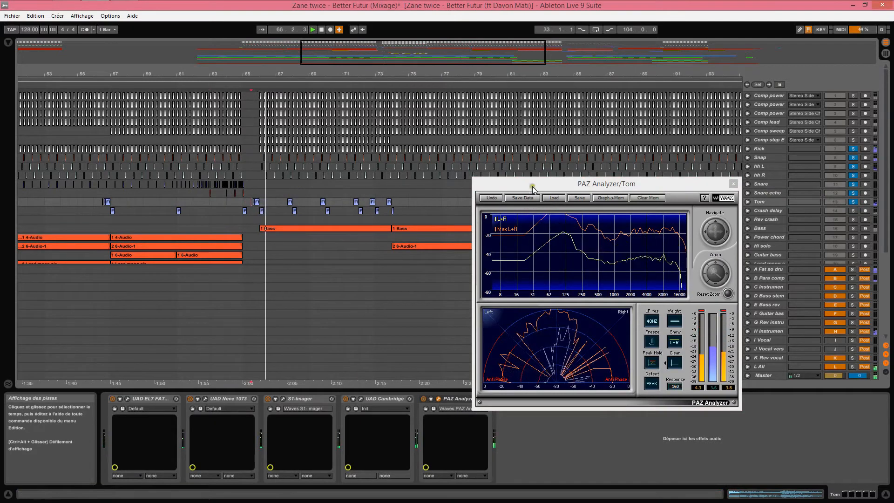
drag(532, 186, 515, 106)
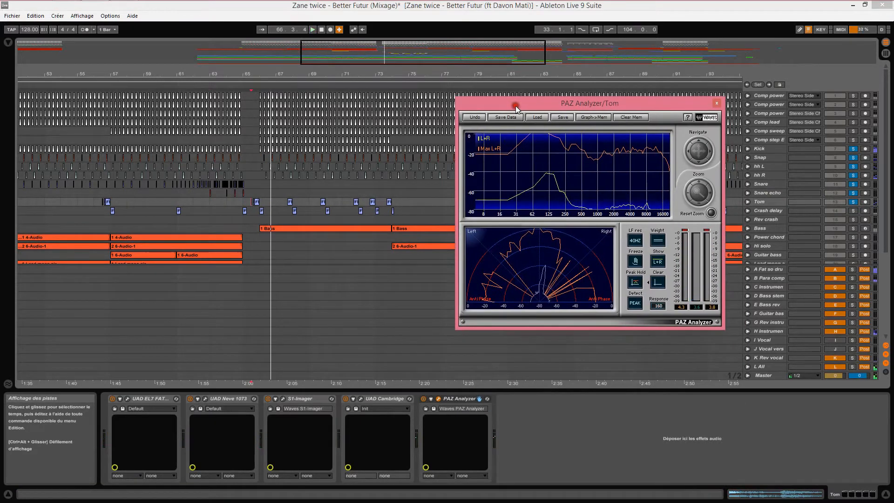
- Play the Tom and examine its UAD EL7 FATSO Sr, UAD Neve 1073, S1-Imager and UAD Cambridge settings
click(127, 399)
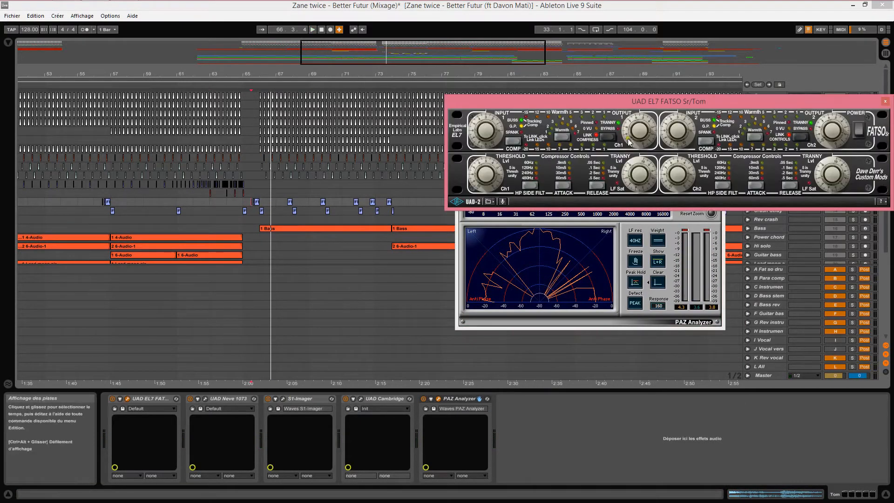
key(space)
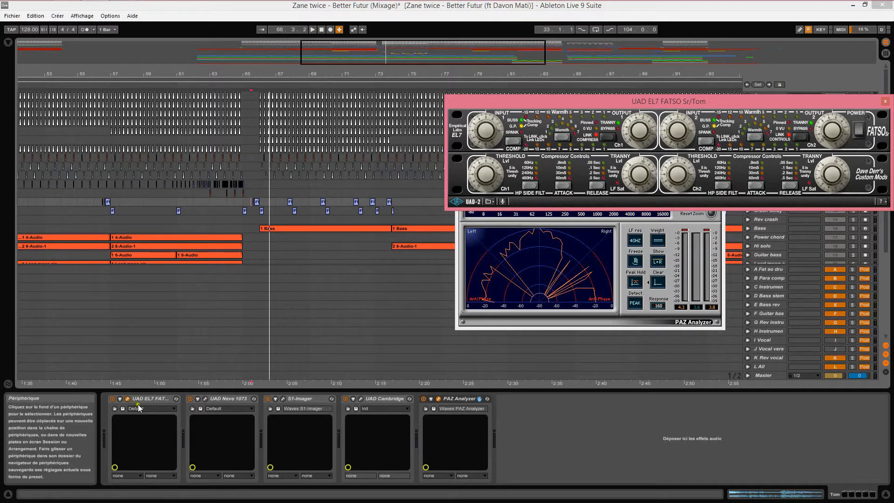
click(205, 399)
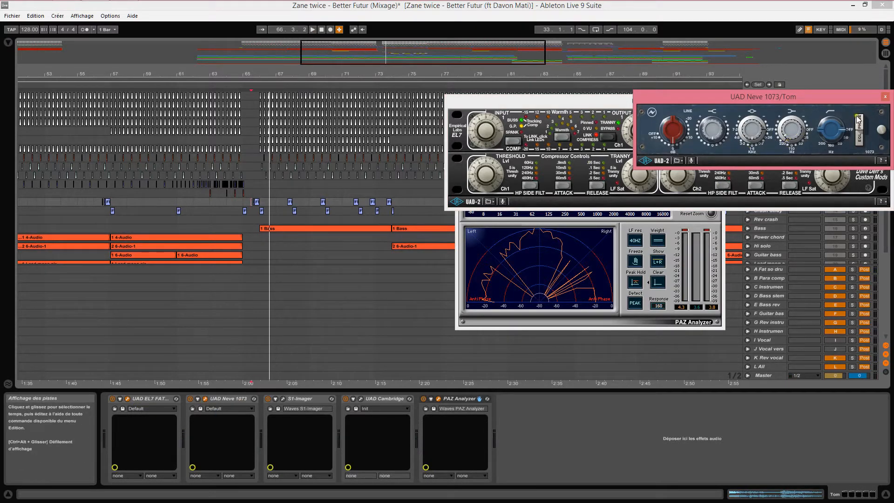
click(282, 398)
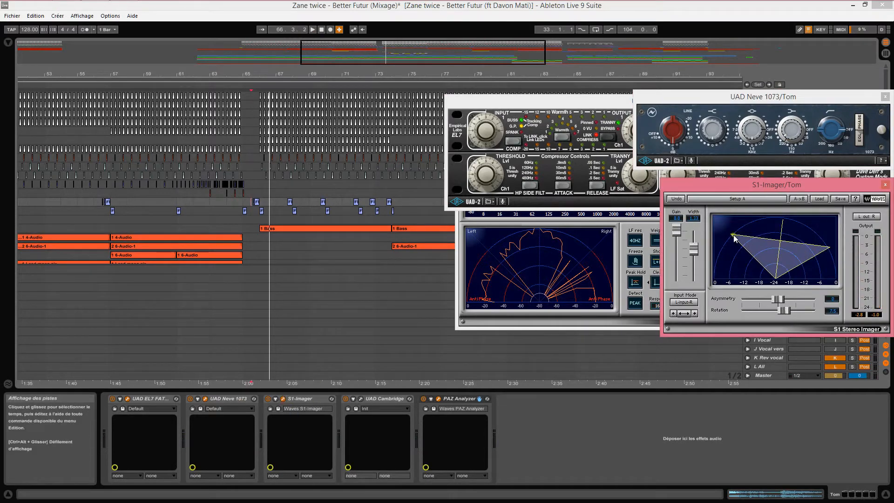
click(361, 399)
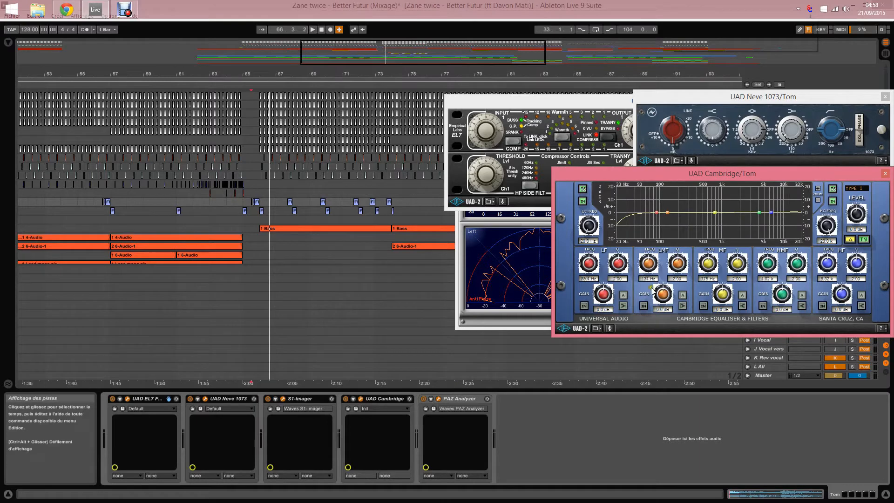
- Group the Tom's four processing plug-ins into an Audio Effect Rack, compare playback with the rack bypassed and on, and hide the plug-in windows
right_click(148, 398)
click(160, 427)
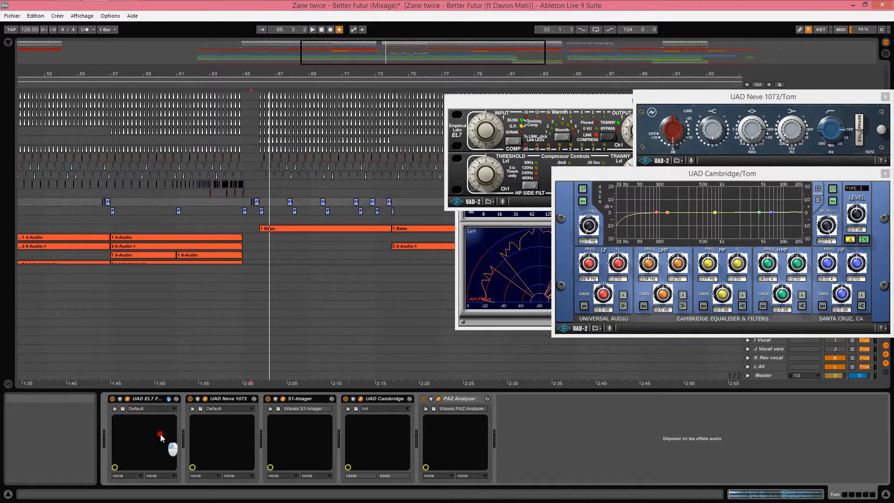
key(space)
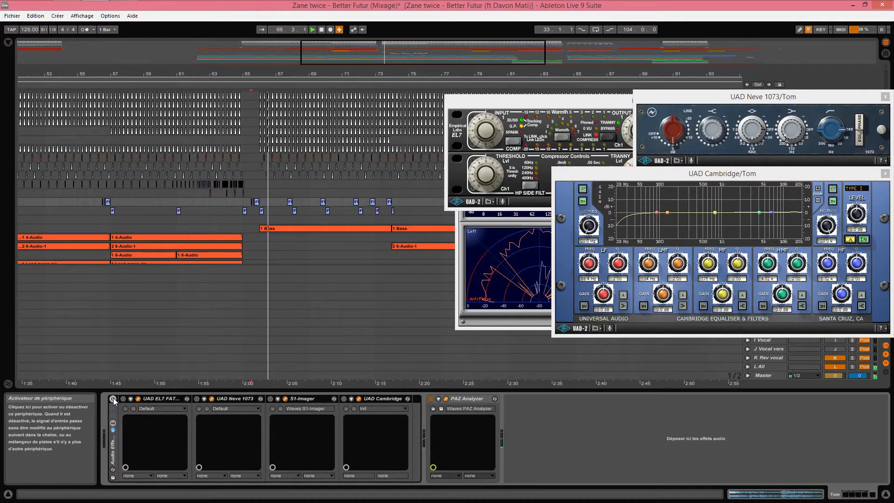
click(114, 399)
key(space)
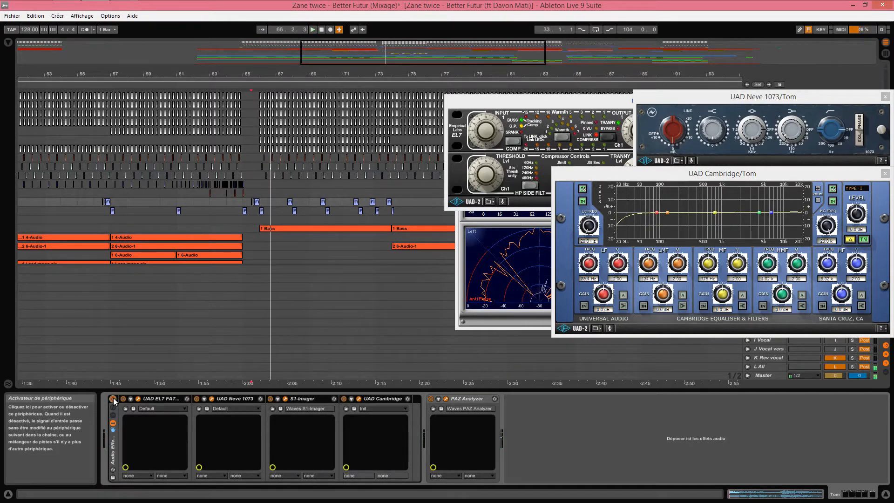
key(ctrl+alt+p)
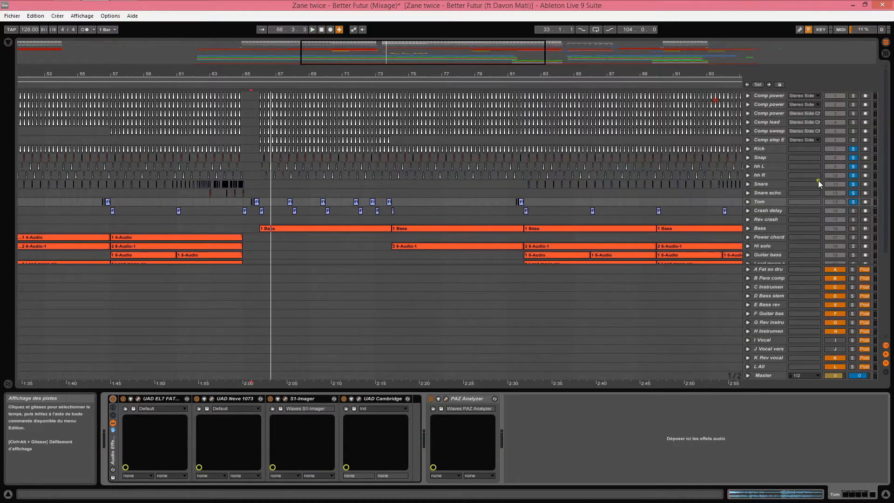
- Add Crash delay to the soloed drum tracks and play it with the PAZ Analyzer displayed
click(849, 210)
key(space)
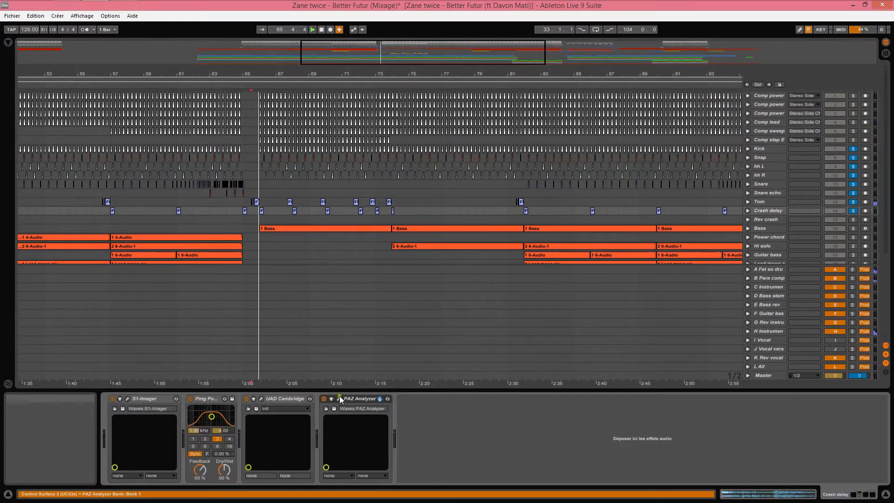
click(339, 398)
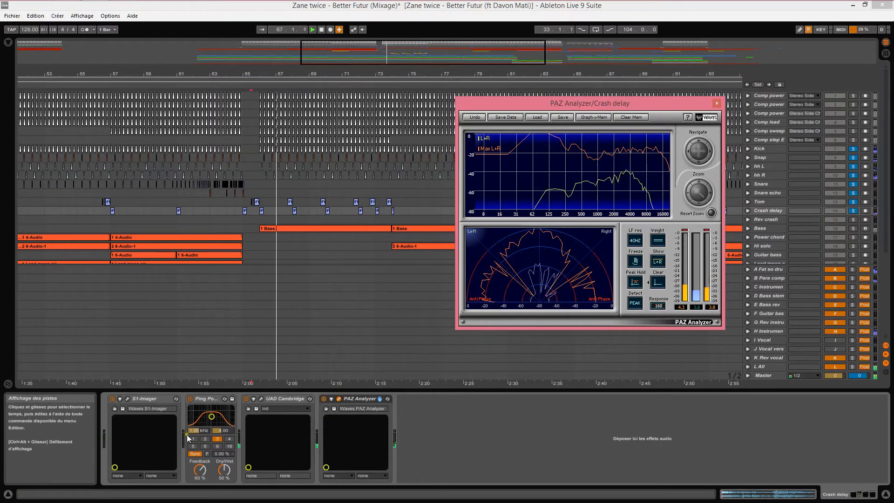
- Inspect the S1-Imager and UAD Cambridge settings on the Crash delay track
click(126, 399)
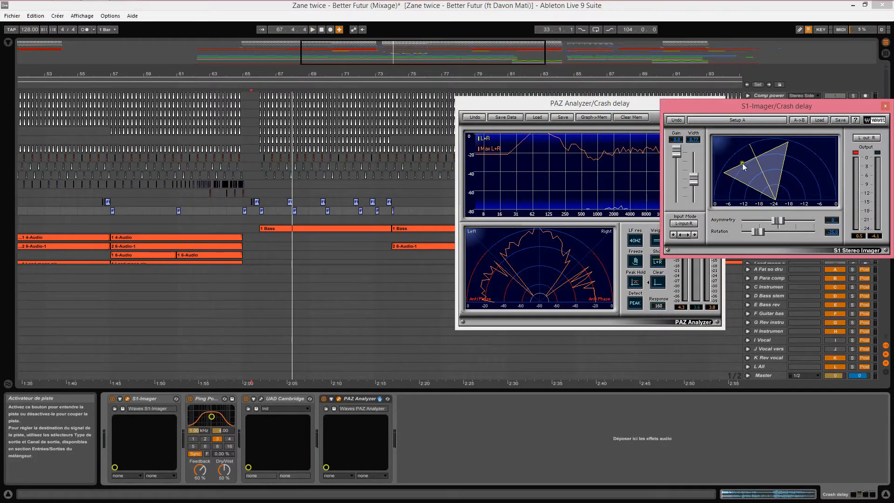
click(261, 399)
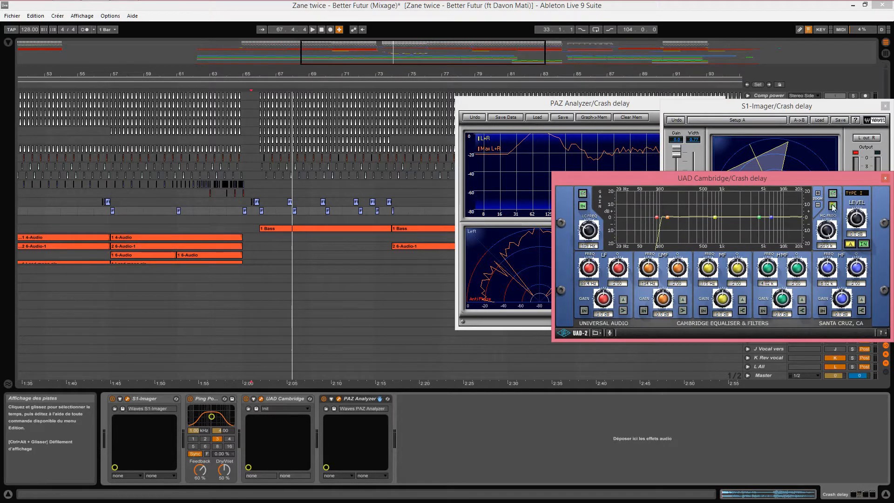
click(884, 179)
click(883, 107)
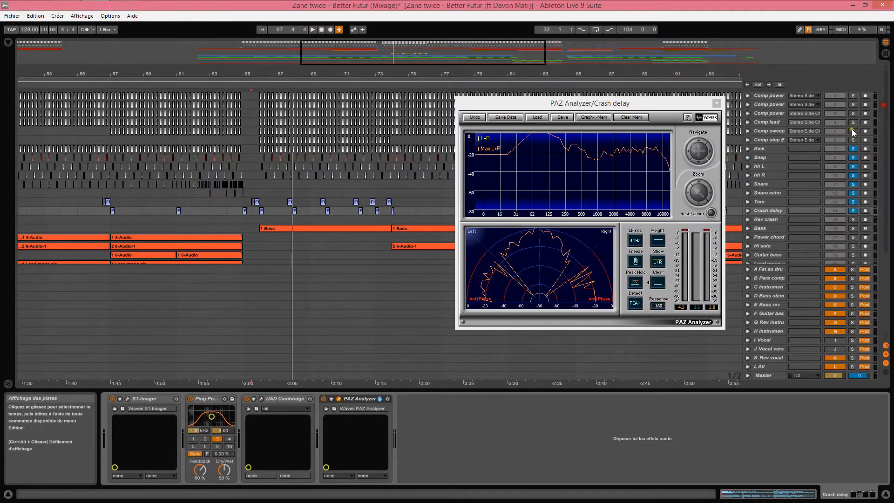
- Solo Crash delay alone, group its S1-Imager, Ping Pong Delay and UAD Cambridge into a rack, and compare playback with the rack bypassed and on
key(space)
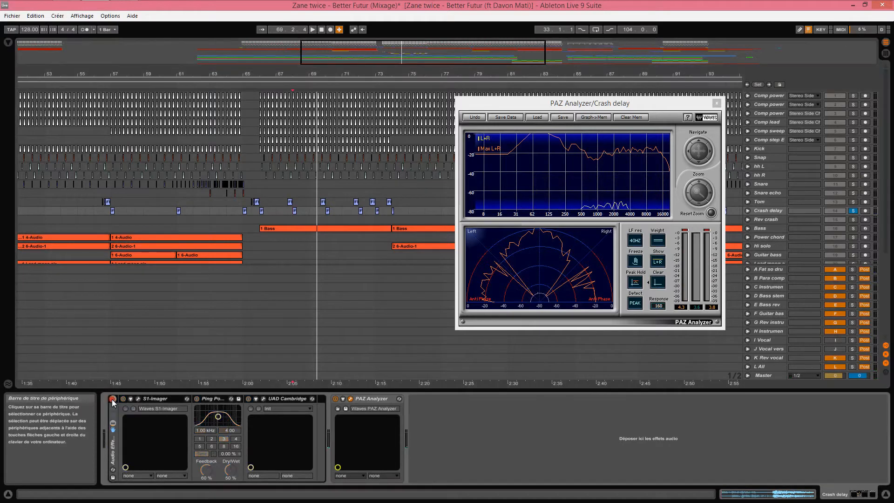
click(112, 398)
key(space)
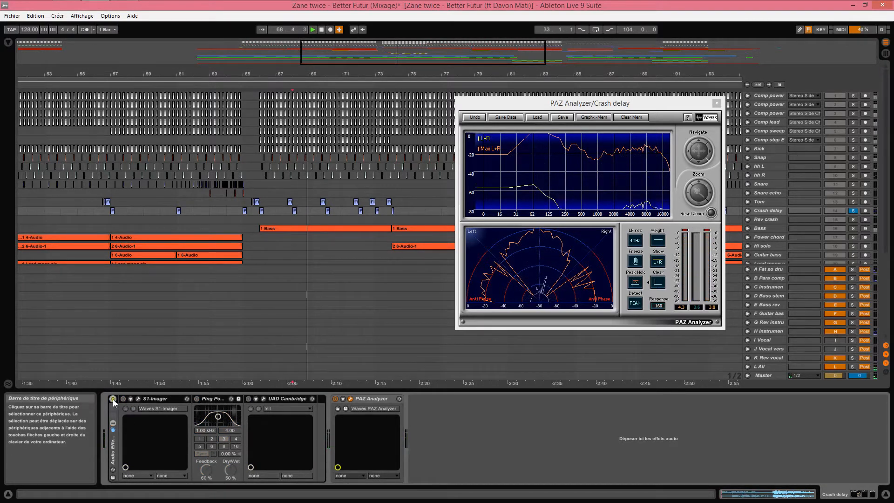
click(112, 398)
key(space)
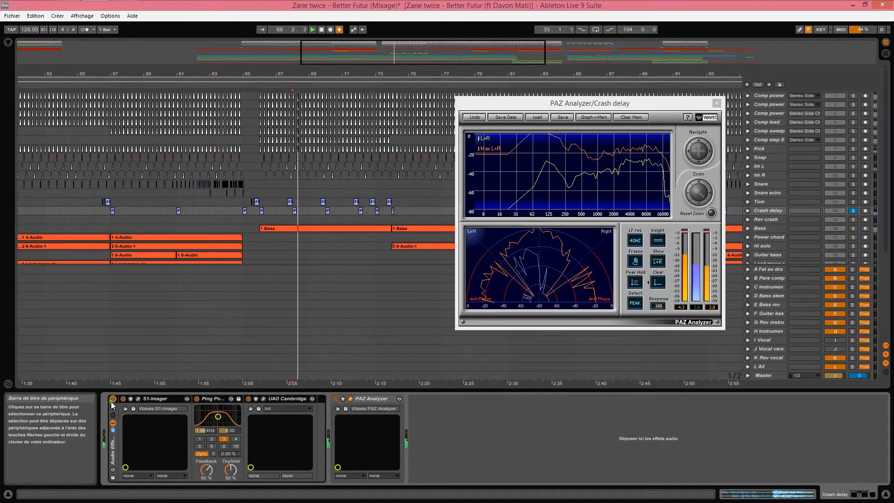
click(717, 103)
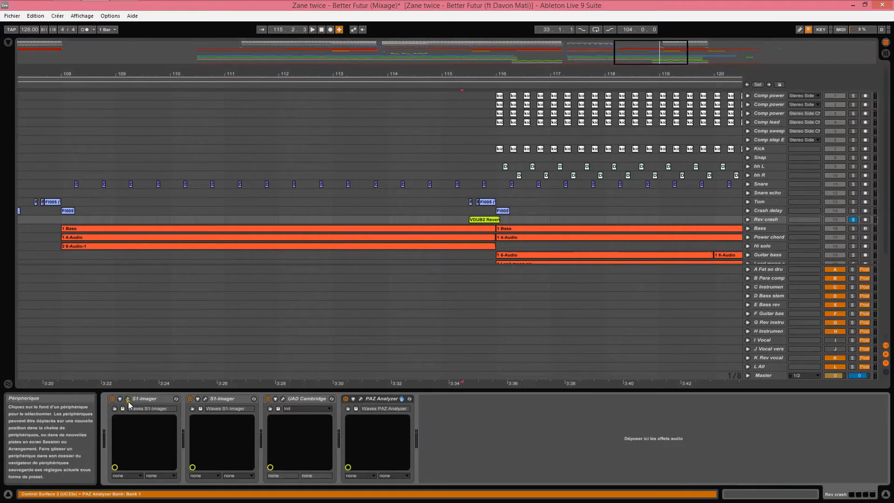
- Examine the settings of the two S1-Imagers and the UAD Cambridge on the Rev crash track
click(205, 399)
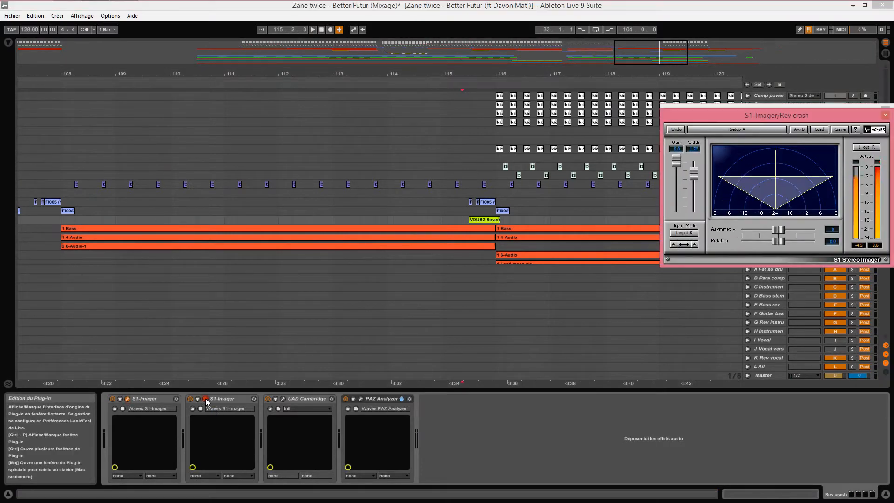
drag(838, 119, 803, 267)
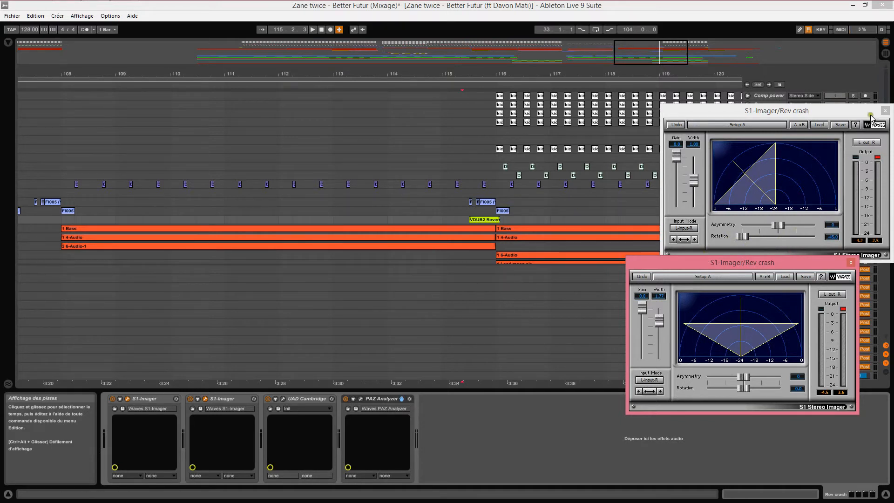
click(884, 110)
click(852, 261)
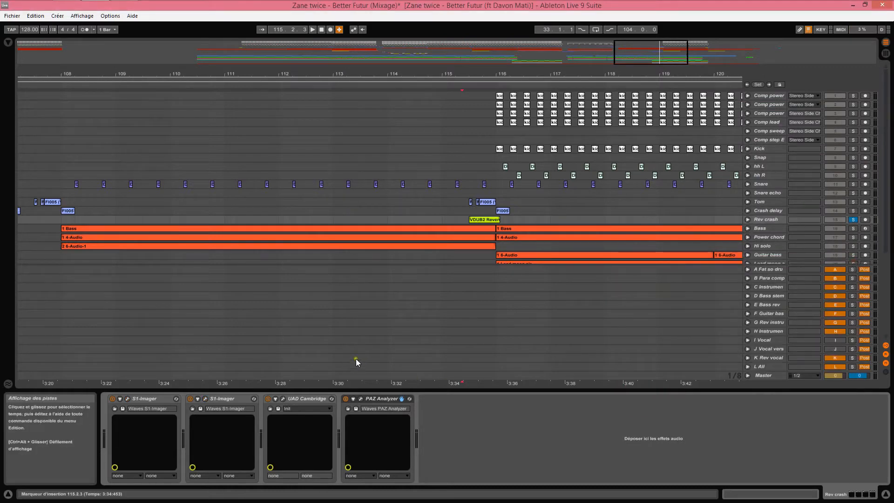
click(282, 399)
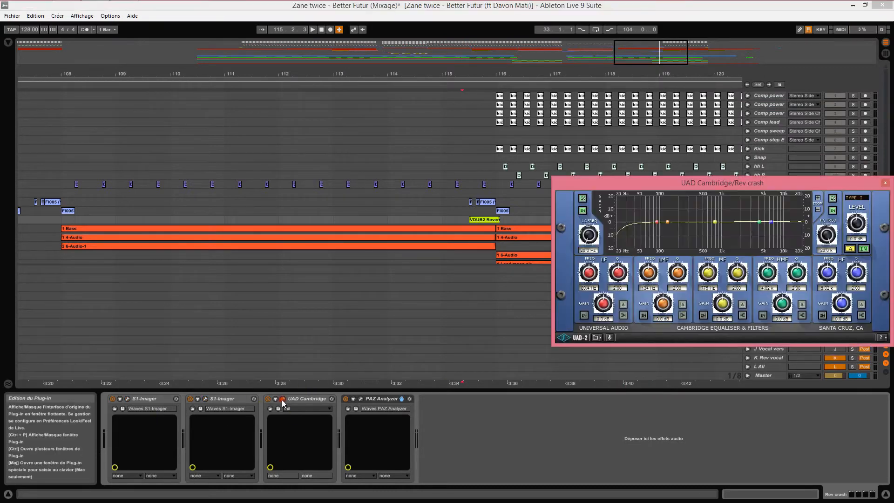
- Group the two S1-Imagers on Rev crash into an Audio Effect Rack and play the soloed track through it
click(223, 399)
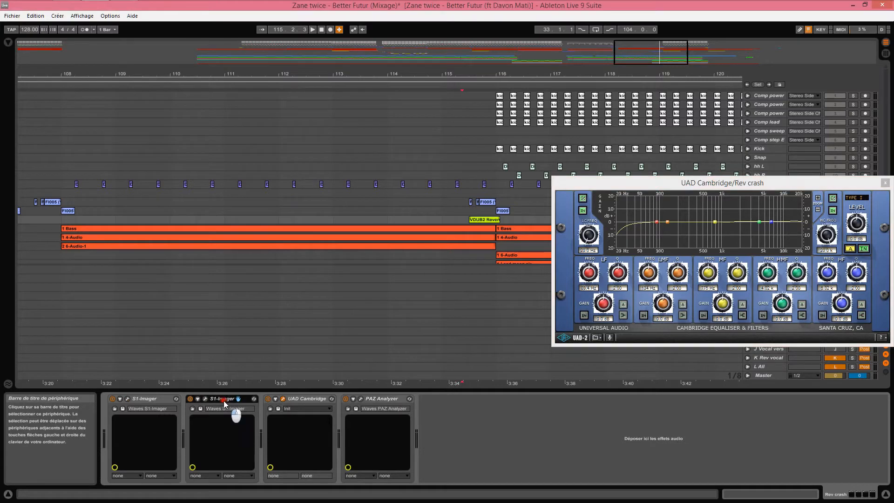
click(142, 398)
right_click(141, 399)
click(163, 434)
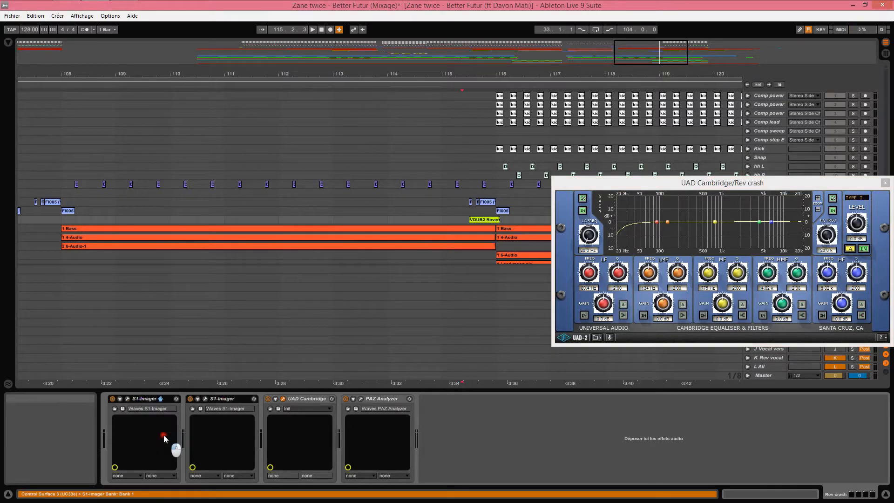
click(884, 182)
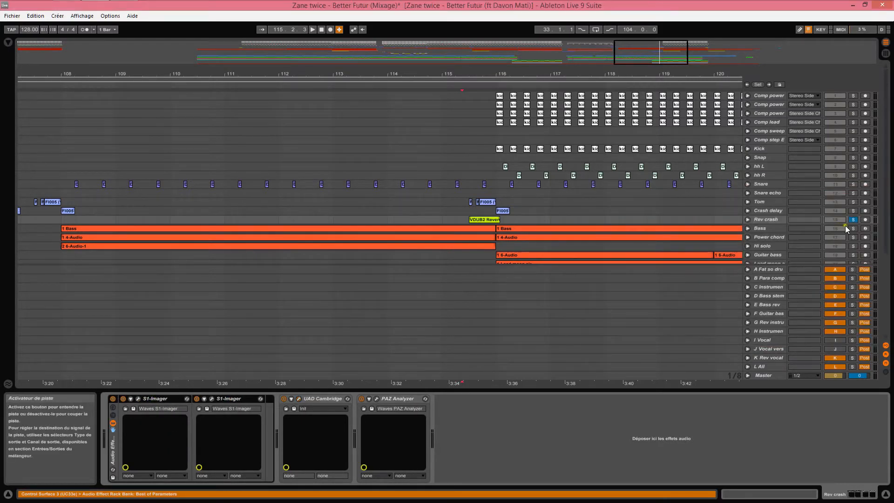
key(space)
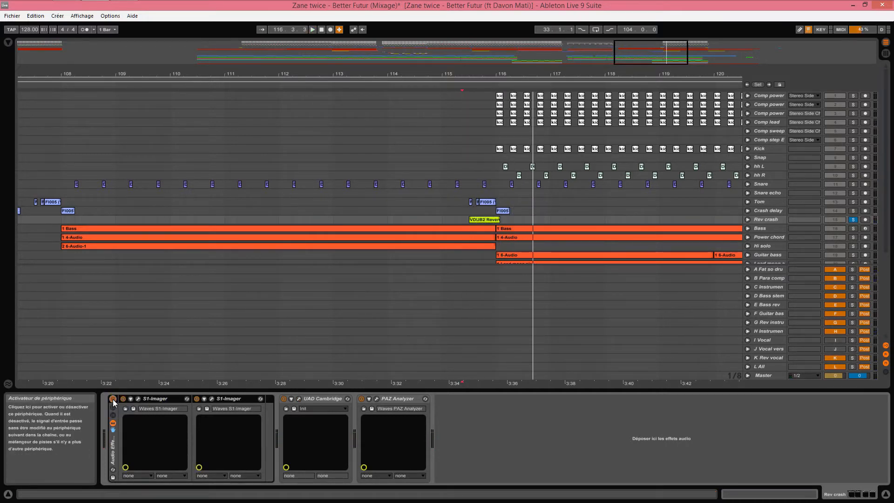
key(space)
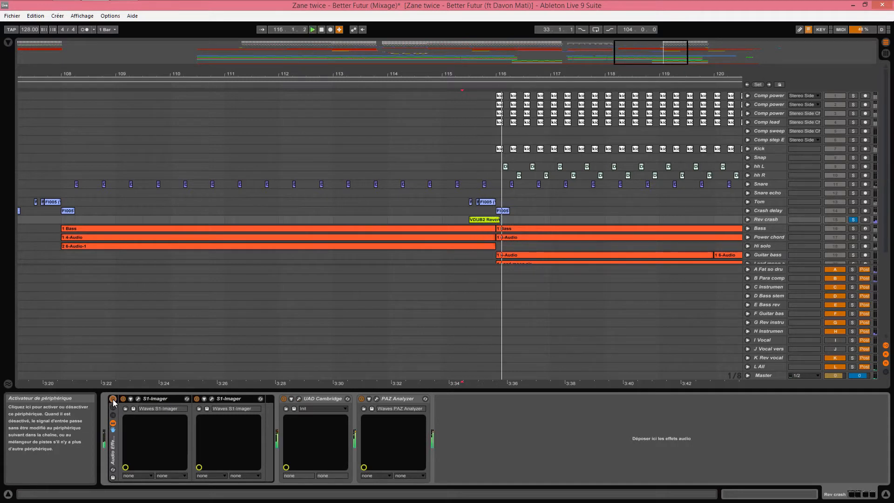
- Display the S1-Imager Rotation automation on the unfolded Rev crash track and watch the plug-in's stereo image during playback
click(747, 219)
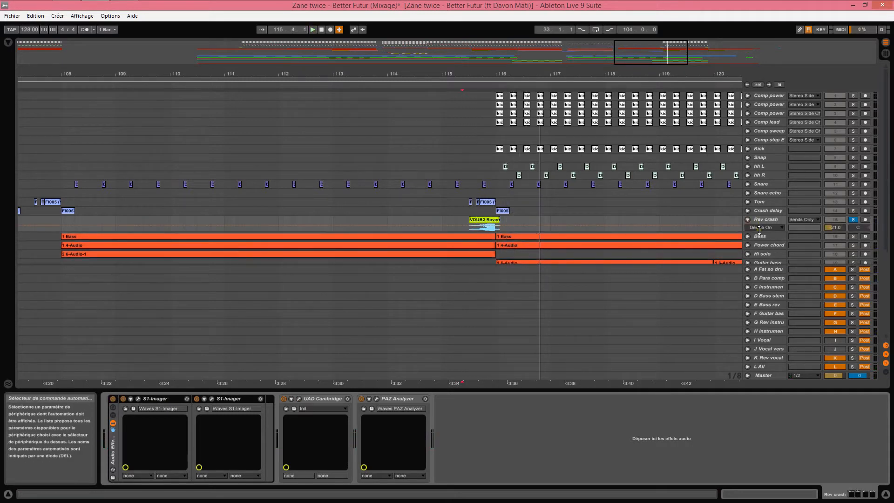
drag(765, 235, 765, 249)
click(764, 227)
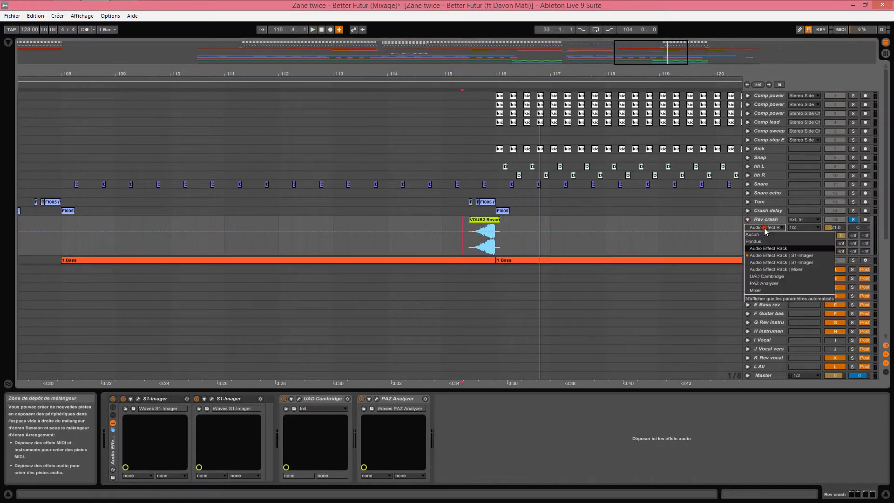
click(768, 258)
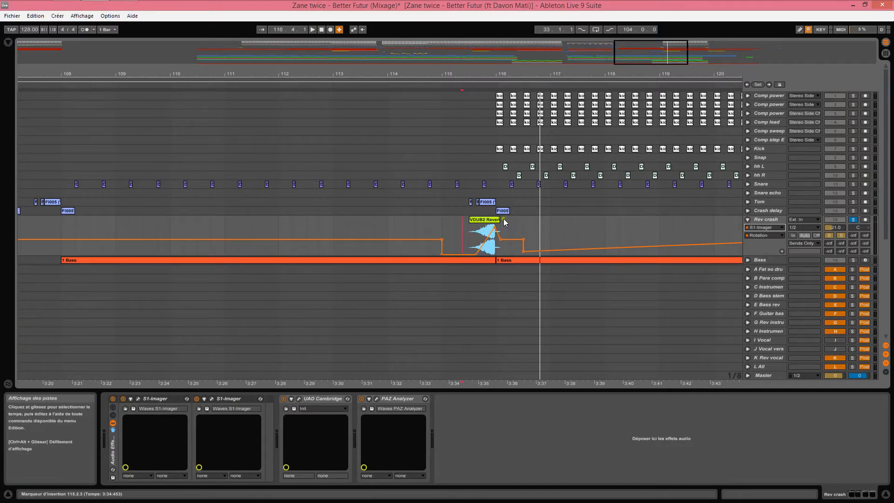
click(138, 398)
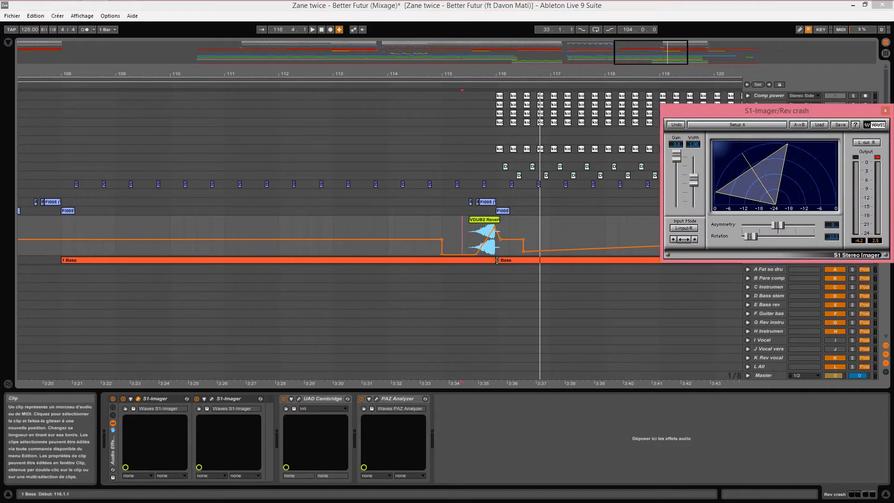
key(space)
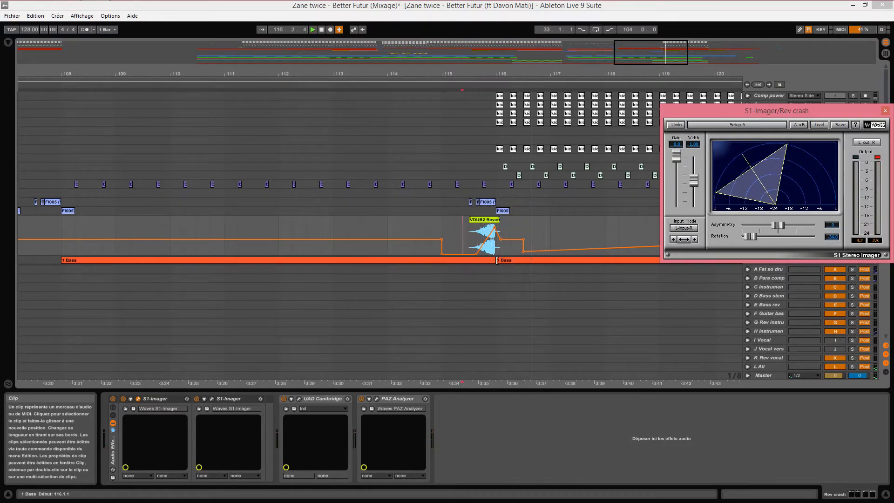
- Solo the tracks from Kick to Crash delay together with Rev crash, and switch to the Session view
click(767, 148)
shift+click(775, 211)
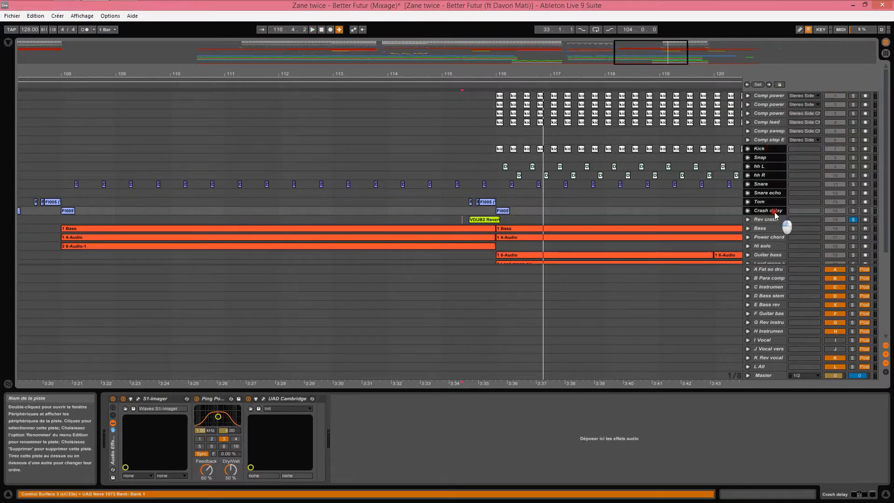
click(852, 210)
click(886, 54)
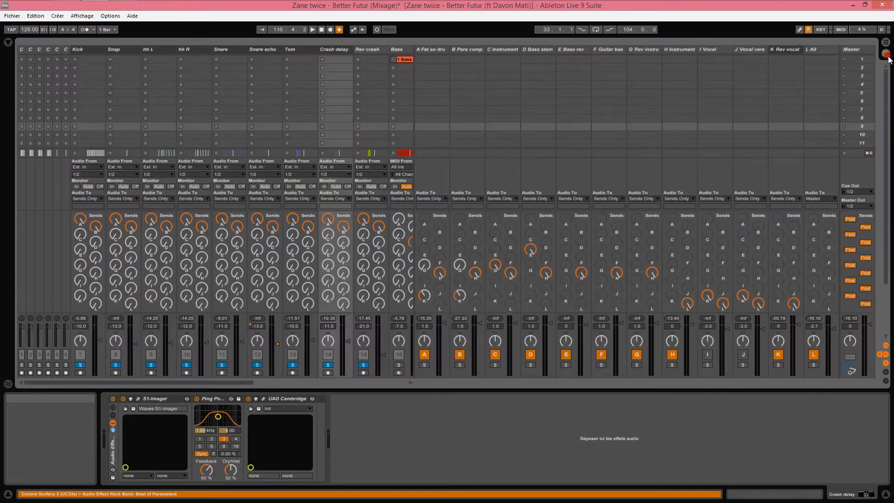
- Examine the UAD EL7 FATSO Sr on return A Fat so drum and the UAD Fairchild on return B Para comp
click(437, 51)
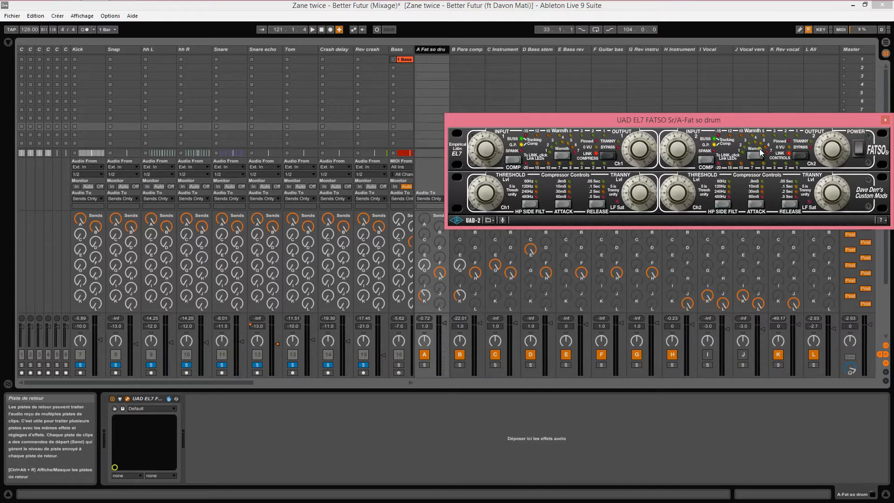
click(468, 49)
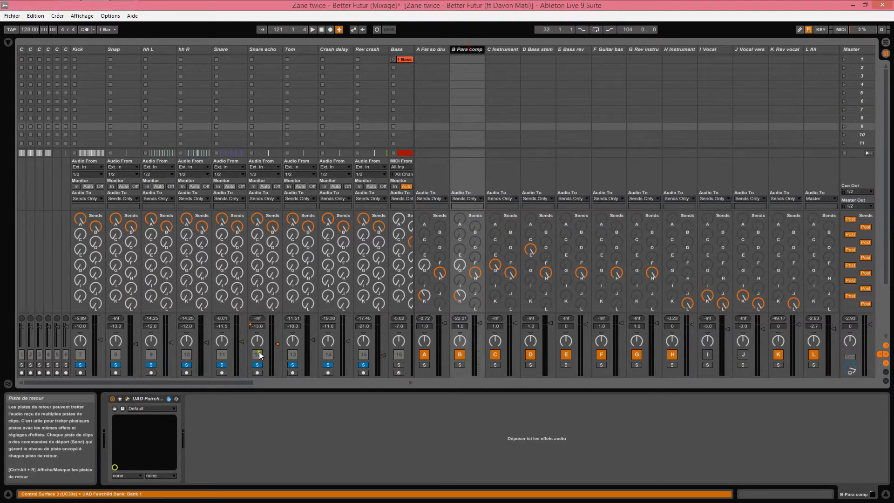
click(127, 399)
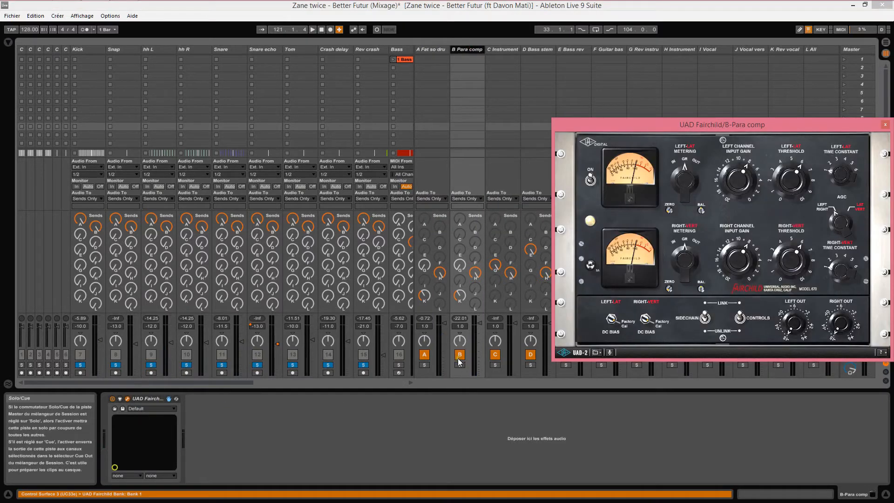
click(884, 124)
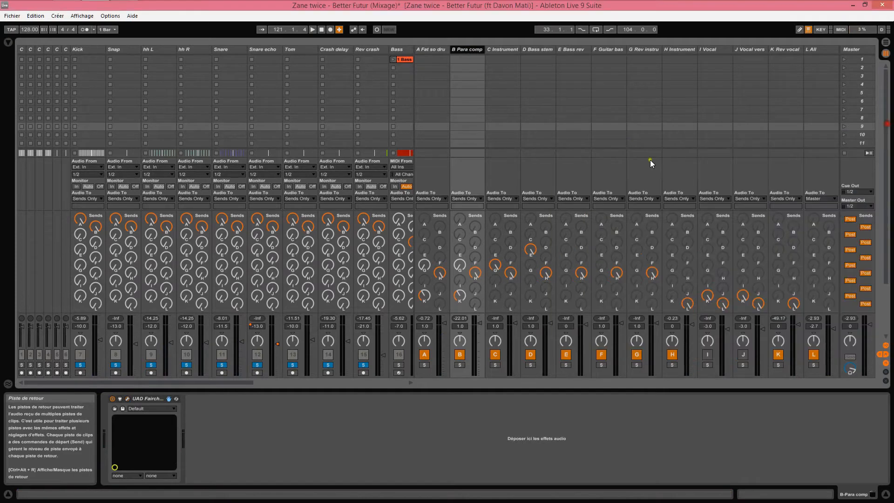
click(785, 49)
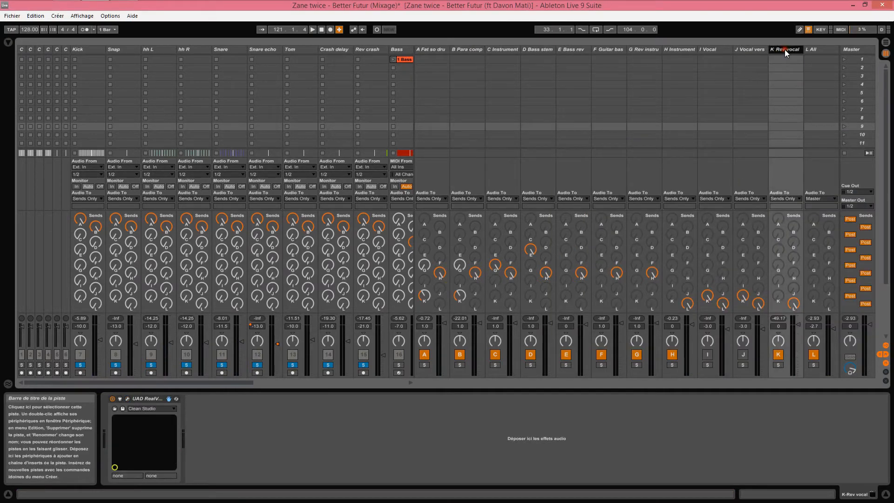
click(451, 49)
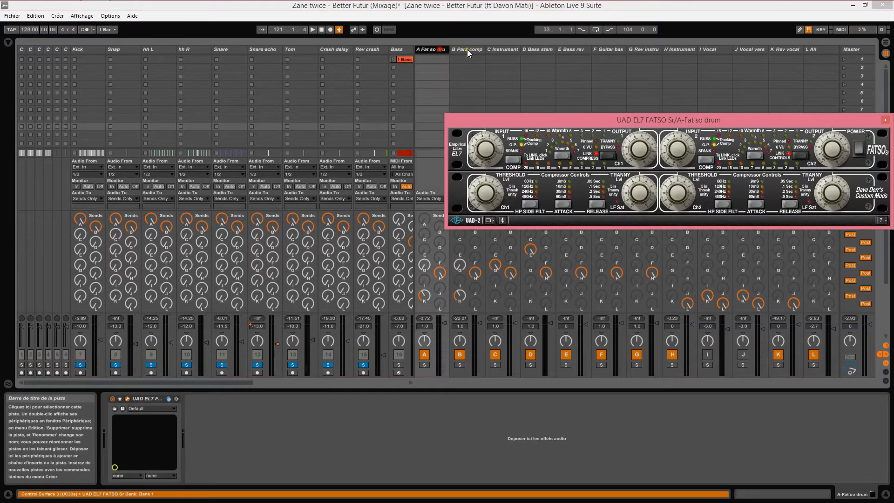
- Play the drums while switching returns K Rev vocal and B Para comp off and on to compare the sound
key(space)
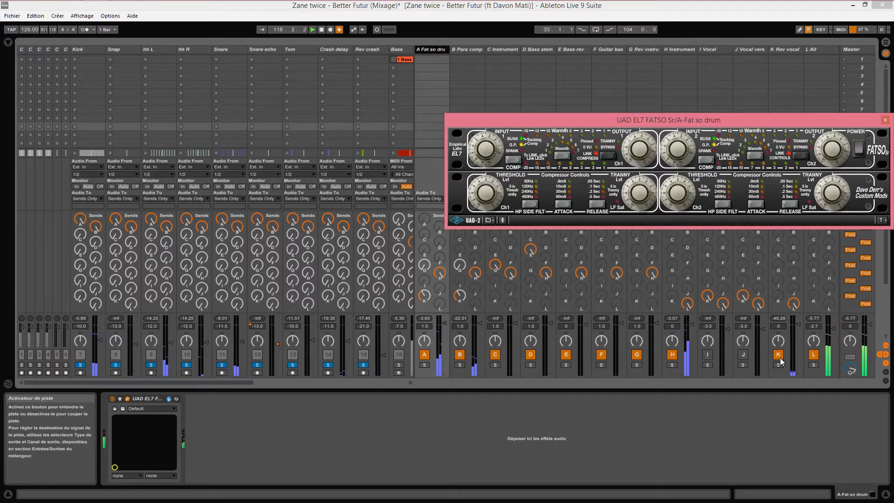
click(778, 356)
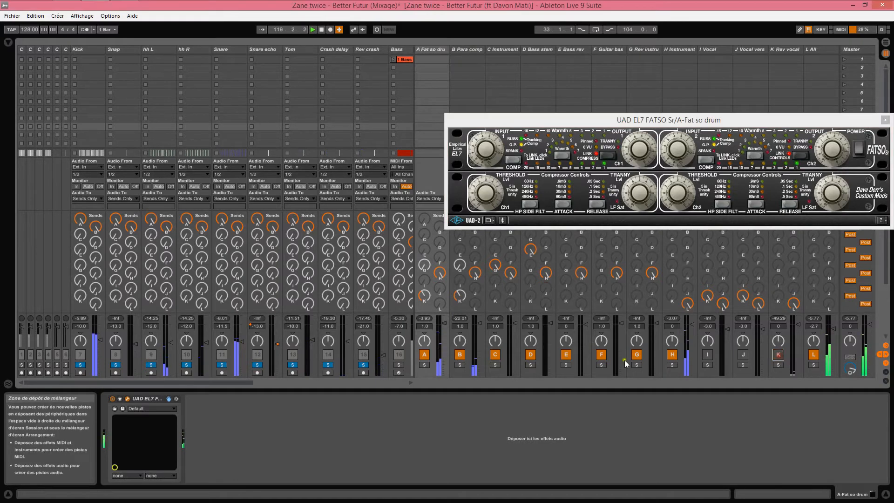
click(460, 355)
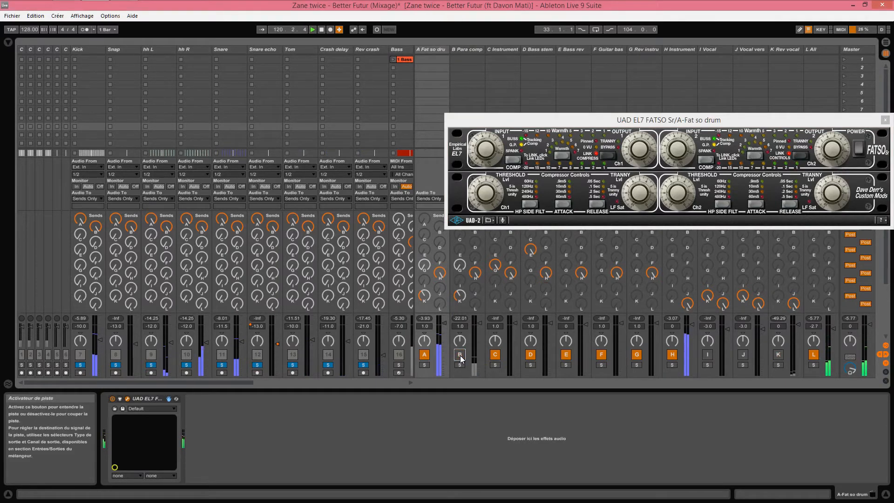
click(459, 355)
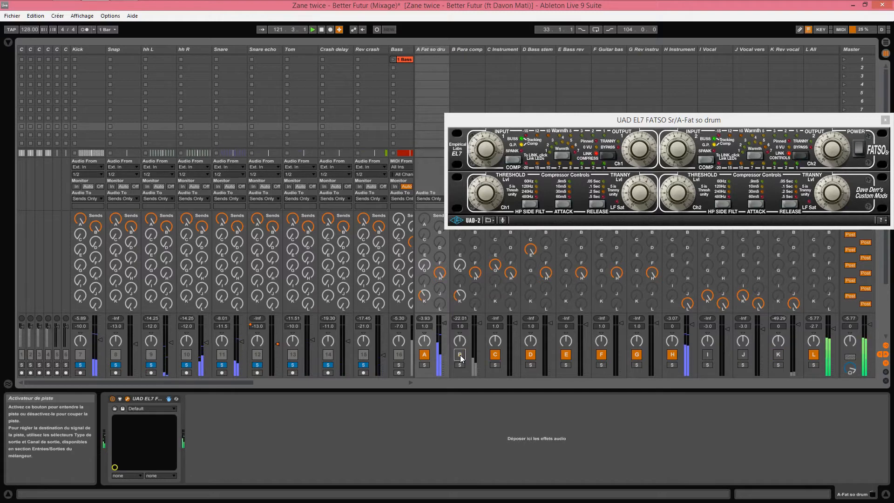
click(777, 355)
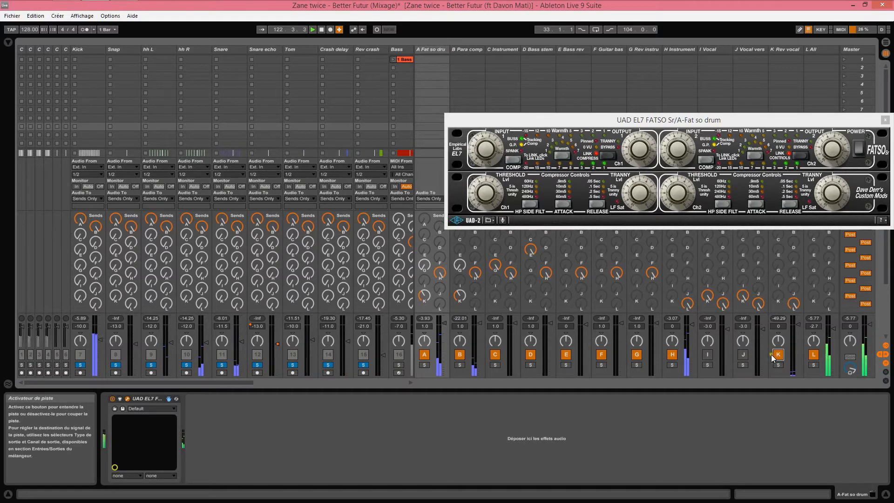
click(884, 120)
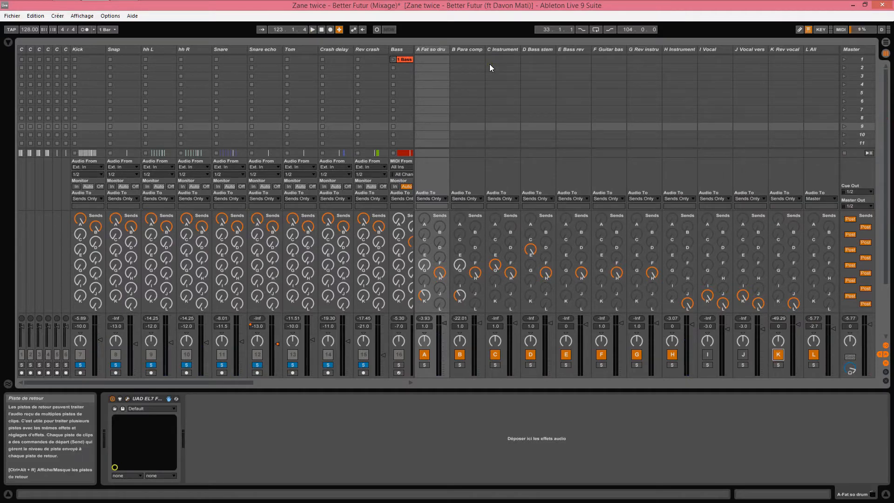
- Unfold the Bass track in the Arrangement view and watch its signal in the PAZ Analyzer during playback
click(886, 44)
drag(396, 398, 651, 227)
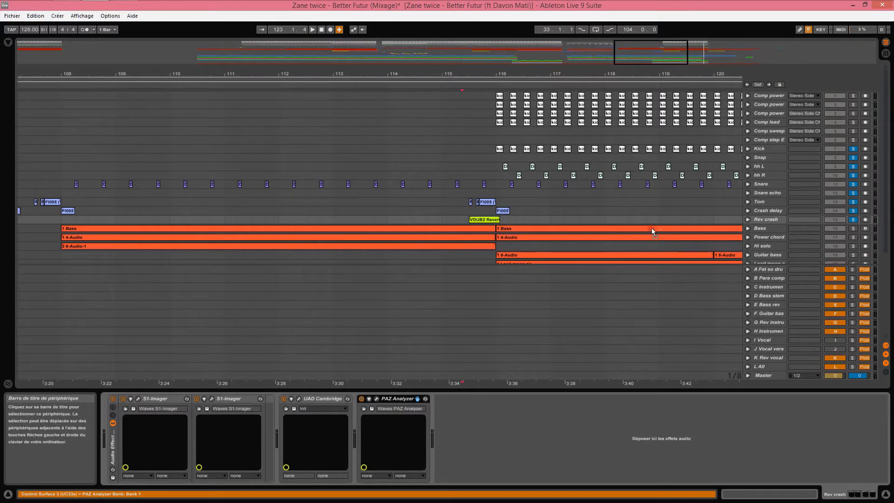
key(space)
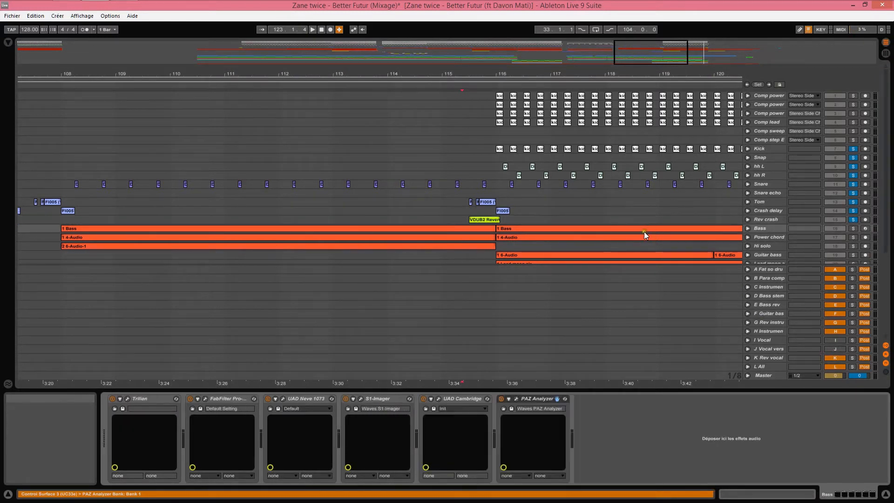
click(747, 228)
click(517, 398)
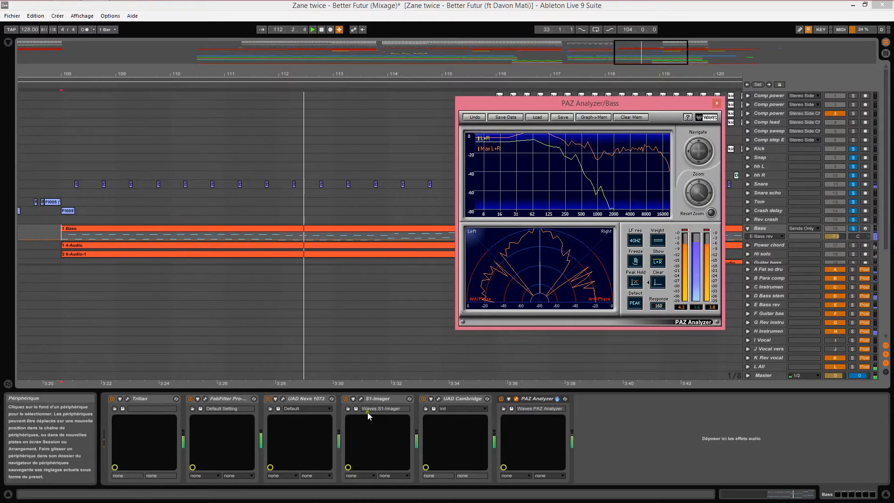
- Examine the FabFilter Pro-C side-chain compression on the Bass track during playback
click(205, 398)
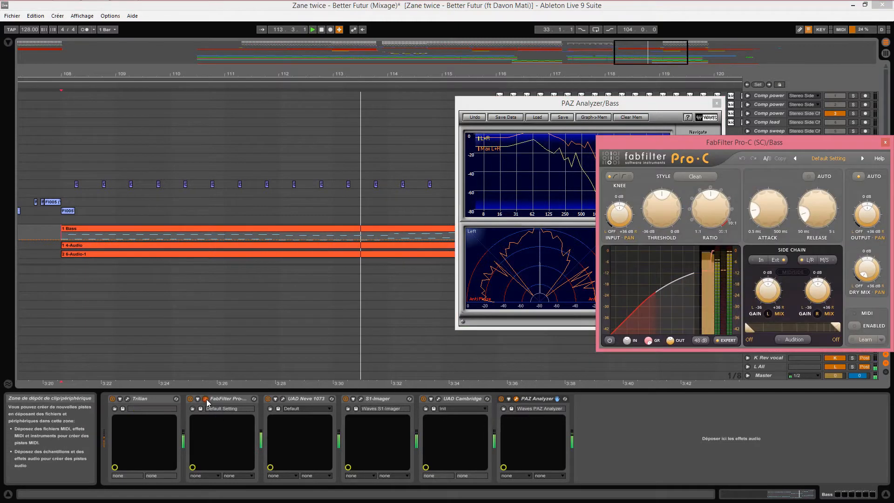
drag(713, 141, 587, 153)
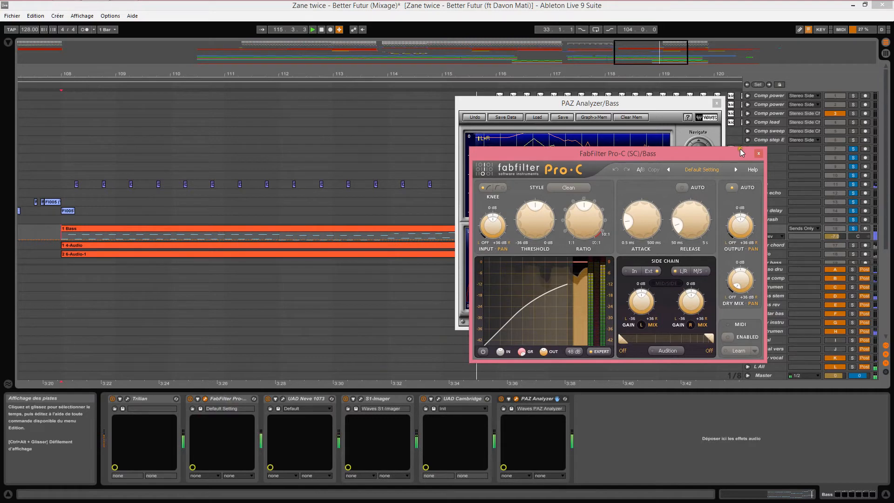
click(758, 154)
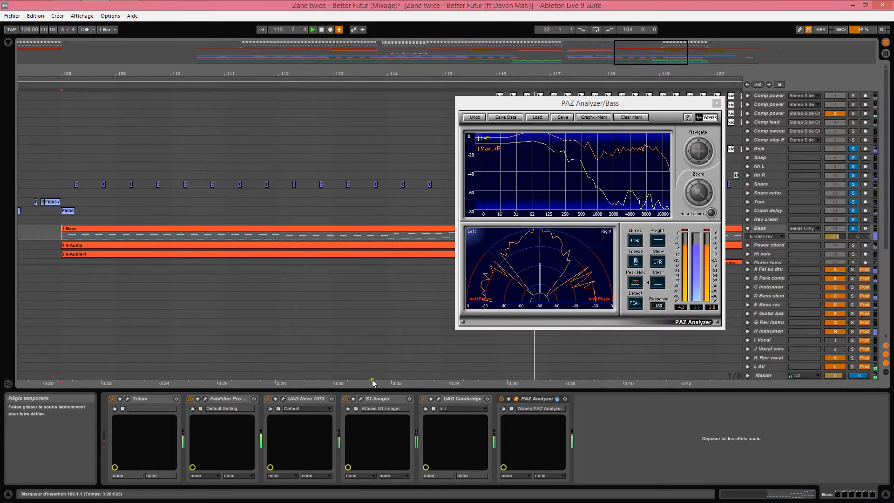
- Examine the UAD Neve 1073, S1-Imager and UAD Cambridge settings on the Bass track
click(283, 398)
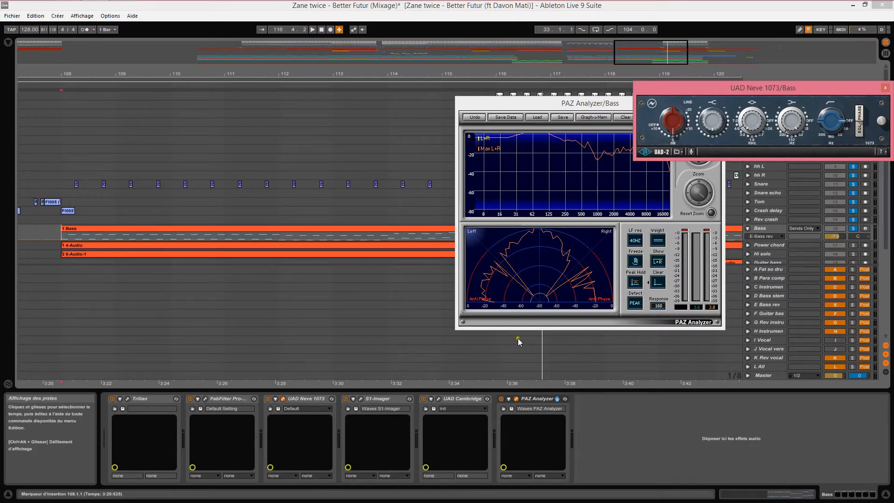
click(361, 400)
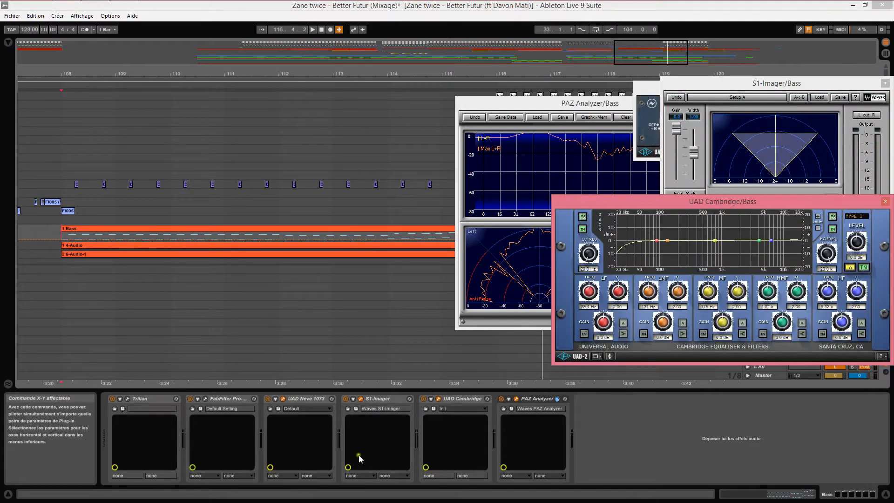
click(360, 399)
click(439, 399)
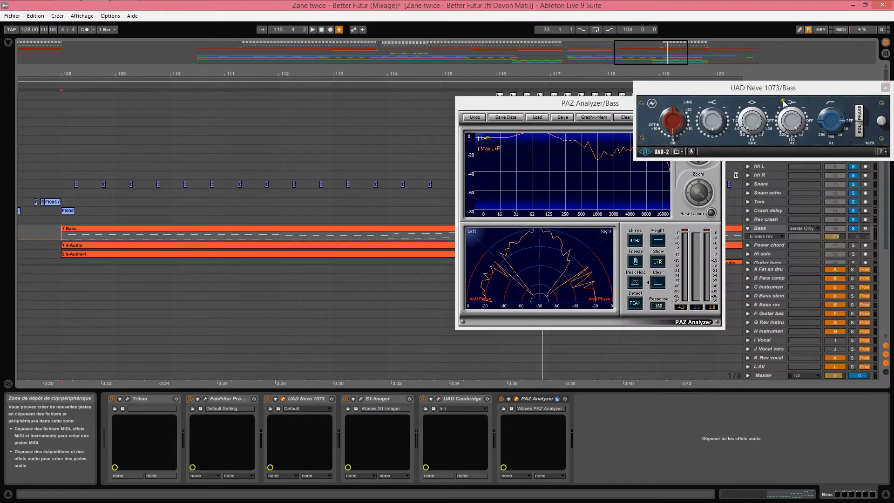
click(885, 88)
- Examine Kickstart on return D Bass stem and highlight short time ranges on Comp step E to illustrate its ducking
key(space)
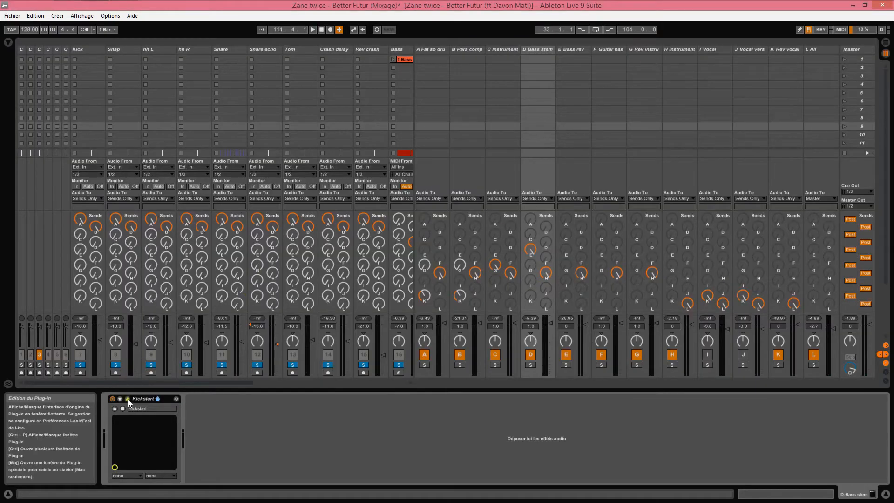
click(127, 399)
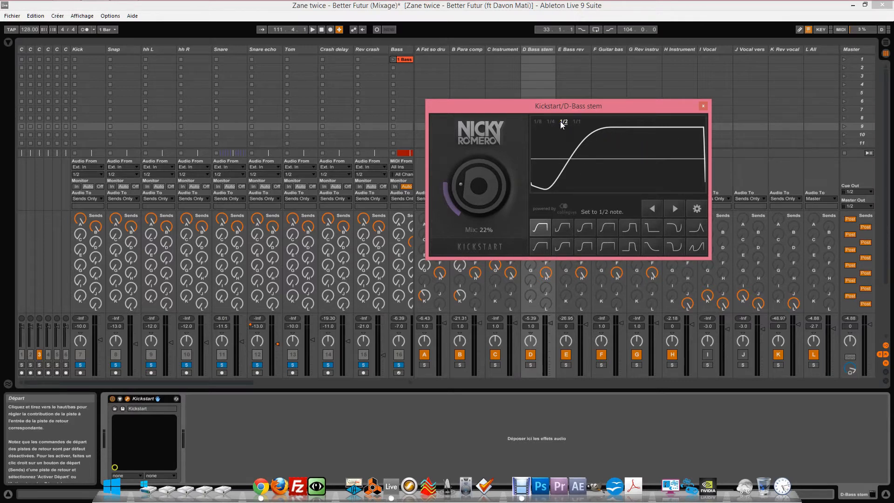
click(888, 46)
click(506, 139)
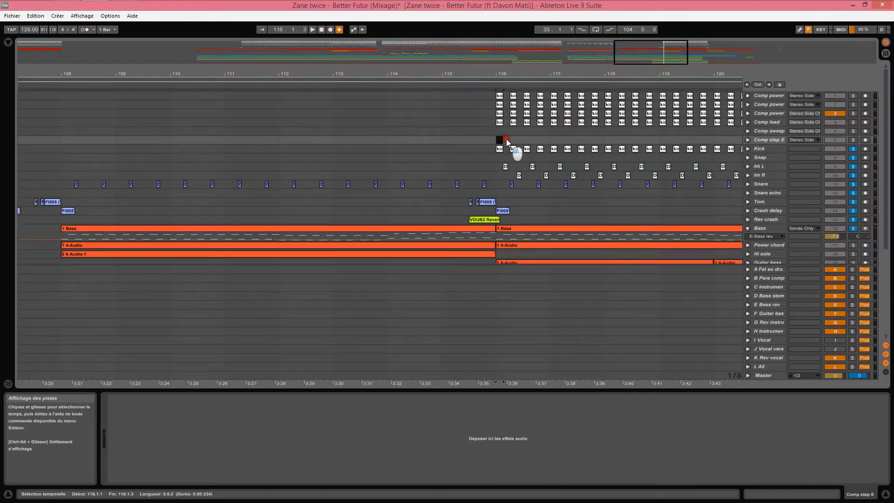
drag(558, 139, 618, 141)
- Return to the Session view and examine Kickstart on return C Instruments
click(885, 53)
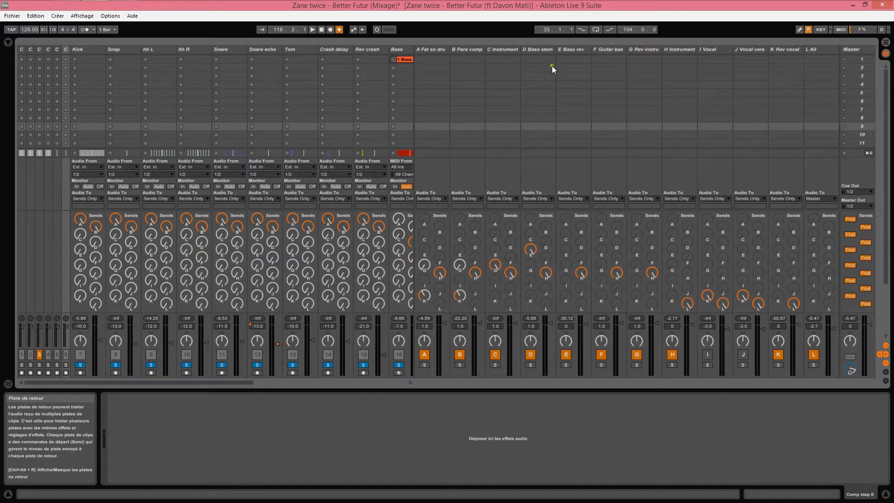
double_click(505, 50)
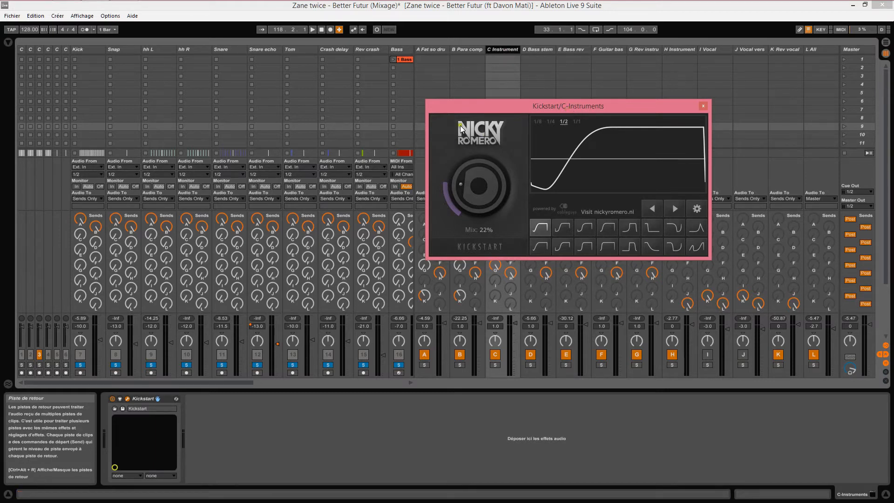
drag(477, 104, 451, 71)
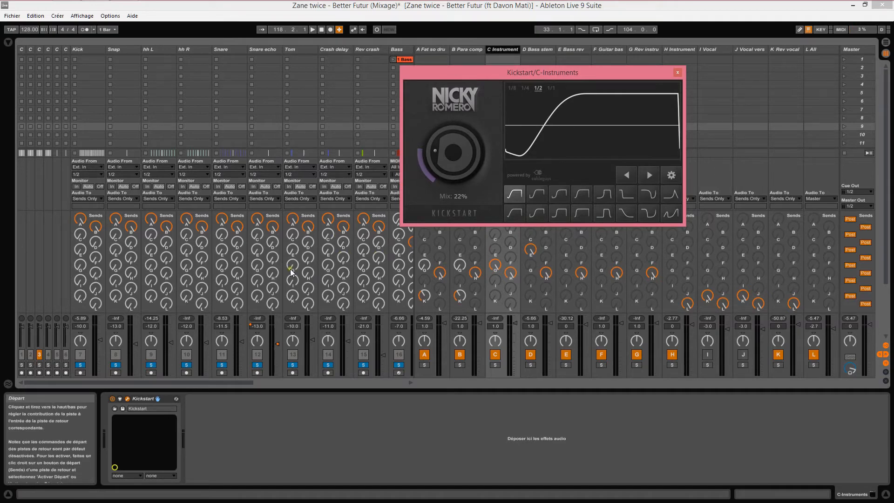
click(677, 72)
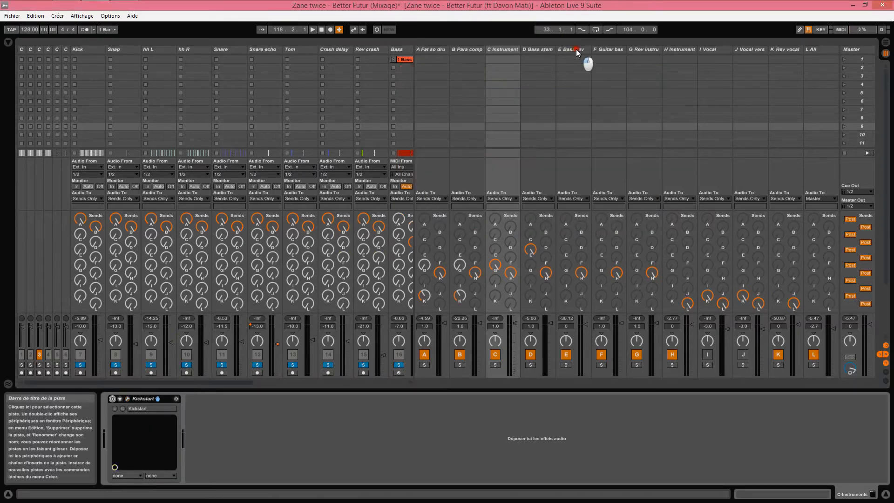
- Examine the UAD RealVerb-Pro reverb settings on return E Bass rev
click(575, 49)
click(128, 399)
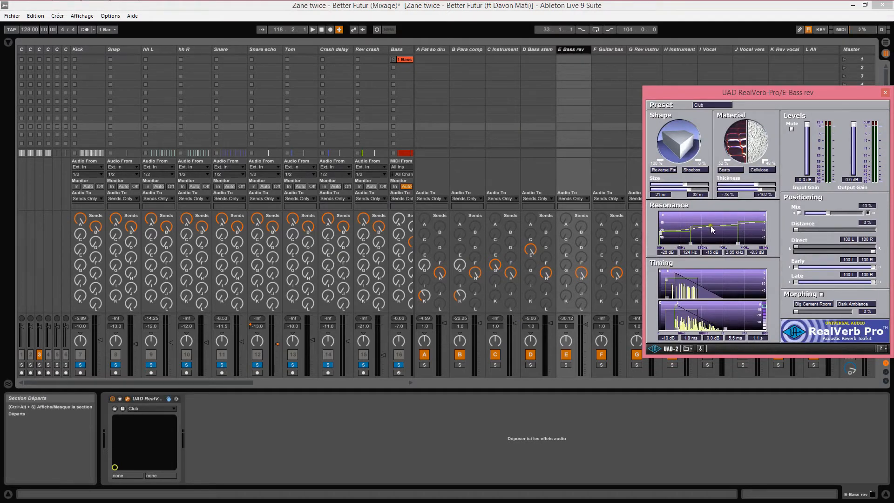
click(886, 93)
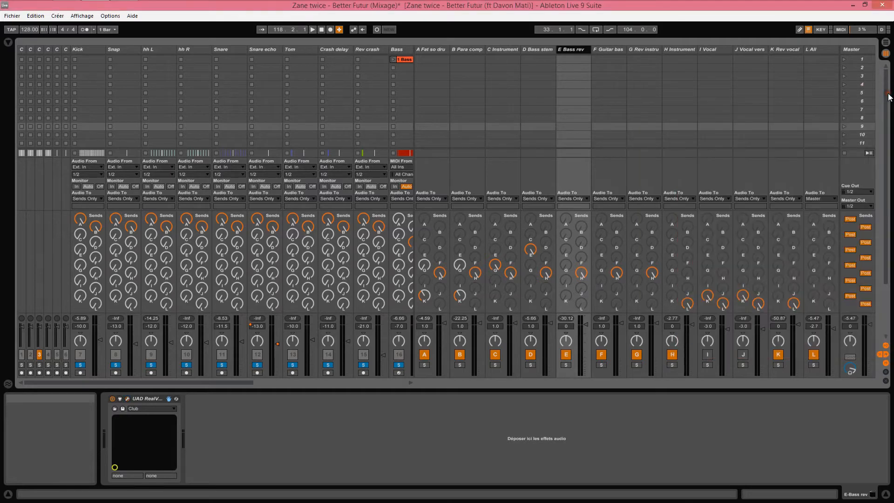
- Solo only the Power chord track in the Arrangement view, with its PAZ Analyzer displayed
click(885, 41)
drag(547, 74, 559, 133)
scroll(560, 132, down, 4)
click(762, 135)
click(767, 151)
click(853, 153)
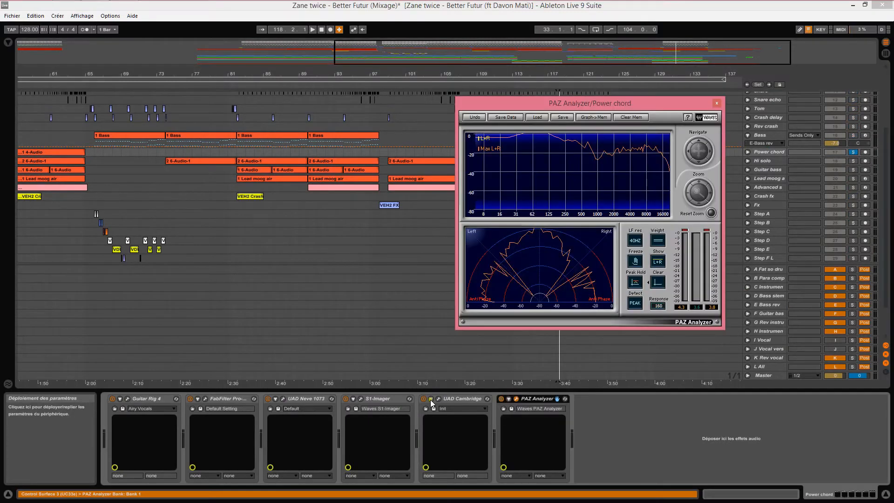
- Bypass UAD Cambridge, S1-Imager, UAD Neve 1073, FabFilter Pro-C and Guitar Rig 4 on Power chord, and move the PAZ Analyzer off the clips
click(422, 399)
click(345, 399)
click(267, 398)
click(190, 398)
click(112, 399)
drag(586, 103, 228, 92)
click(563, 124)
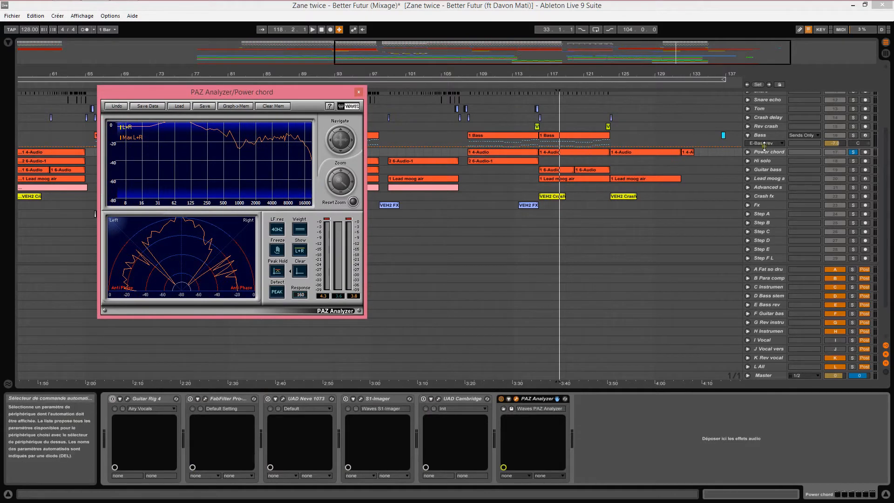
- Unfold the Power chord track and play its unprocessed audio from the clip starting just before bar 109
click(747, 152)
drag(762, 179, 762, 187)
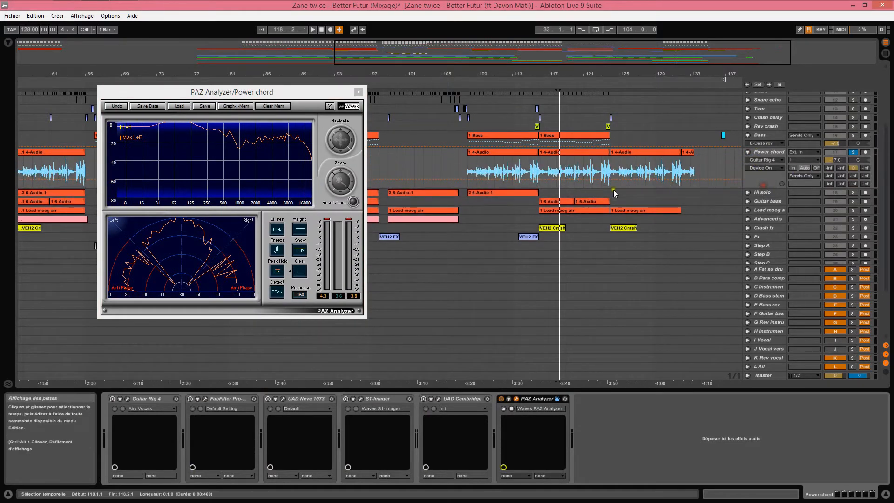
click(466, 183)
key(space)
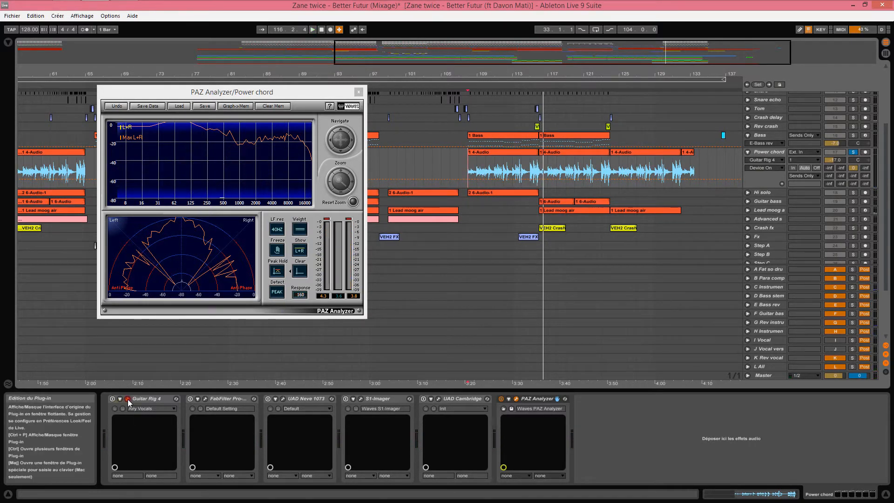
- Examine the Guitar Rig 4 amp chain on Power chord, and switch the plug-in back on
click(128, 399)
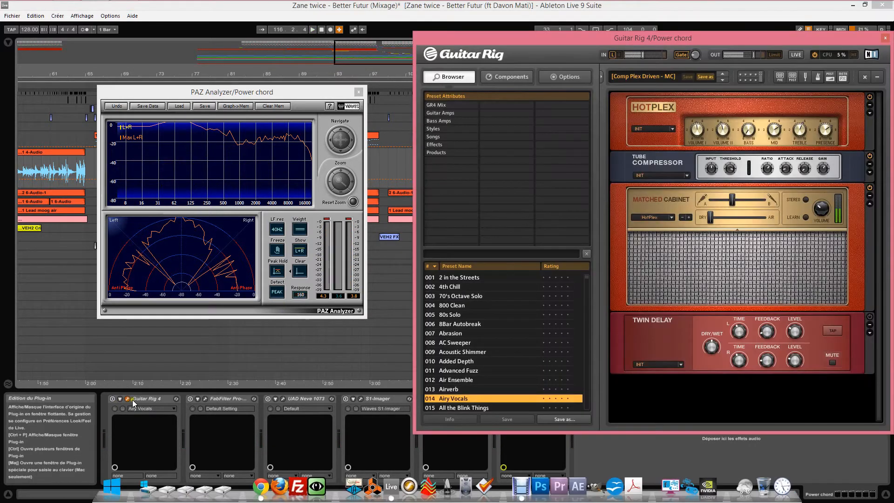
click(884, 37)
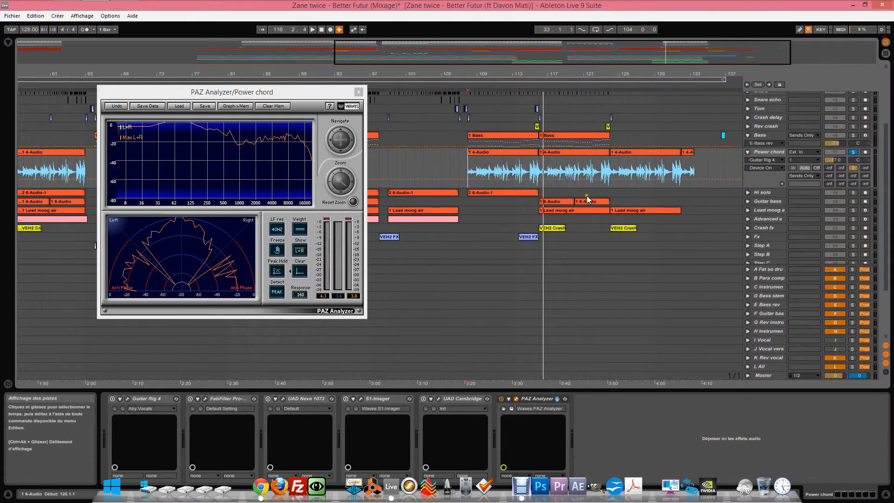
click(113, 398)
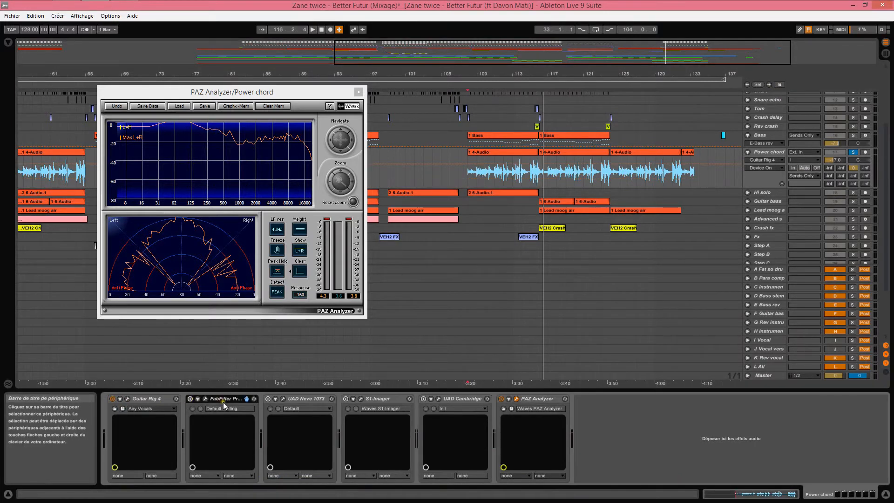
- Re-enable FabFilter Pro-C and UAD Neve 1073 on Power chord, and display the Neve 1073's settings
click(222, 401)
click(191, 398)
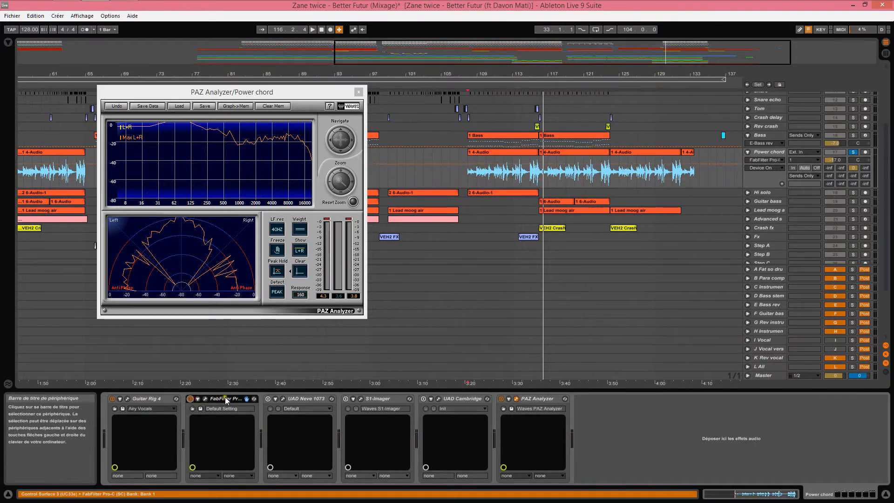
click(301, 398)
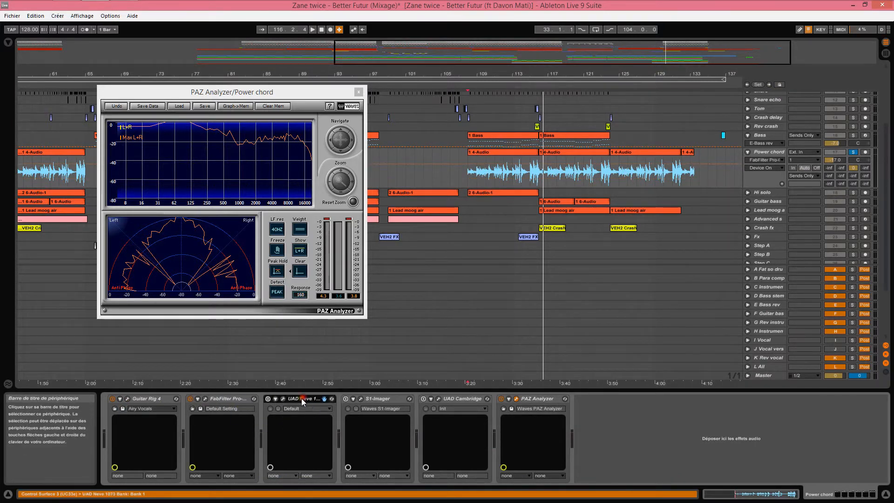
click(267, 399)
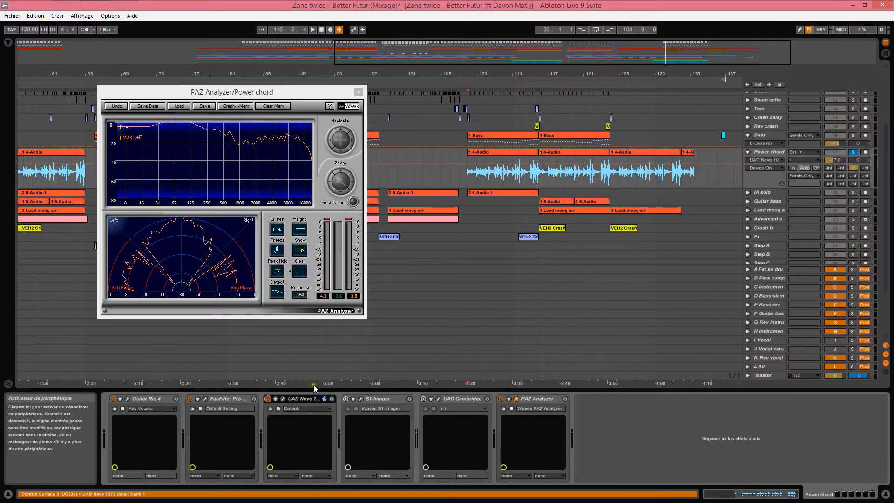
click(283, 399)
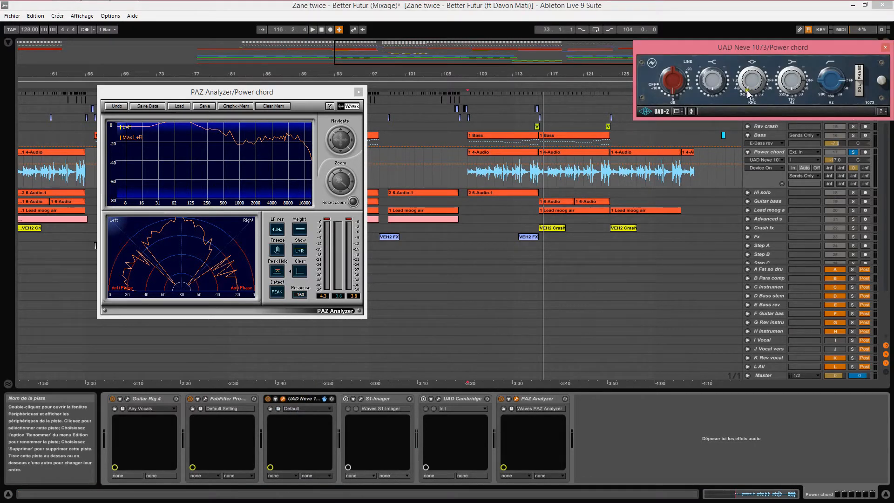
- Re-enable S1-Imager and UAD Cambridge on Power chord, and display both plug-ins' settings
click(345, 399)
click(361, 398)
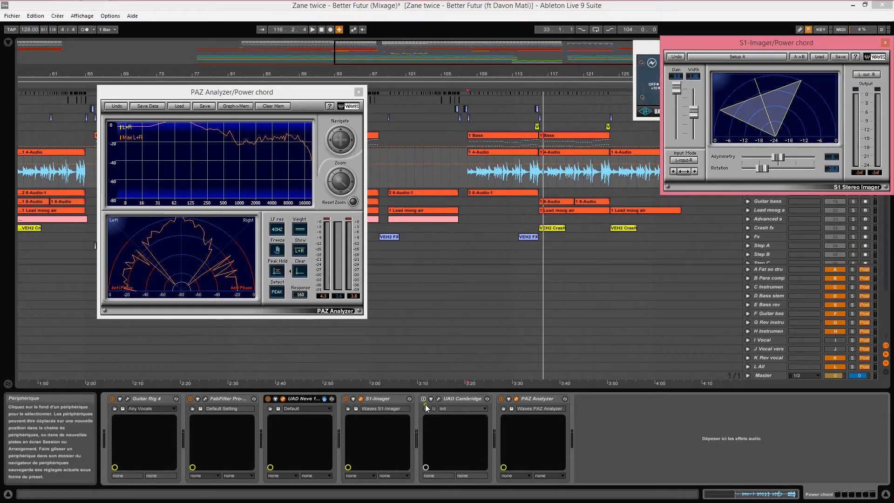
click(438, 399)
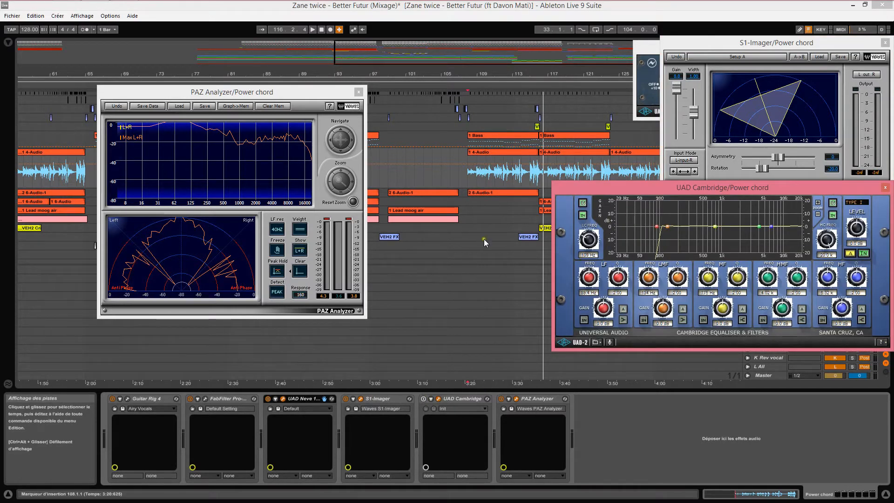
click(422, 398)
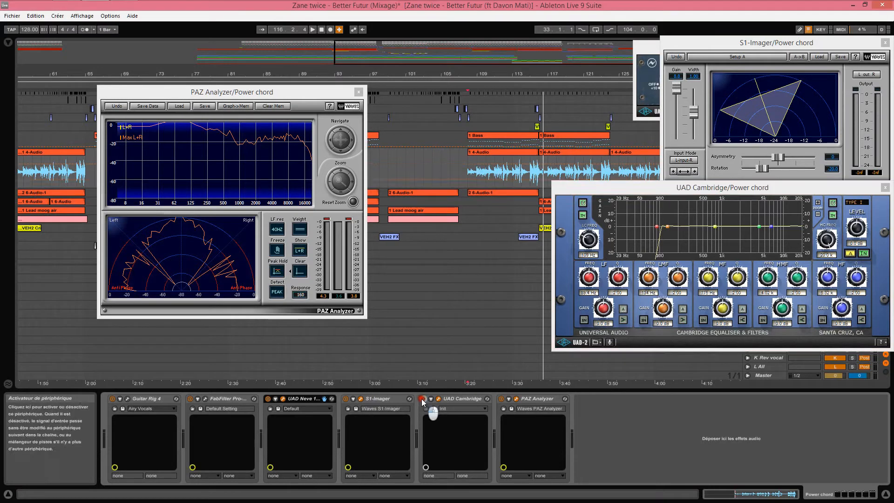
- Play Power chord with its full plug-in chain, and hide all open plug-in windows
key(space)
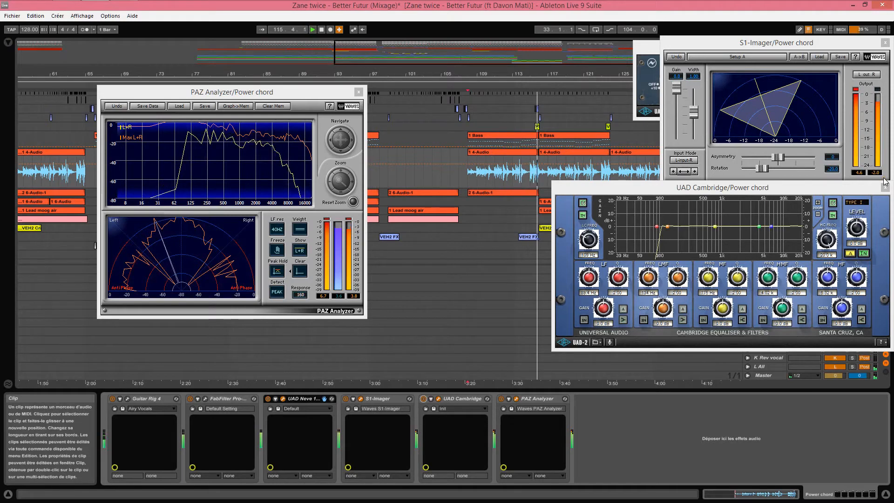
key(space)
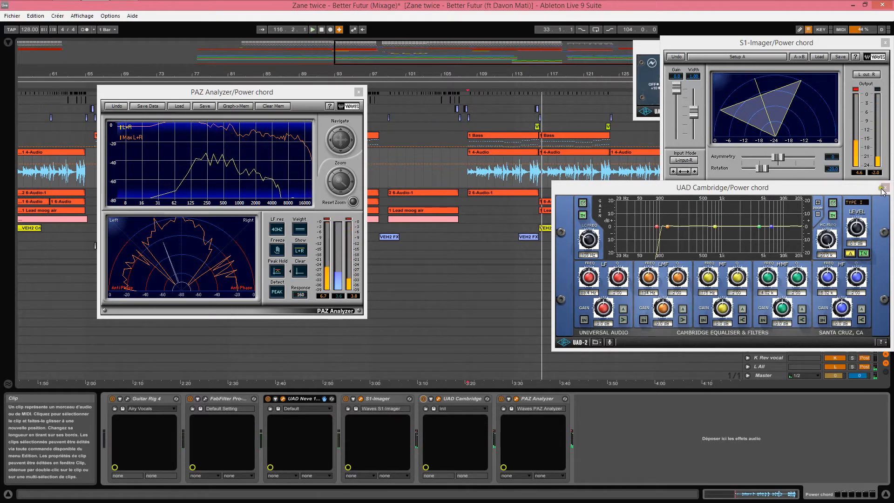
key(ctrl+alt+p)
- Examine the mixer's return routing, from C Instruments through G Rev instruments, H Instrumental and the vocal returns to L All
key(Tab)
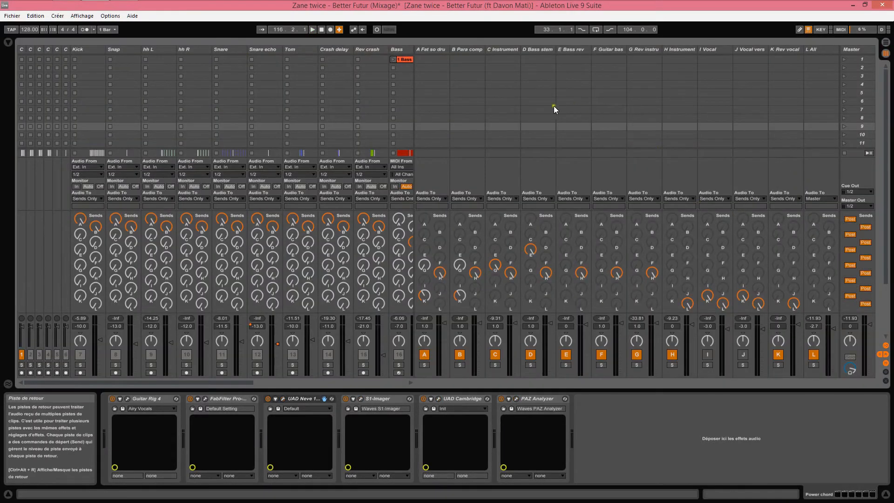
click(500, 50)
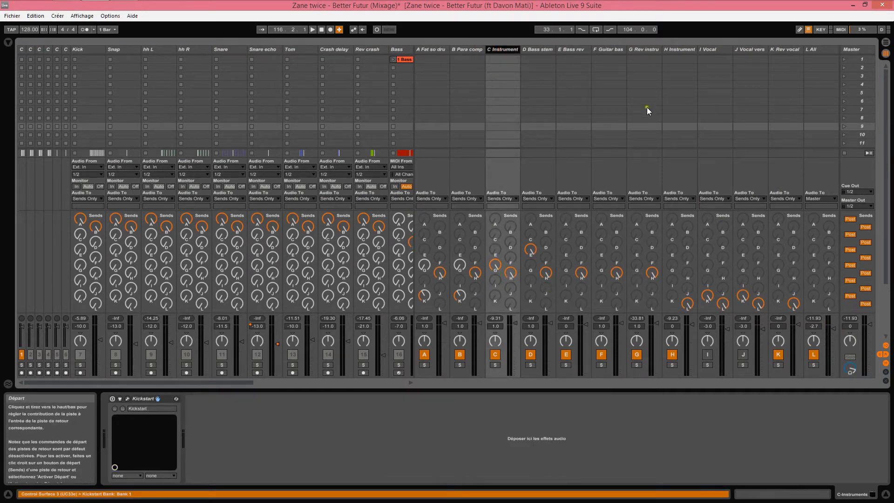
click(651, 50)
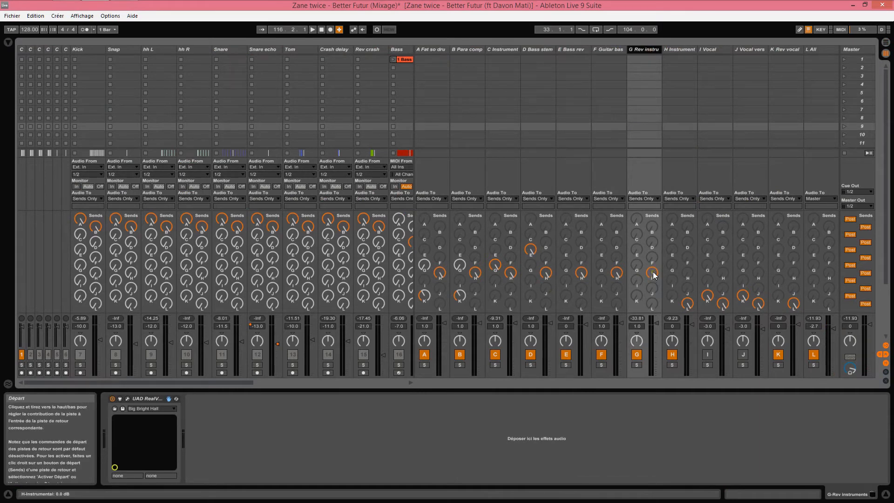
click(680, 50)
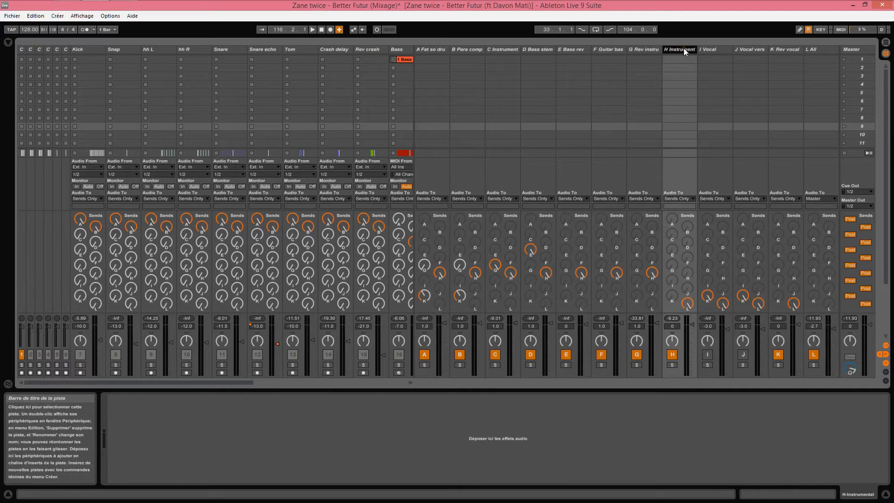
click(712, 49)
click(748, 49)
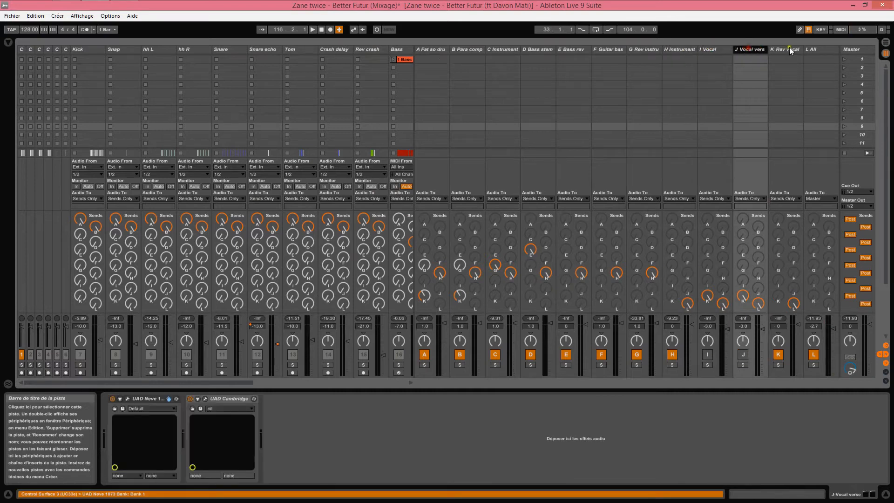
click(819, 50)
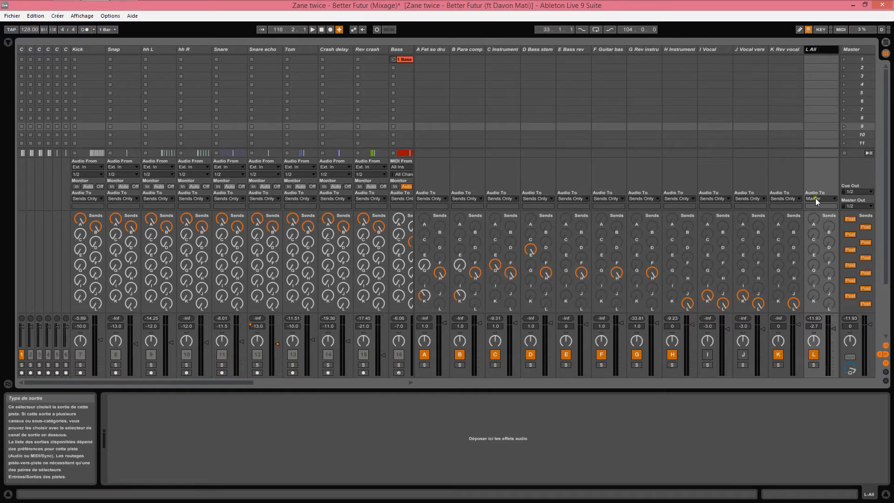
key(Tab)
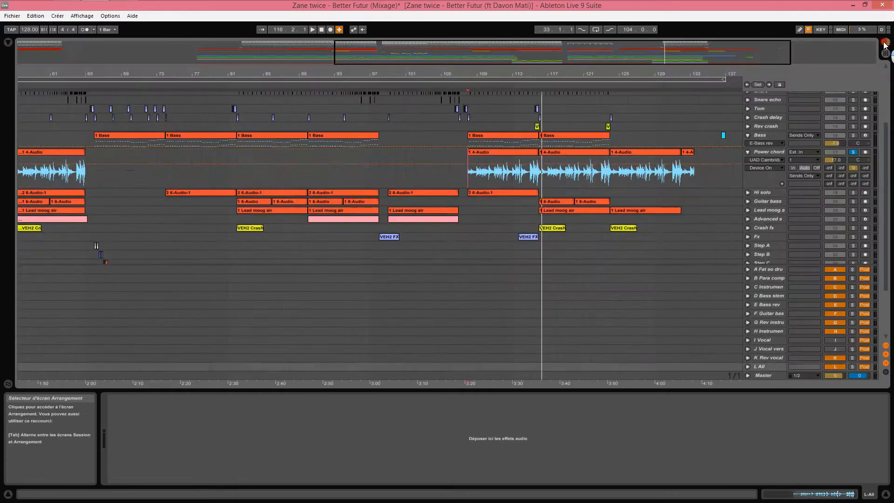
- Move the PAZ Analyzer from Power chord to the end of the Hi solo chain and display it
click(534, 399)
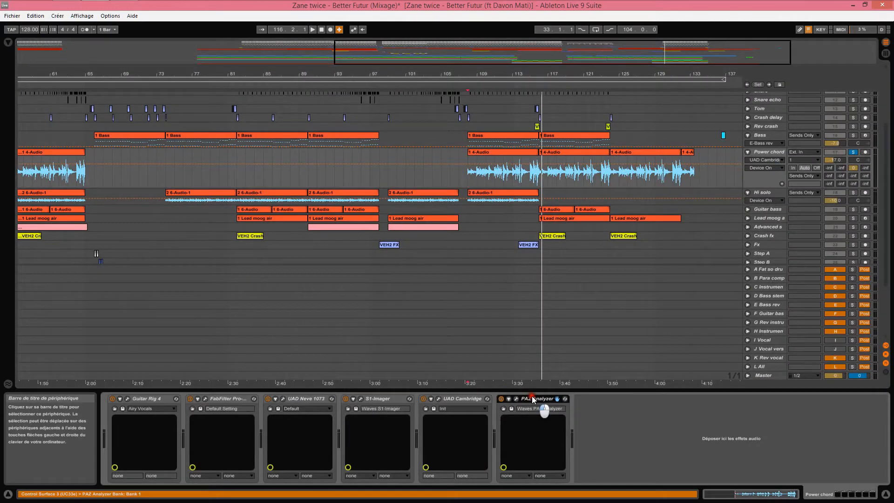
click(532, 202)
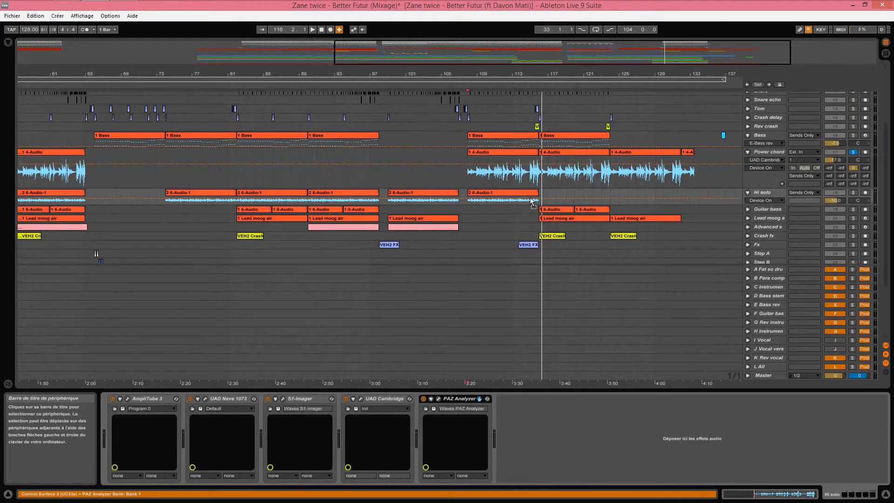
click(439, 399)
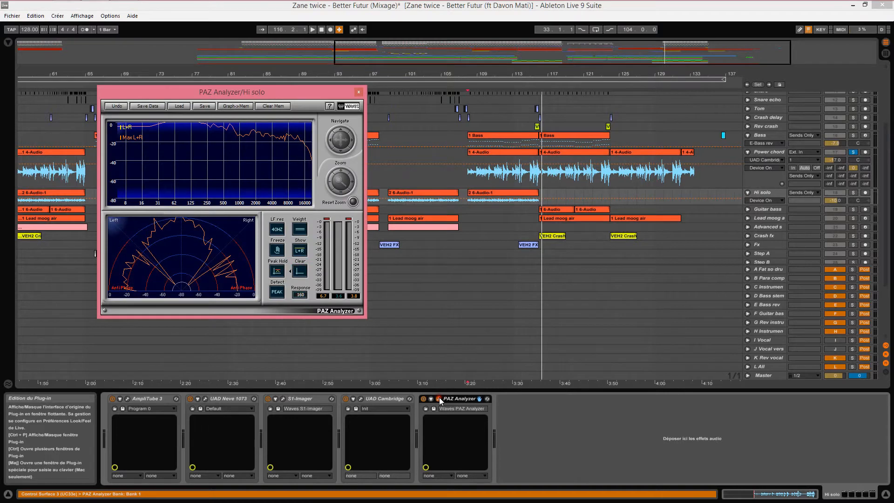
- Bypass AmpliTube 3, UAD Neve 1073, S1-Imager and UAD Cambridge on Hi solo, and play its unprocessed audio soloed
click(345, 398)
click(190, 399)
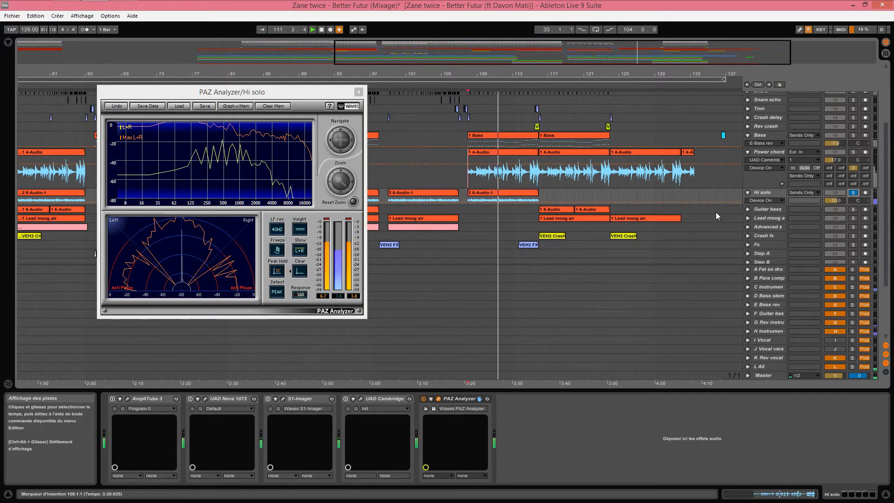
- Switch AmpliTube 3 back on for Hi solo and examine its settings
click(113, 399)
click(127, 399)
click(128, 399)
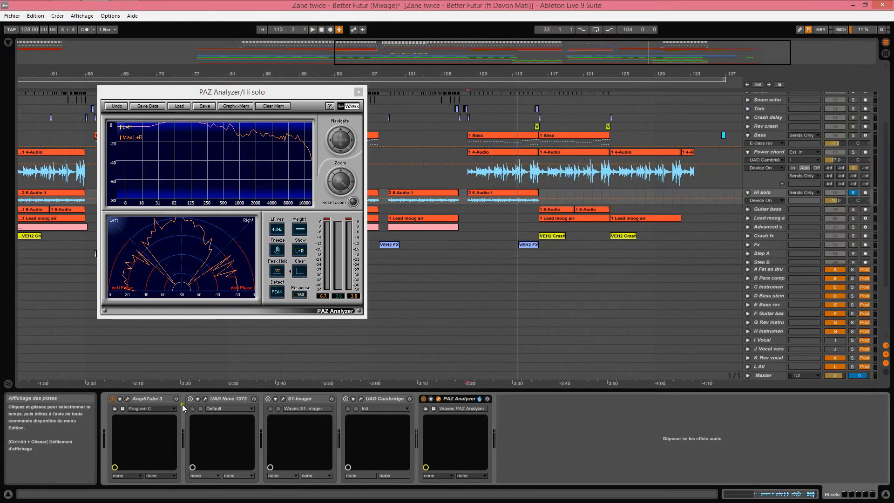
- Re-enable UAD Neve 1073, S1-Imager and UAD Cambridge on Hi solo, displaying the Neve 1073's and S1-Imager's settings
click(205, 398)
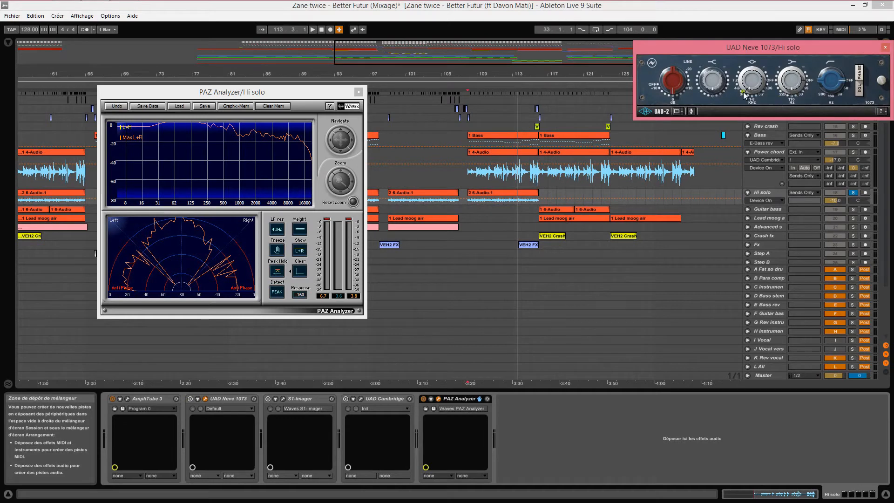
click(189, 399)
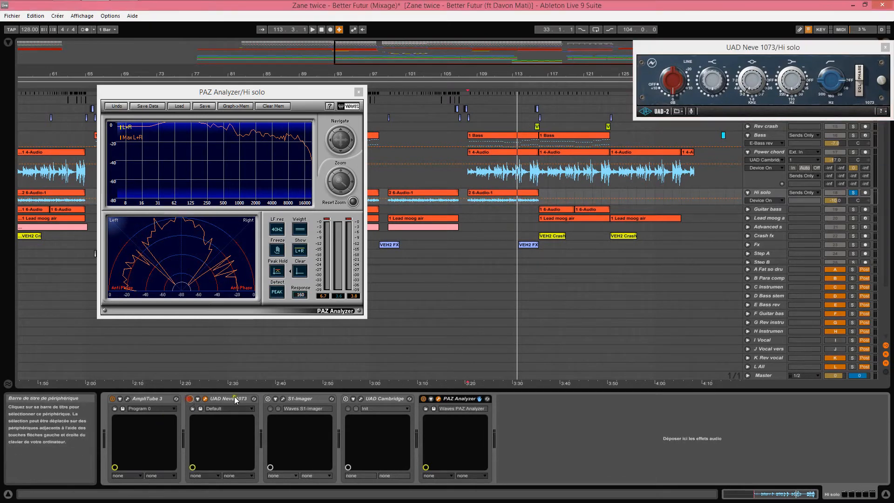
click(282, 398)
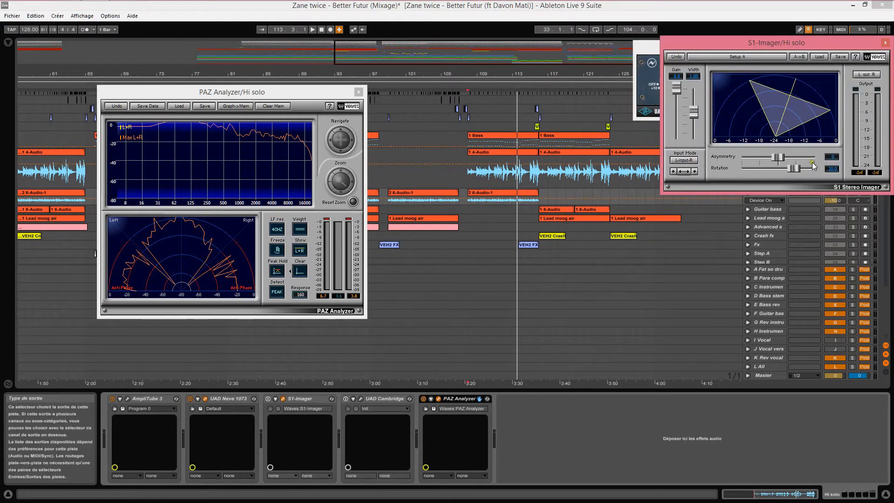
click(267, 398)
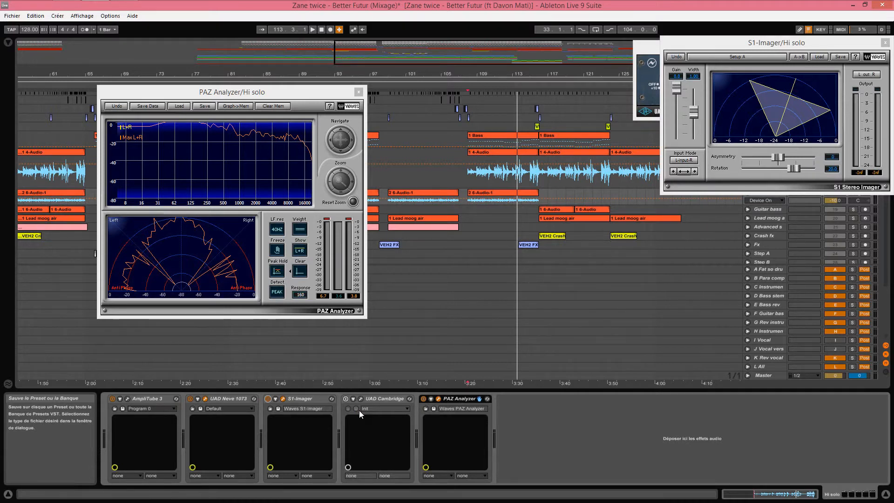
click(346, 398)
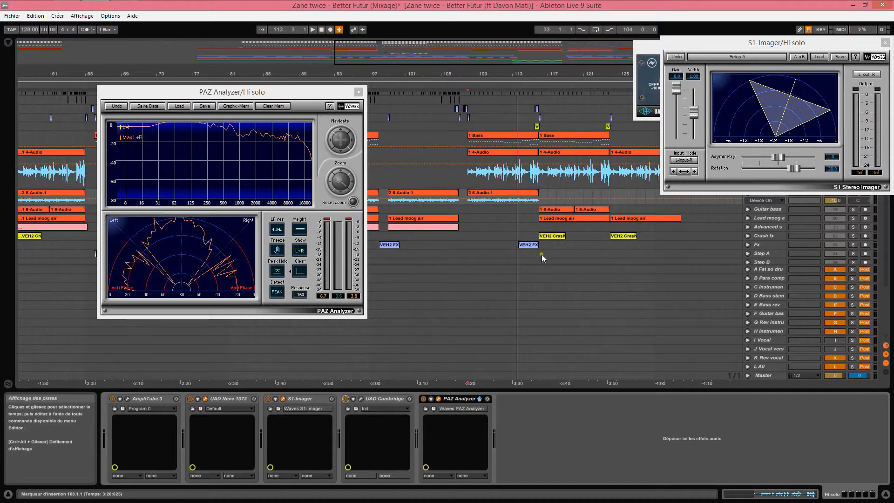
- Play from 108.1.1 with Hi solo soloed, solo Power chord as well, and reduce the Power chord track's height
click(467, 181)
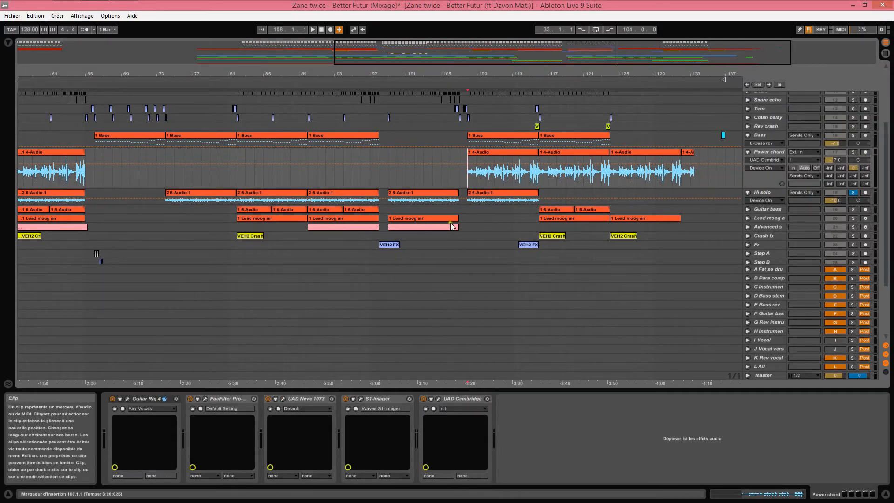
key(space)
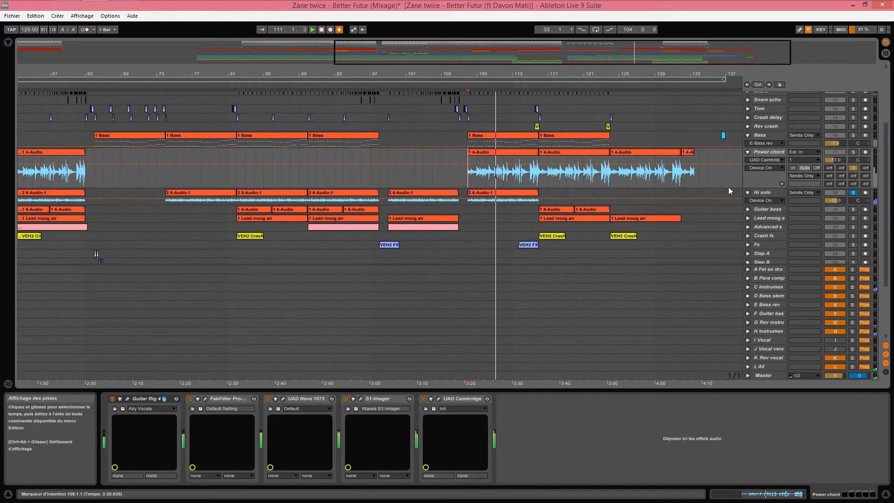
click(852, 152)
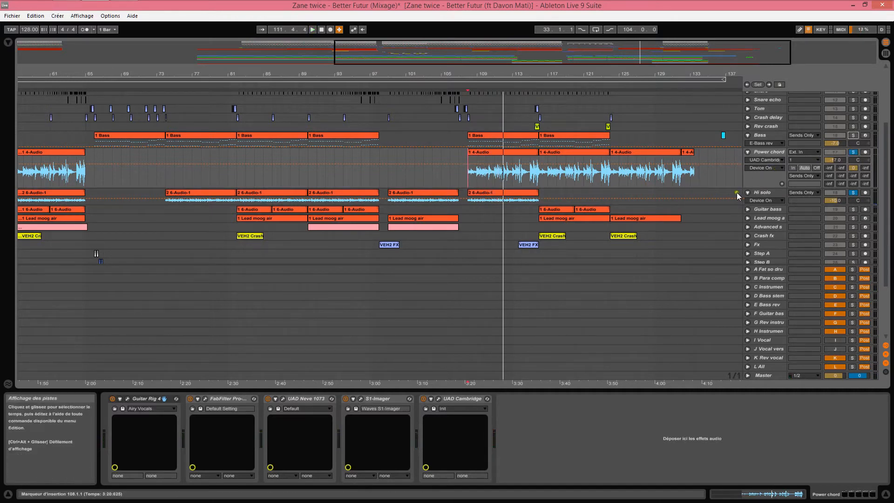
drag(781, 187, 780, 164)
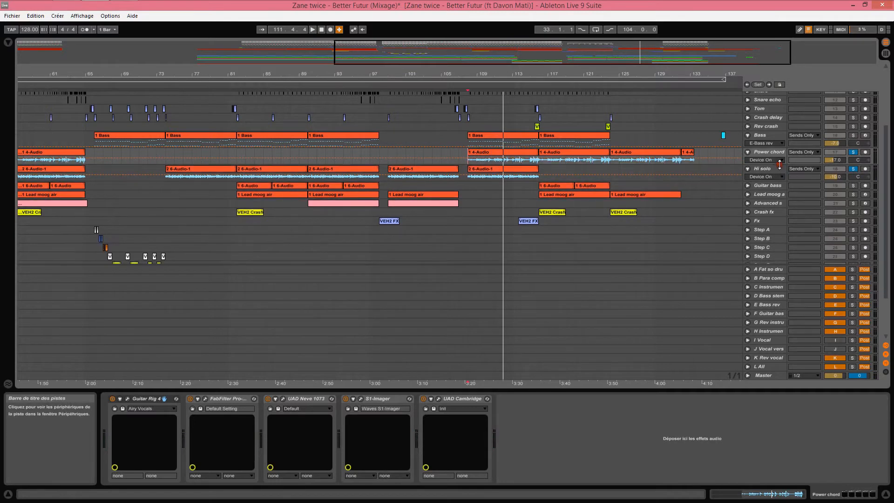
- Examine the UAD RealVerb-Pro settings with the Big Bright Hall preset on the G Rev instruments return, and return to the arrangement
key(Tab)
click(579, 49)
click(598, 50)
click(637, 49)
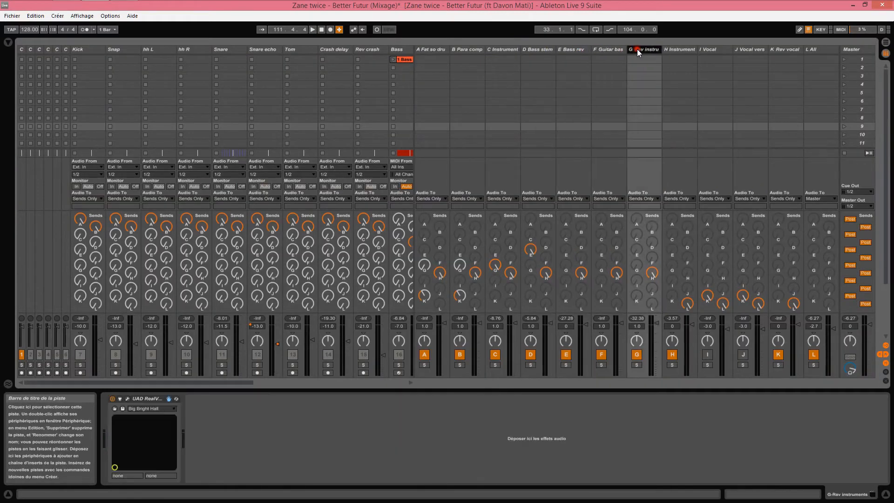
click(128, 399)
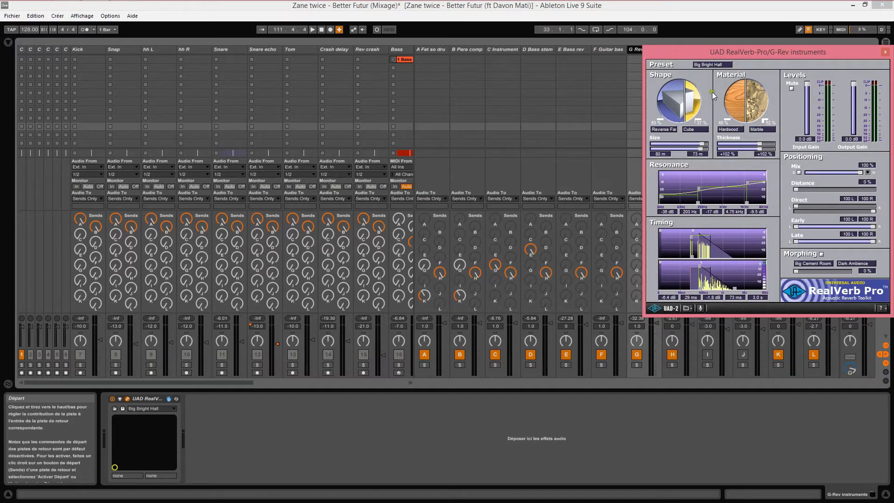
click(885, 52)
key(Tab)
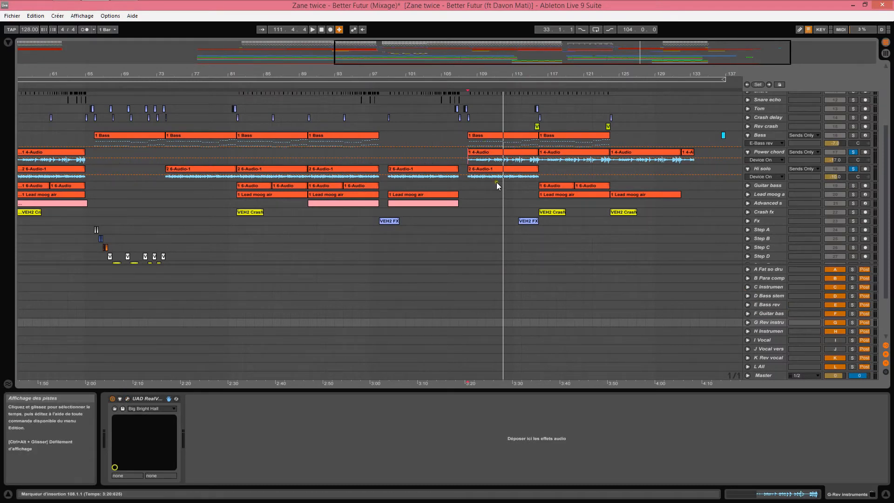
- Listen to the soloed Power chord and Hi solo tracks together through the passage starting at 108.1.1
scroll(497, 182, up, 1)
scroll(496, 187, up, 2)
key(space)
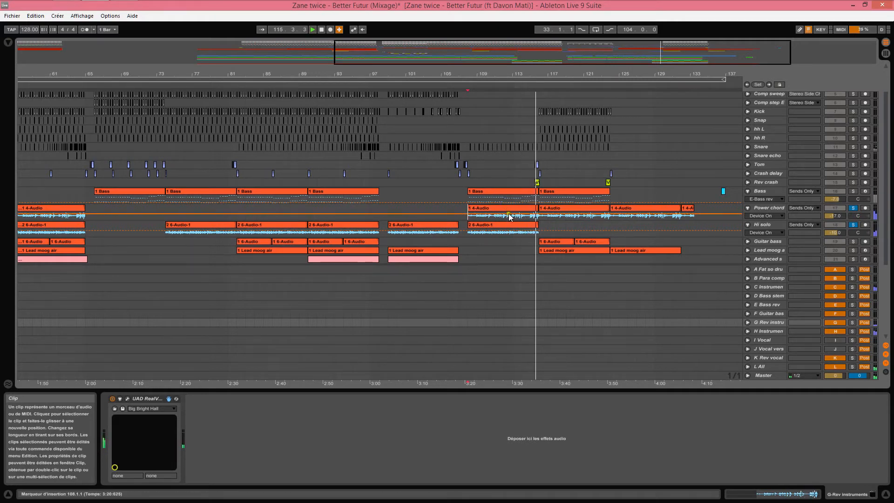
scroll(564, 183, up, 2)
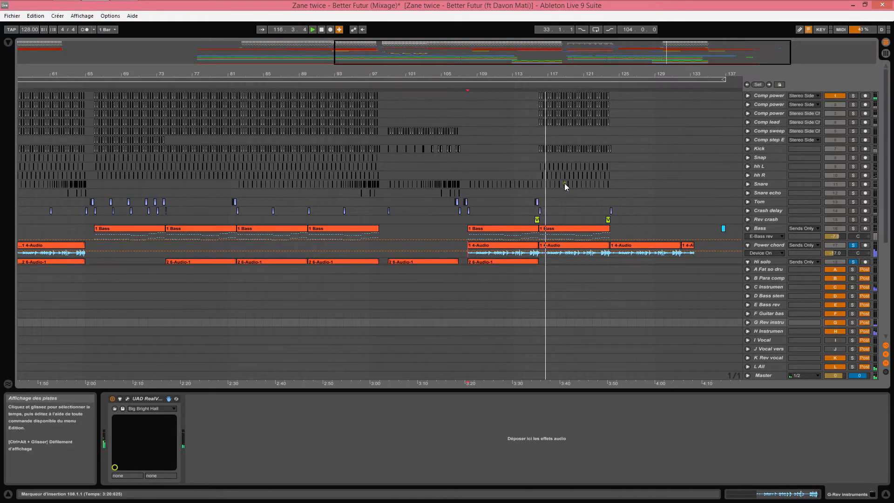
scroll(564, 183, down, 2)
key(space)
- Solo all tracks from Kick to Bass alongside Power chord and Hi solo, and play from 116.1.1
click(540, 216)
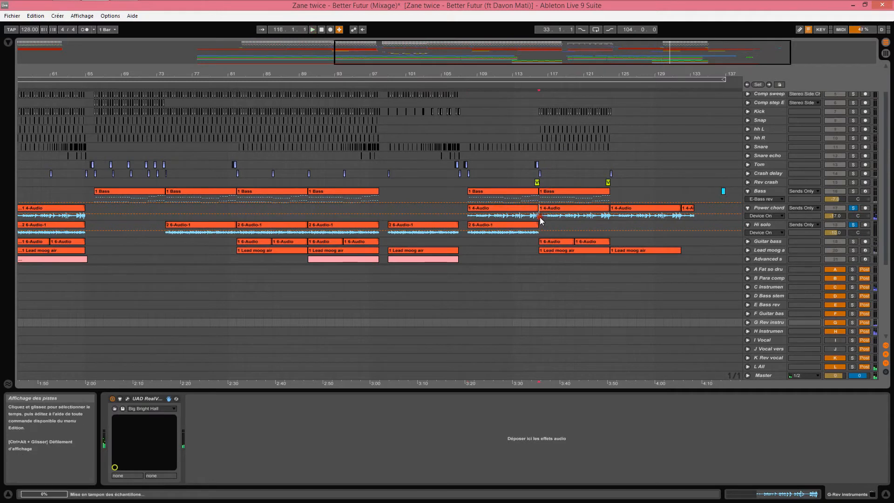
click(762, 191)
scroll(766, 107, up, 2)
shift+click(765, 149)
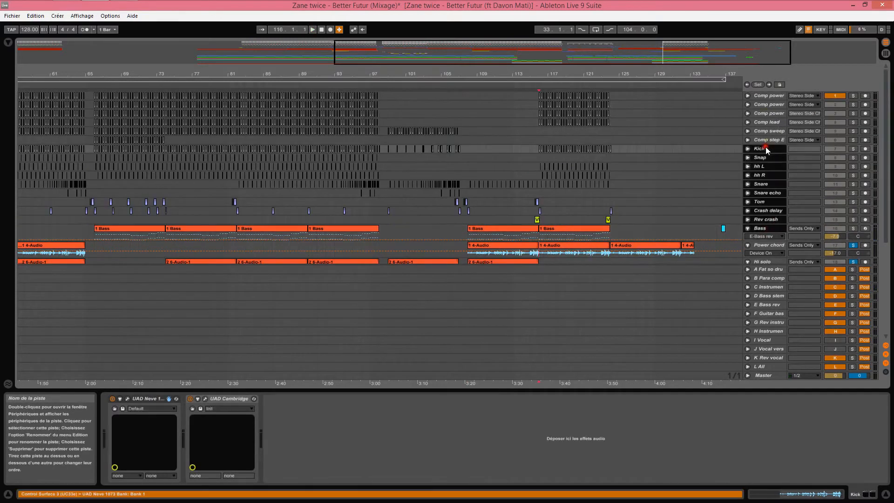
click(852, 149)
scroll(607, 201, down, 3)
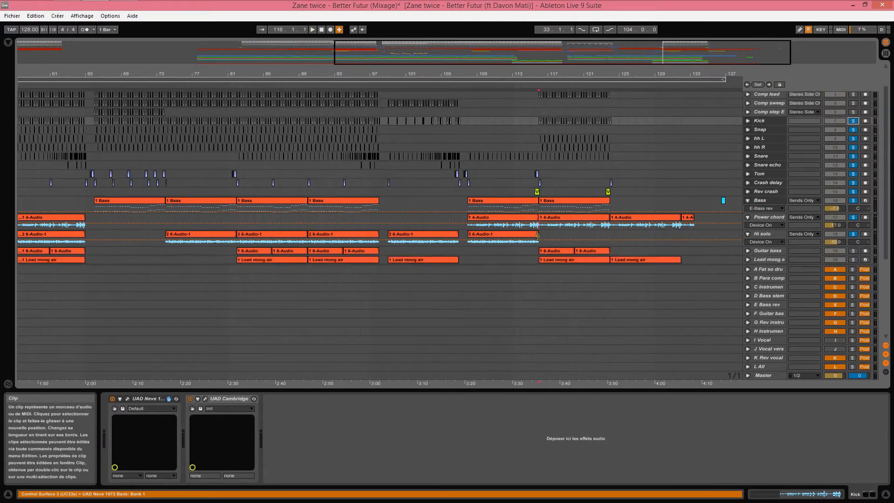
key(space)
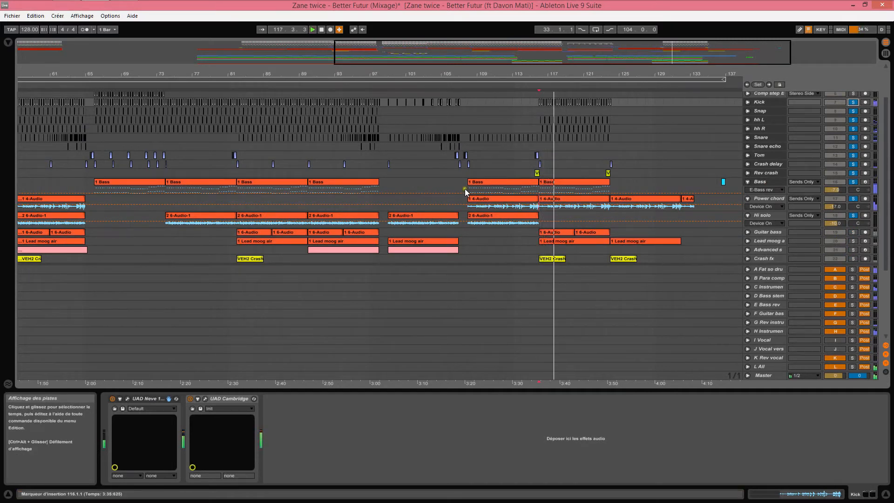
- Play the soloed tracks from the passage starting at 49.1.1
mouse_move(120, 73)
mouse_down()
mouse_move(145, 62)
mouse_move(125, 72)
mouse_up()
click(142, 186)
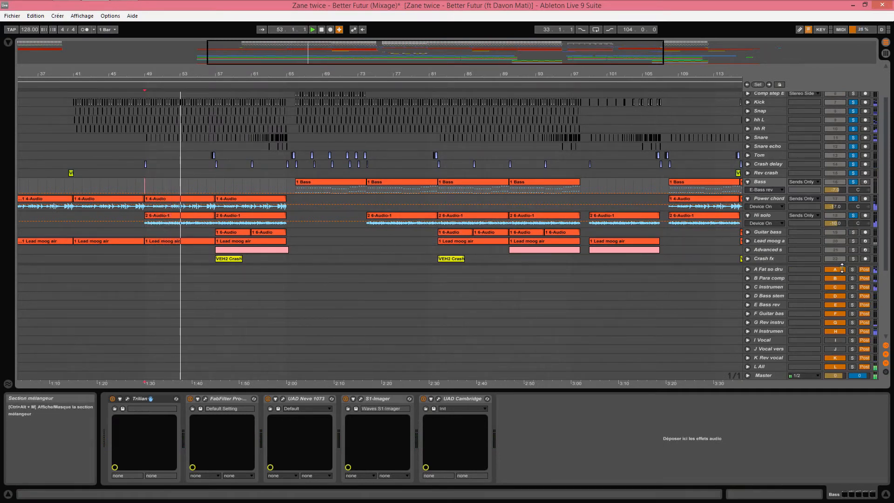
- Move the PAZ Analyzer from Hi solo to Guitar bass, unfold the Guitar bass track, and close the analyzer window
click(763, 215)
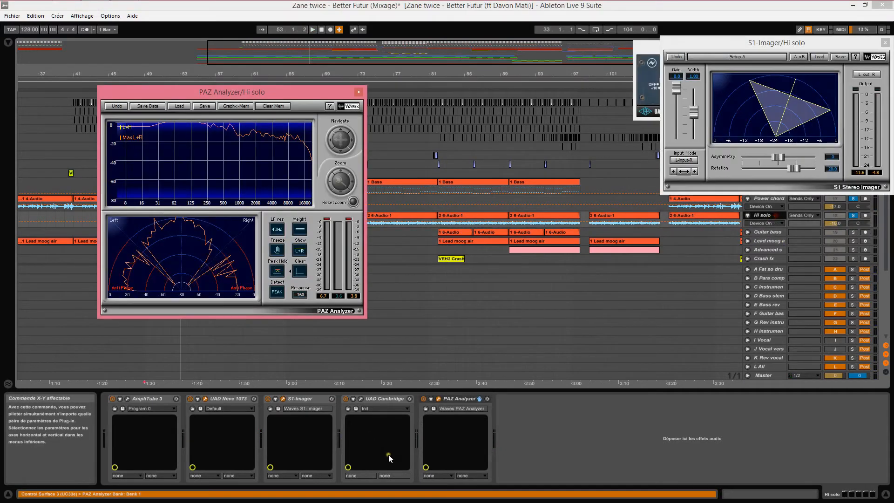
click(461, 398)
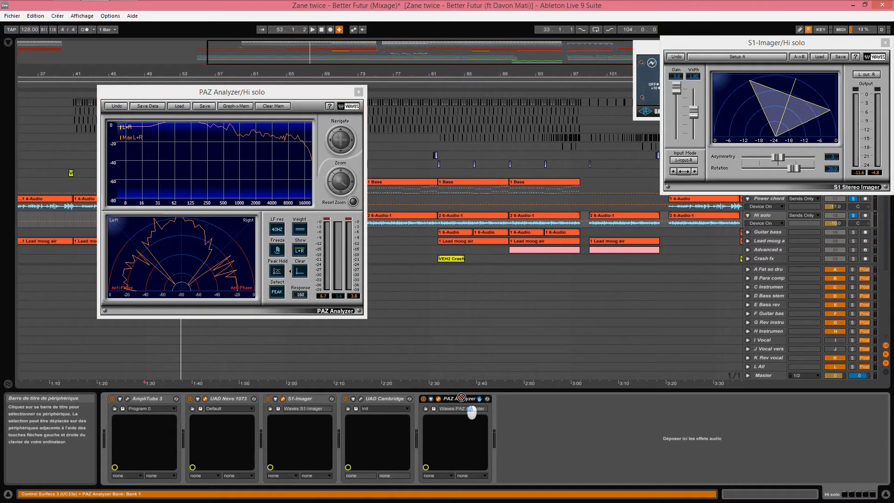
click(523, 231)
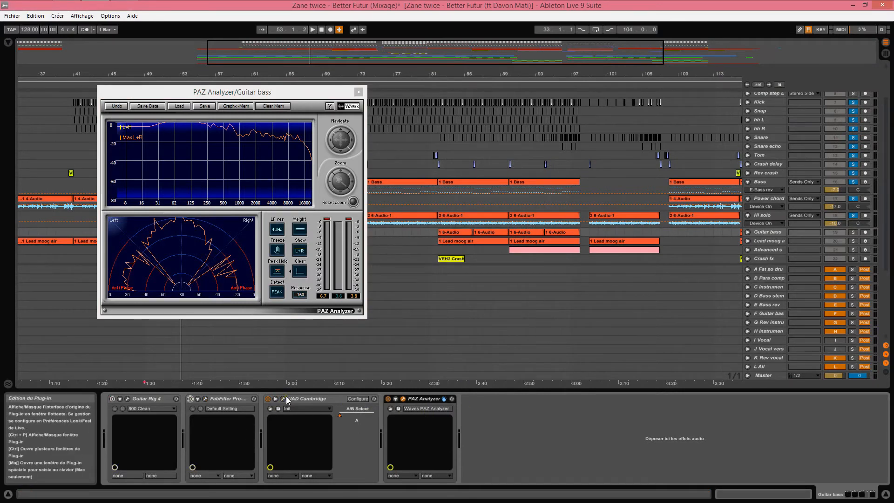
click(747, 231)
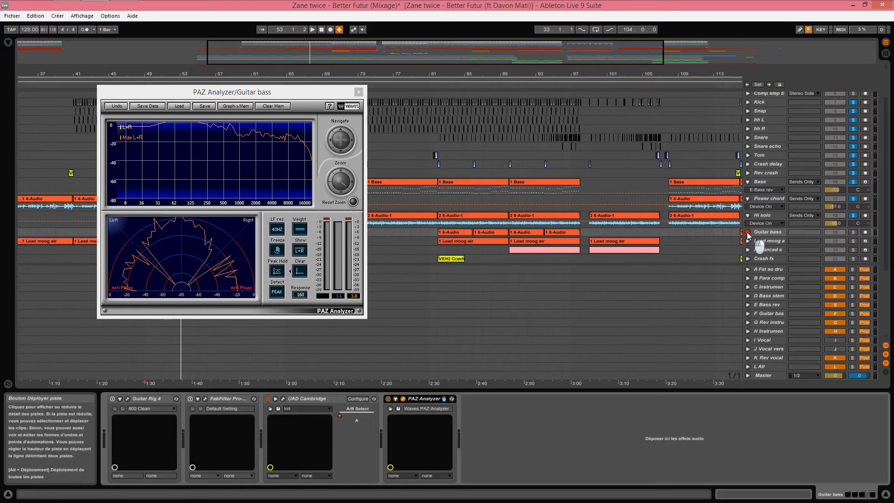
drag(483, 77, 481, 75)
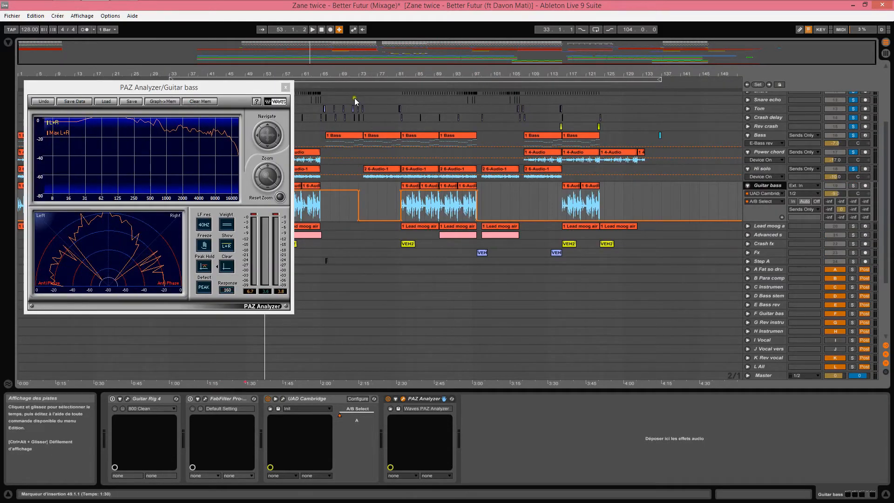
drag(357, 73, 358, 73)
click(285, 87)
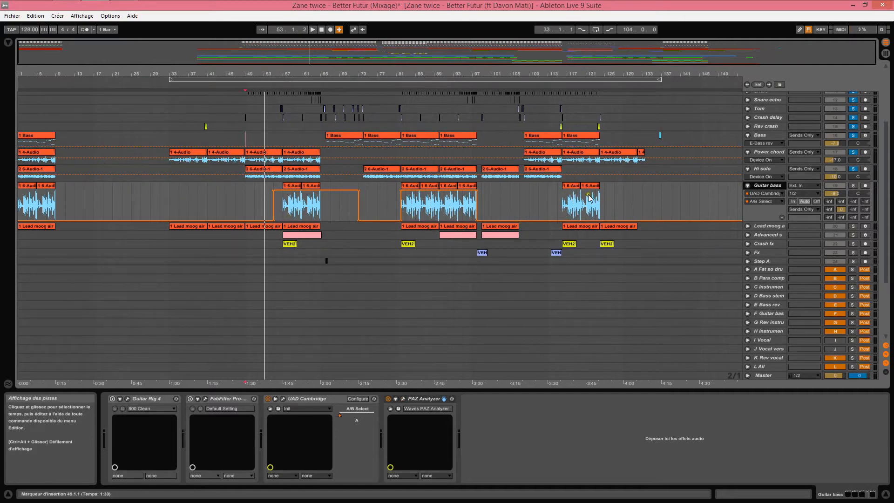
- Solo Guitar bass and play it from 116.1.1 and 82.1.1 to compare the A and B settings of its UAD Cambridge equaliser
click(559, 206)
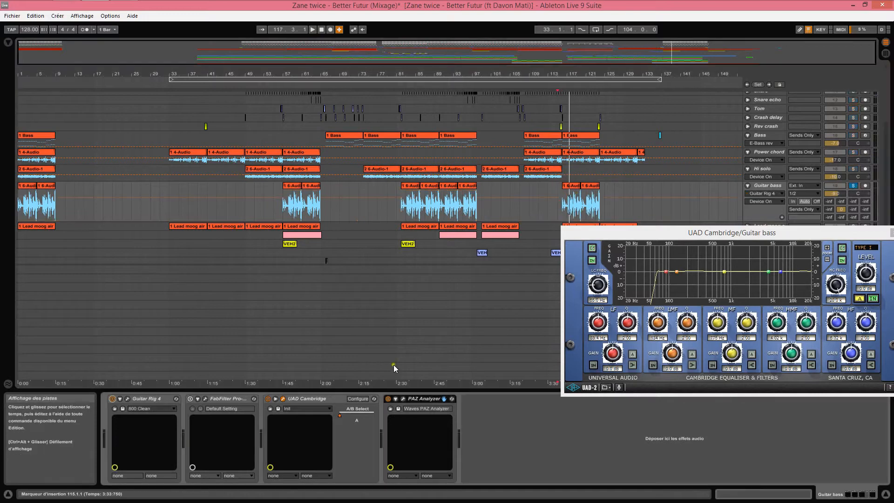
click(556, 210)
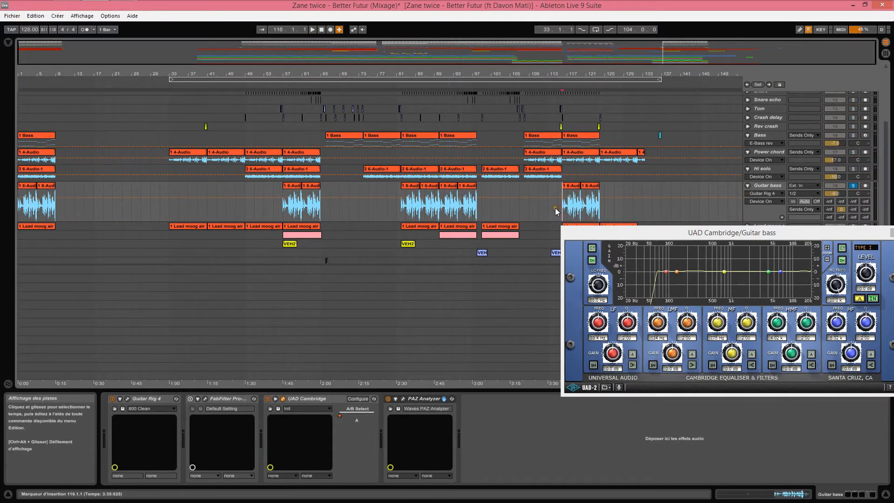
key(space)
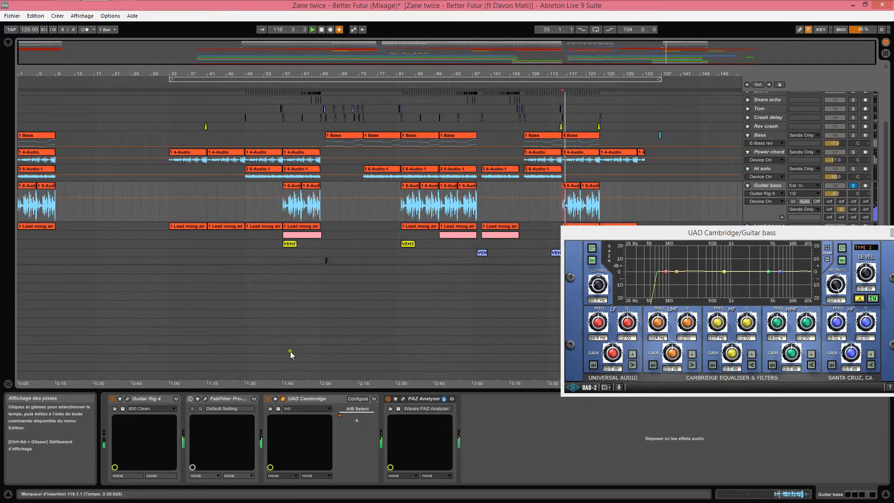
click(402, 206)
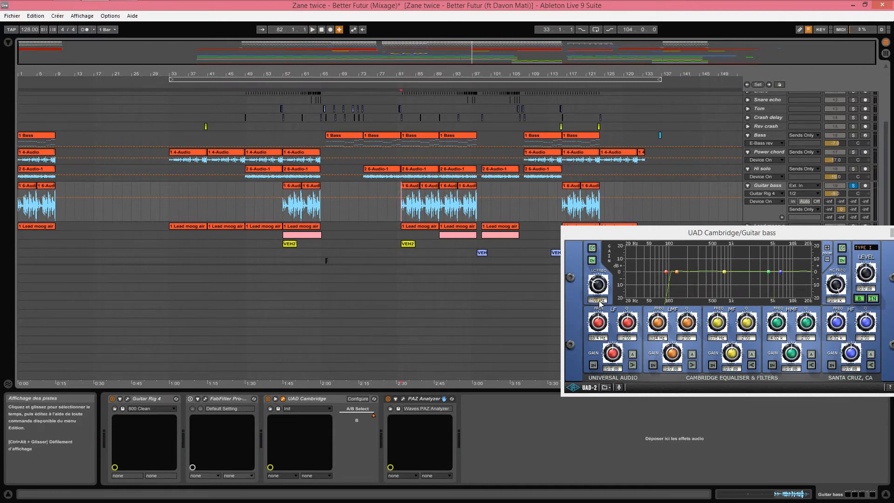
key(space)
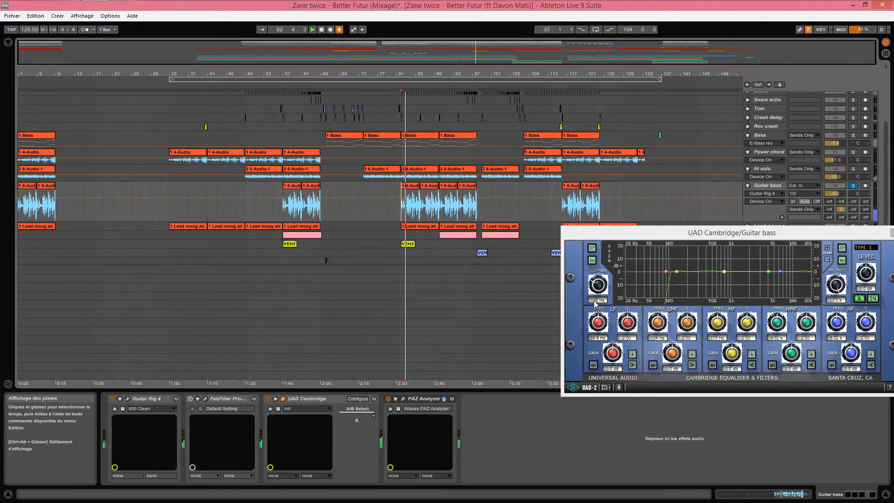
click(562, 212)
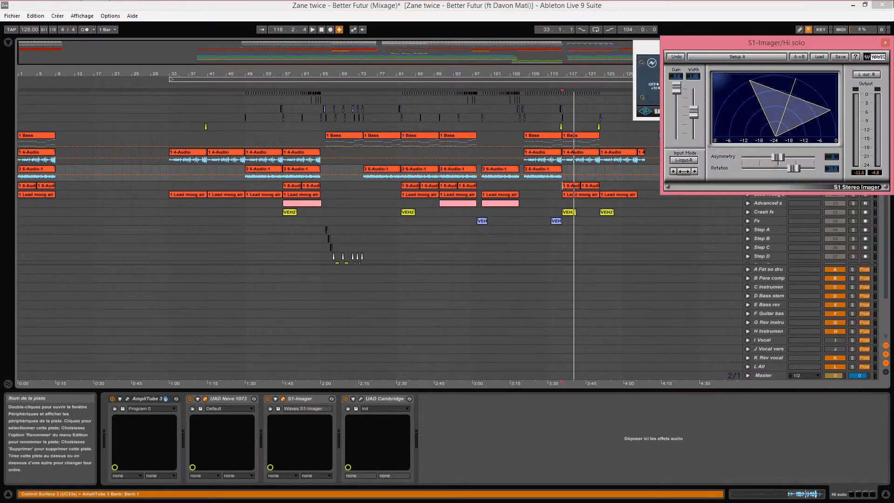
- Close the Hi solo plug-in windows and solo all tracks from Kick to Hi solo alongside Guitar bass
click(885, 43)
click(884, 47)
scroll(792, 145, up, 1)
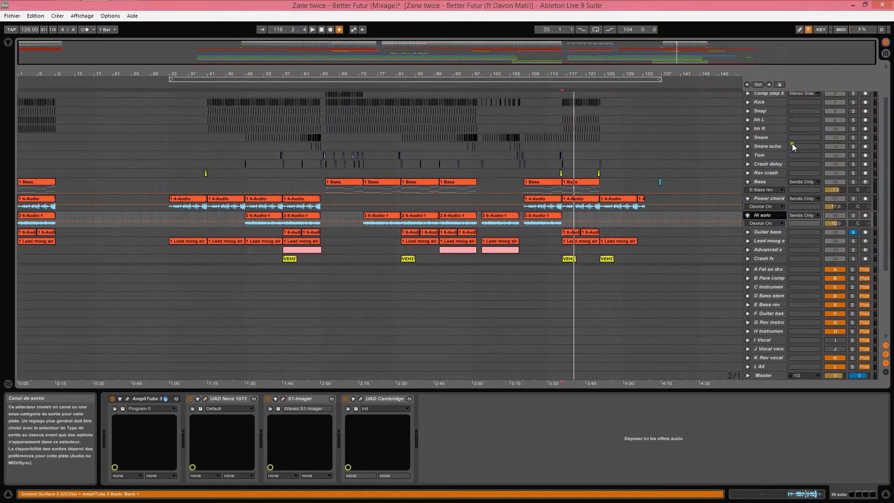
scroll(792, 143, up, 2)
shift+click(764, 129)
click(851, 131)
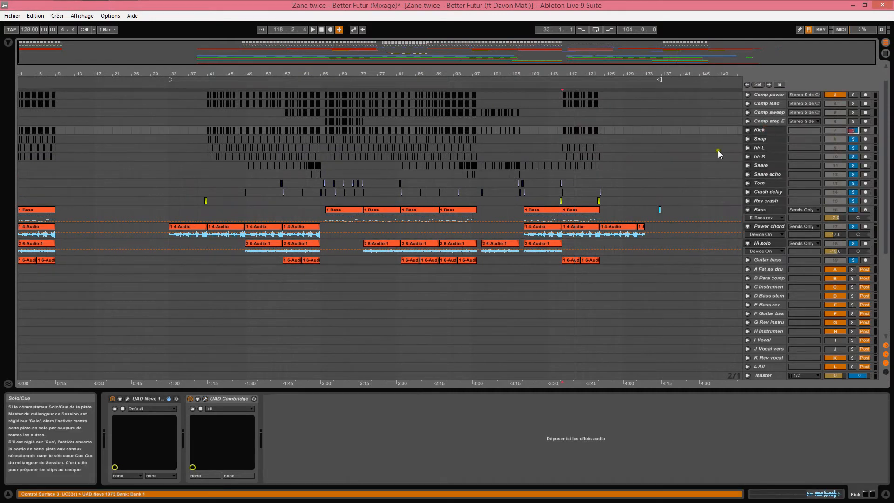
- Play the soloed drums, Bass and guitar tracks together from 116.1.1
scroll(718, 154, down, 5)
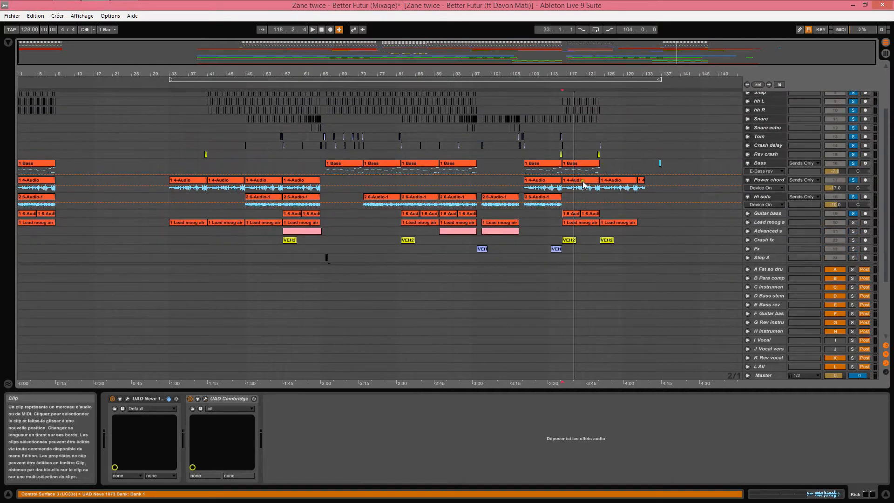
click(571, 204)
key(space)
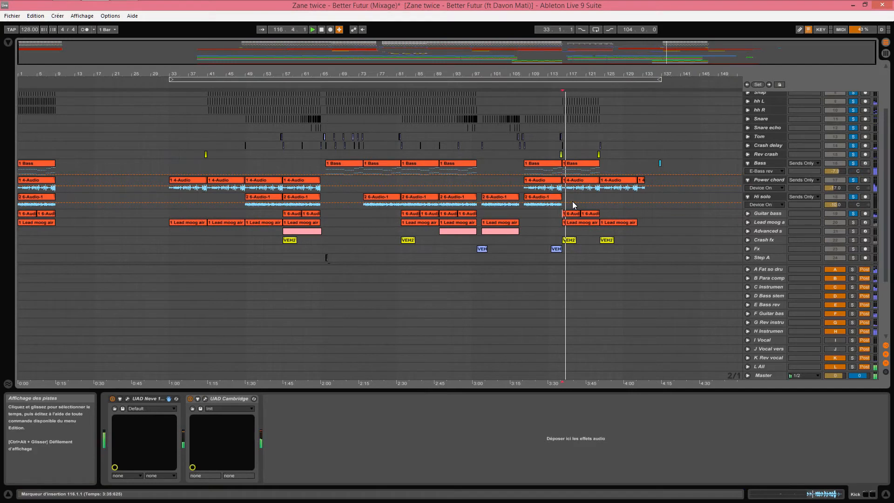
- Move the PAZ Analyzer from Guitar bass to the Lead moog air track and show its window
click(764, 215)
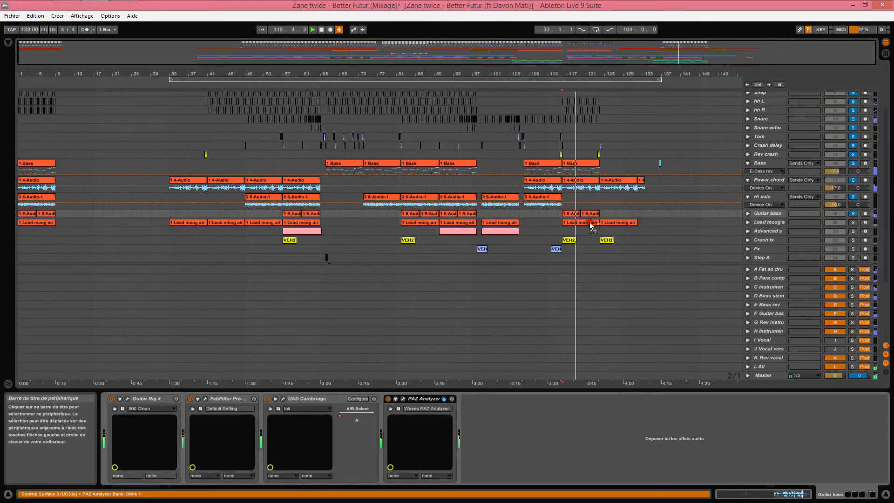
click(579, 231)
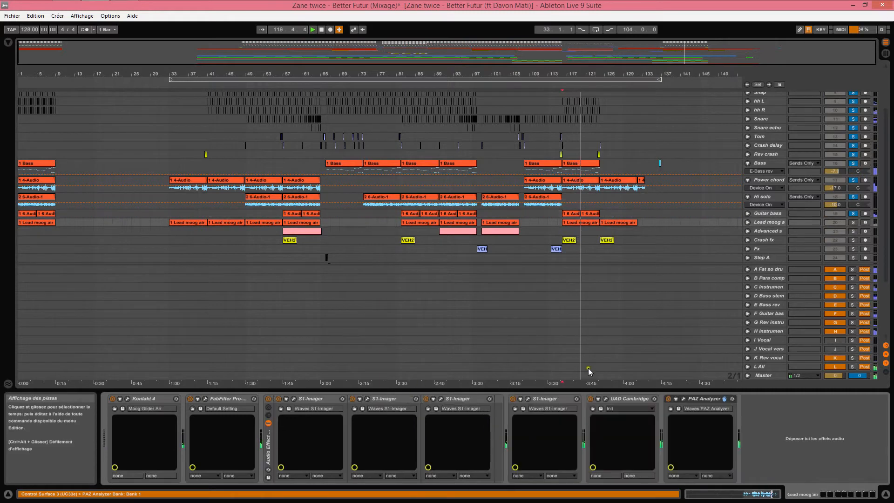
click(682, 400)
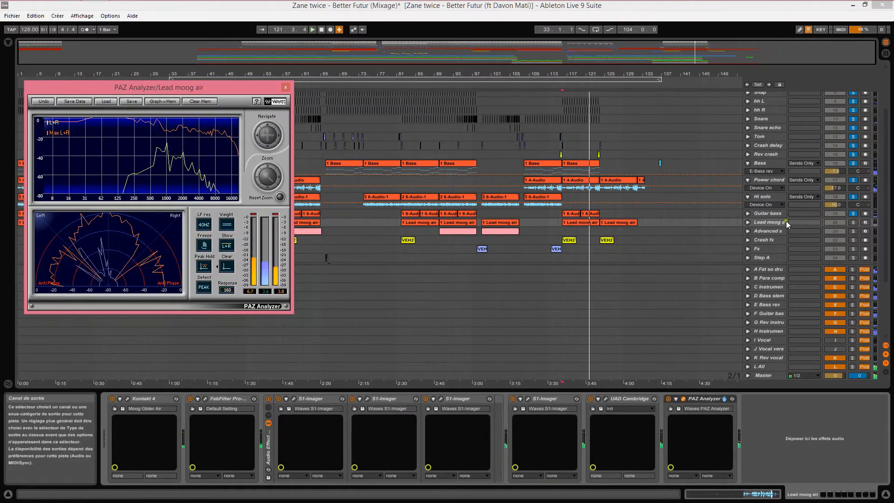
- Show the UAD Cambridge equaliser of Lead moog air beside the analyzer, solo the track, and play from 116.1.1
click(769, 222)
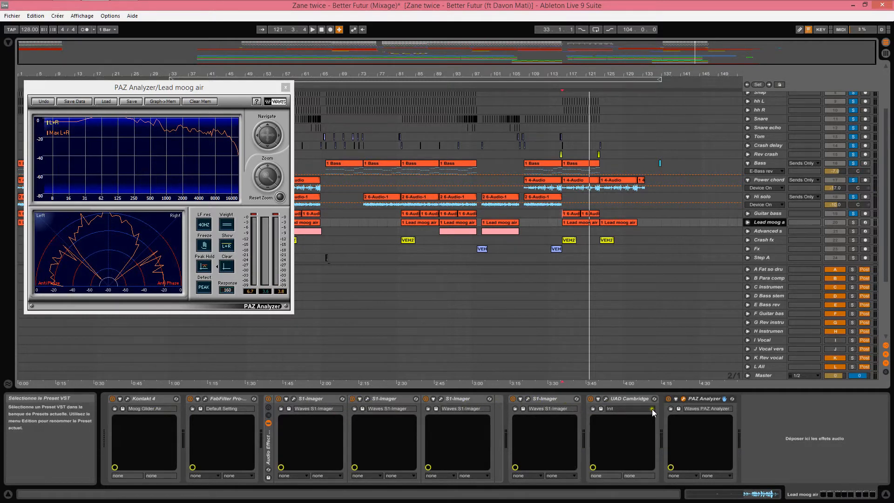
click(607, 398)
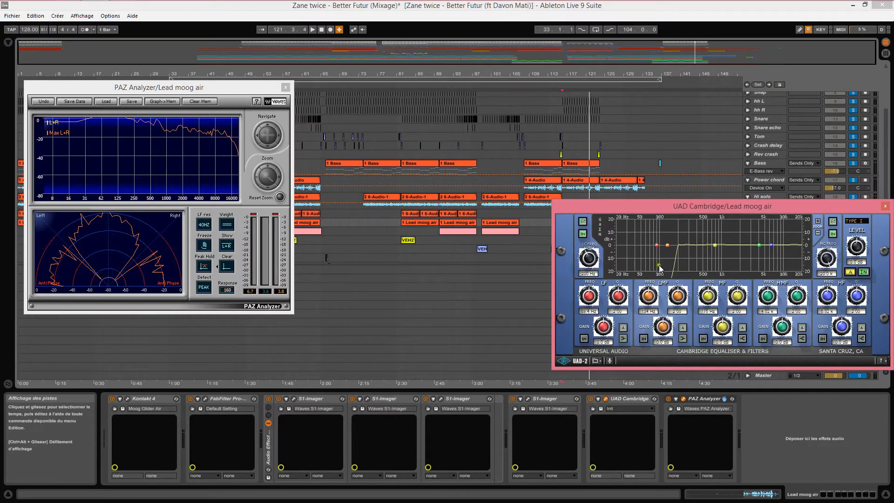
drag(864, 207, 836, 282)
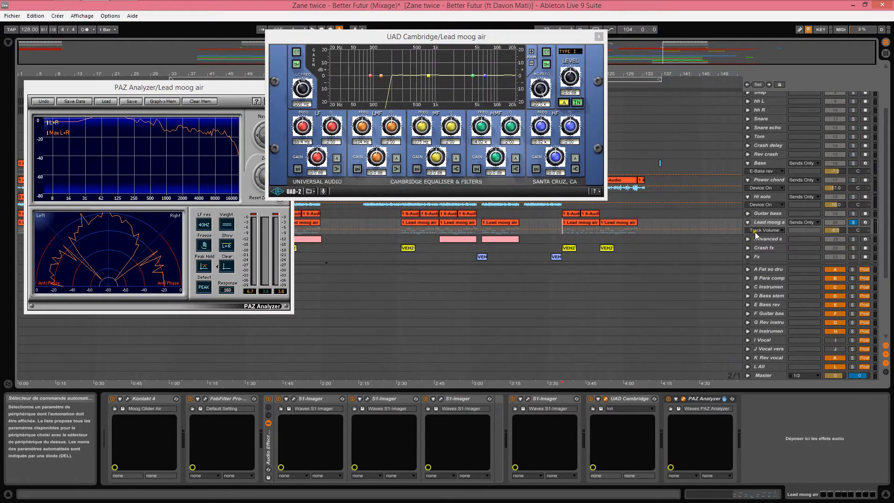
click(757, 222)
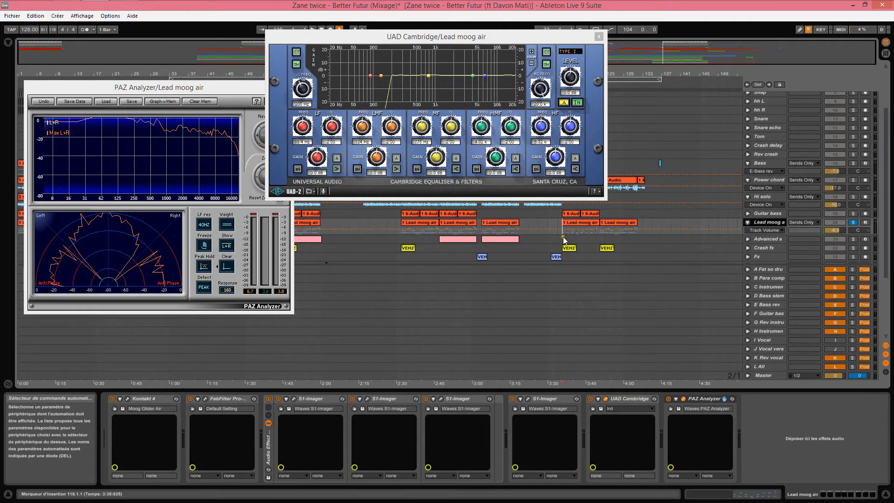
key(space)
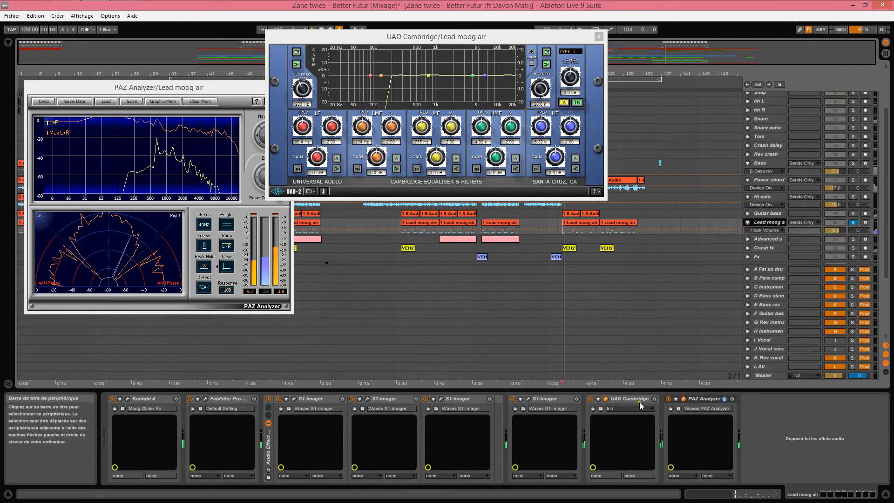
- Bypass UAD Cambridge on Lead moog air, freeze the PAZ Analyzer graph, and place its marker at 244 Hz and -48.0 dB
click(591, 399)
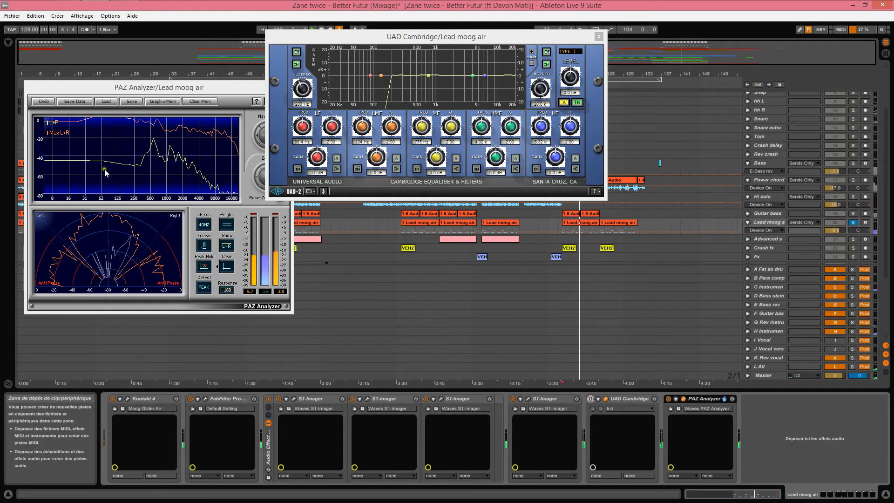
click(117, 160)
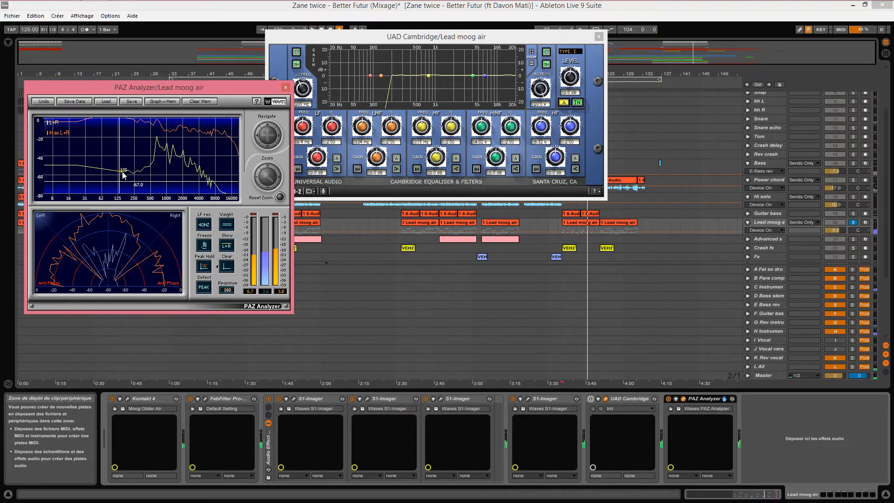
click(206, 250)
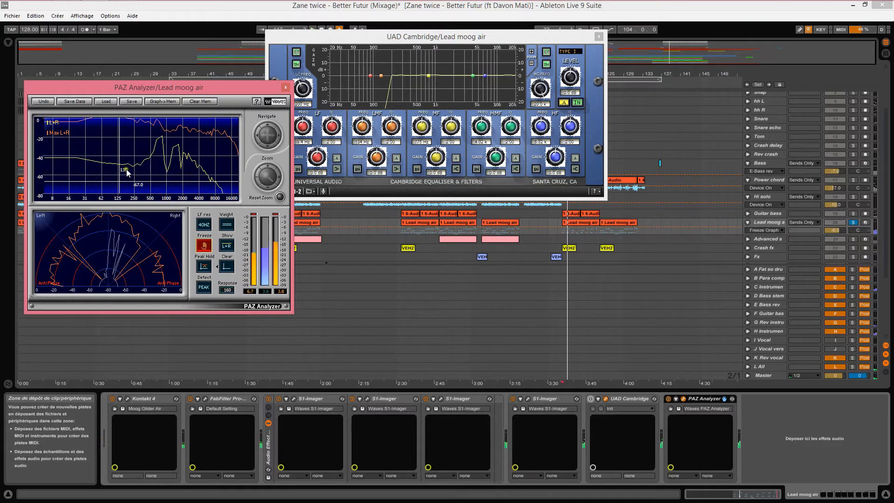
mouse_move(118, 156)
mouse_down()
mouse_move(132, 171)
mouse_move(125, 162)
mouse_move(47, 160)
mouse_move(124, 164)
mouse_up()
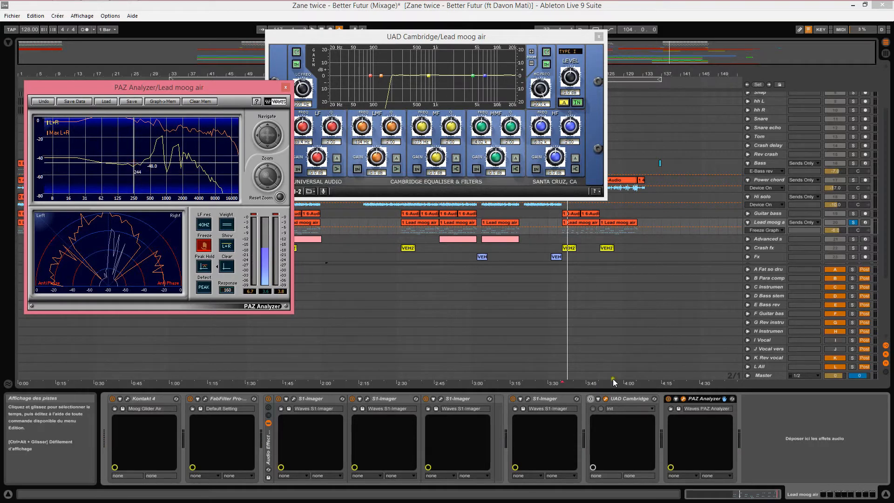
- Re-enable UAD Cambridge, unfreeze the PAZ Analyzer, and toggle the equaliser's bypass to compare the low frequencies
click(591, 399)
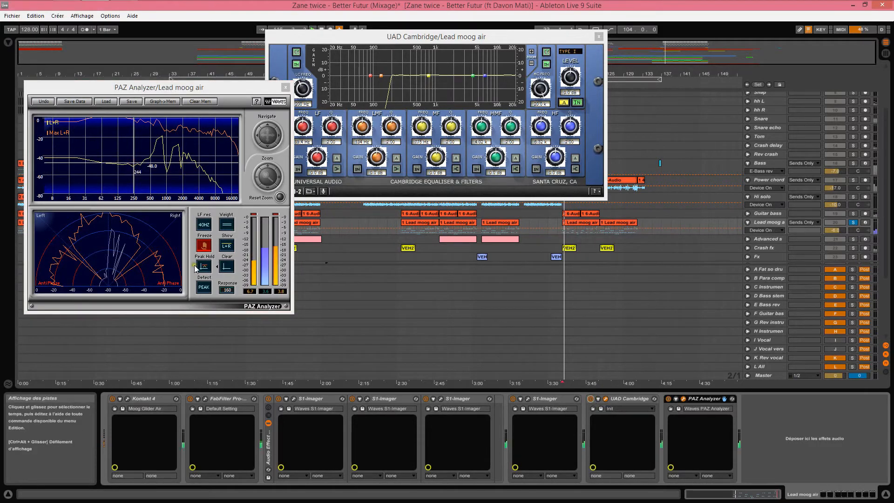
click(204, 245)
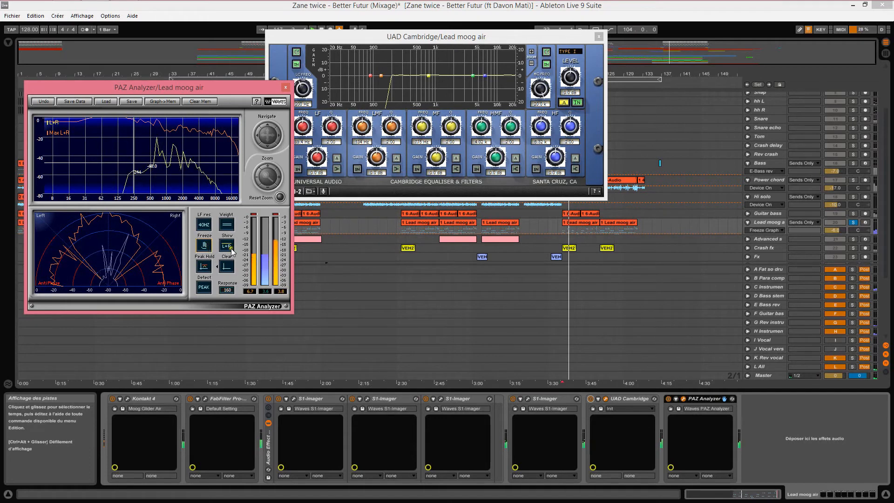
click(591, 398)
click(591, 399)
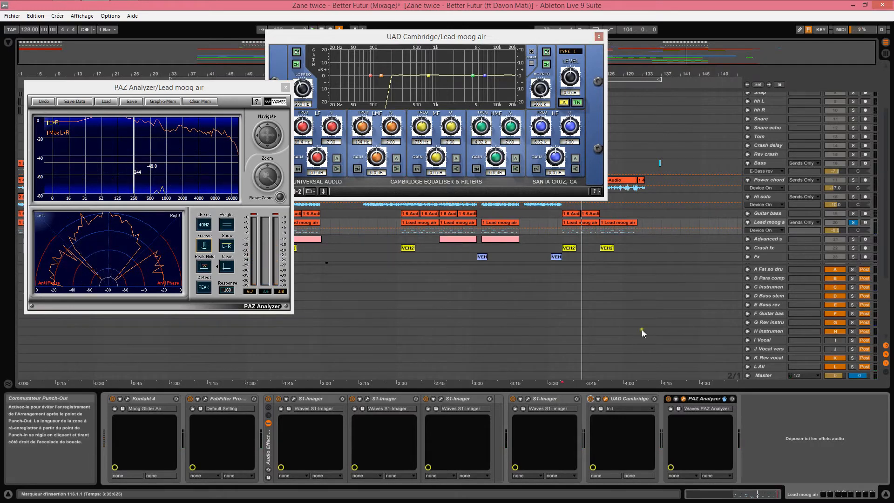
- Place the insert marker back at 116.1.1 and close the UAD Cambridge window of Lead moog air
click(619, 398)
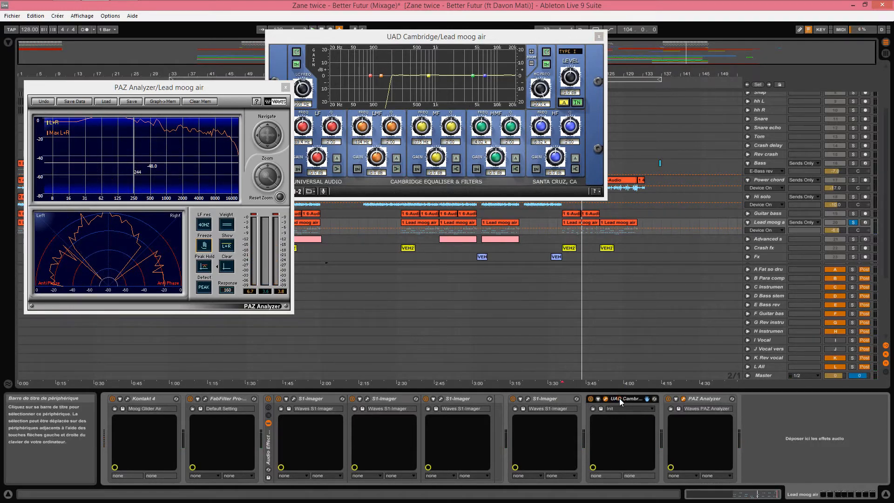
click(561, 236)
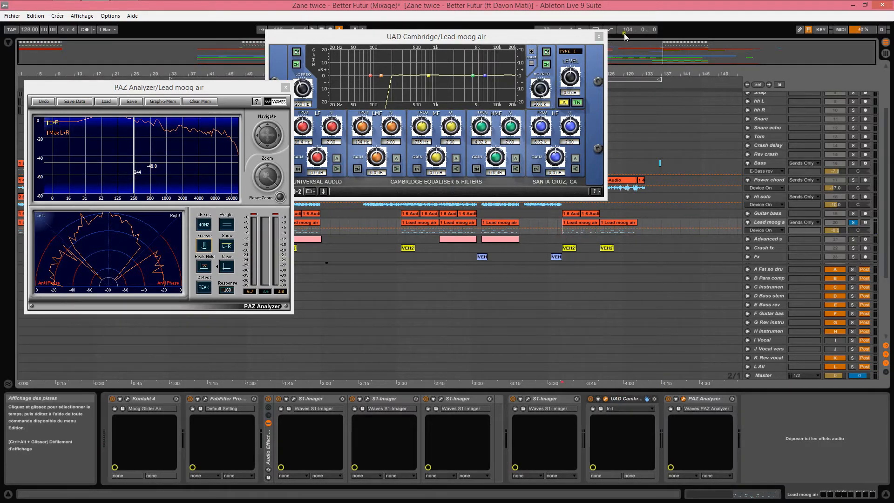
click(599, 38)
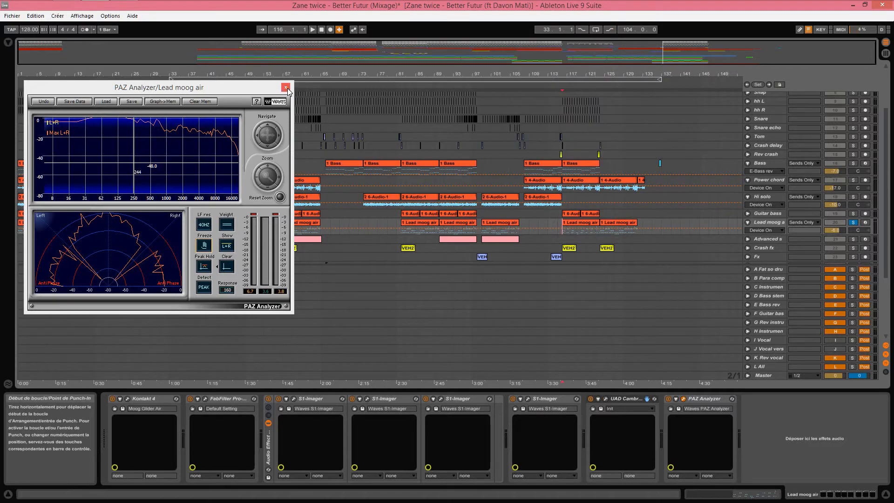
- Bypass the Audio Effect Rack and the following S1-Imager on Lead moog air, reopen the PAZ Analyzer, and play from 116.1.1
click(286, 87)
scroll(553, 263, down, 3)
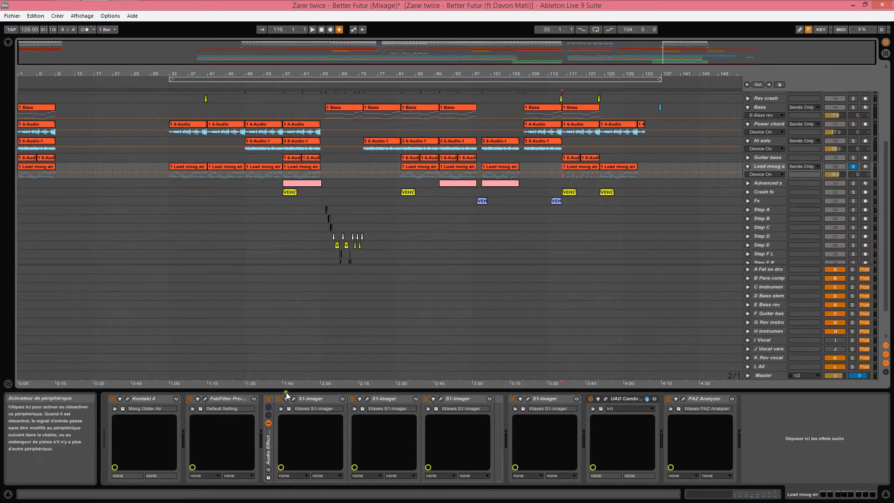
click(268, 398)
click(513, 398)
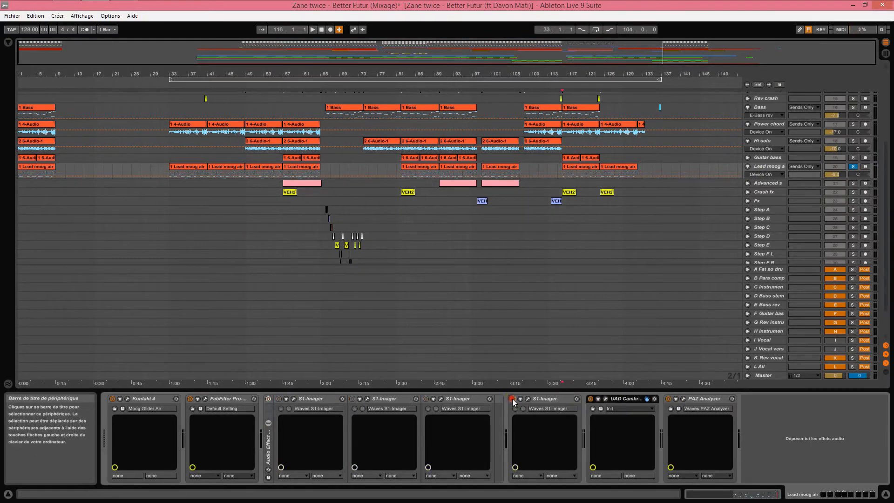
click(683, 398)
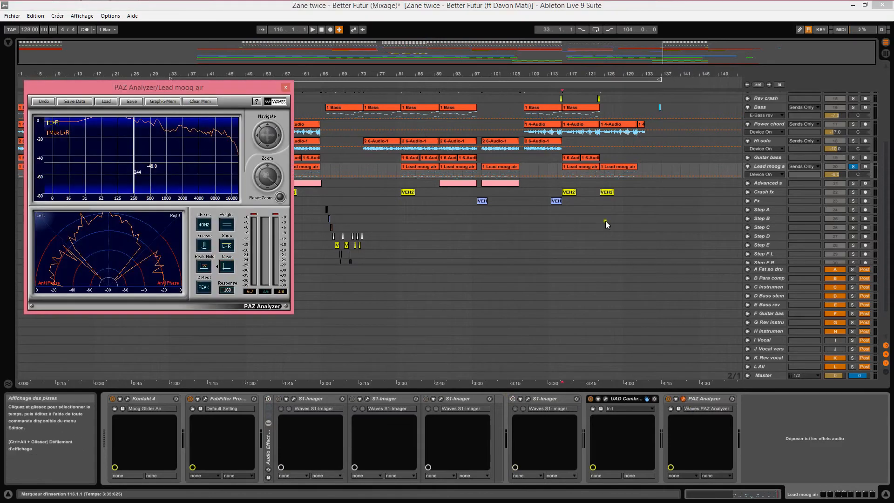
click(560, 171)
key(space)
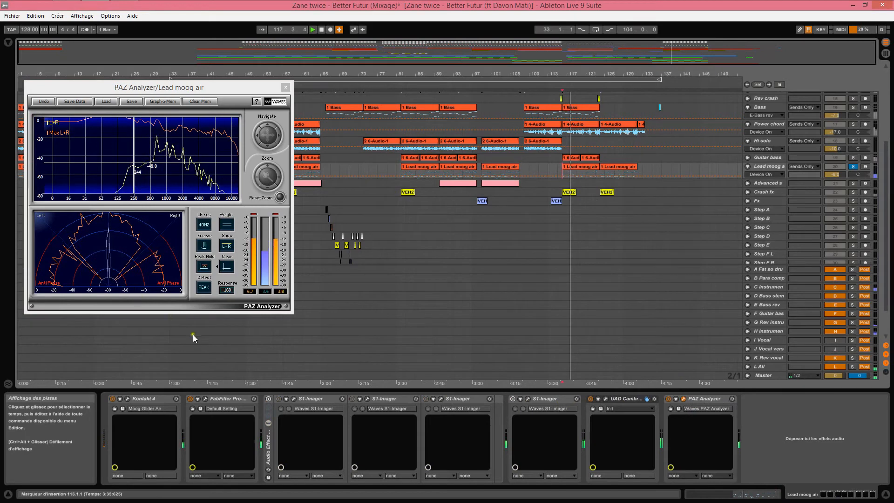
- Clear the PAZ Analyzer's peak graph and toggle the Audio Effect Rack and S1-Imager of Lead moog air to compare the stereo width
click(227, 266)
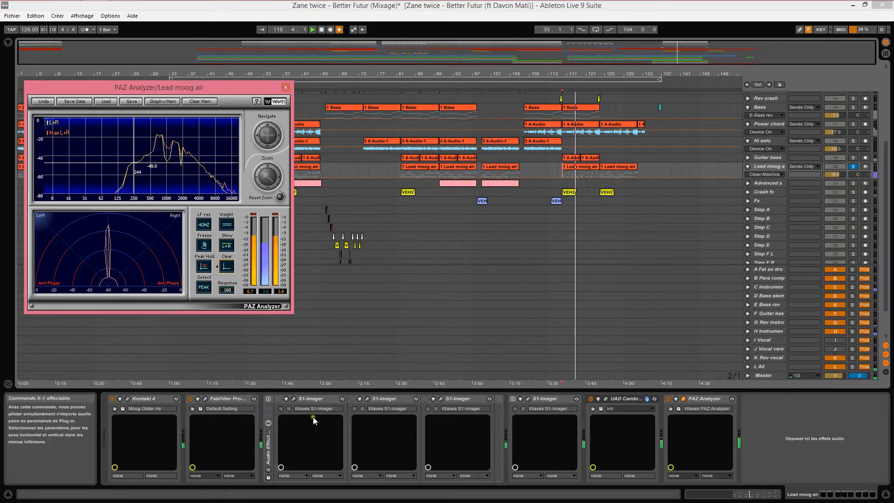
click(268, 401)
click(512, 400)
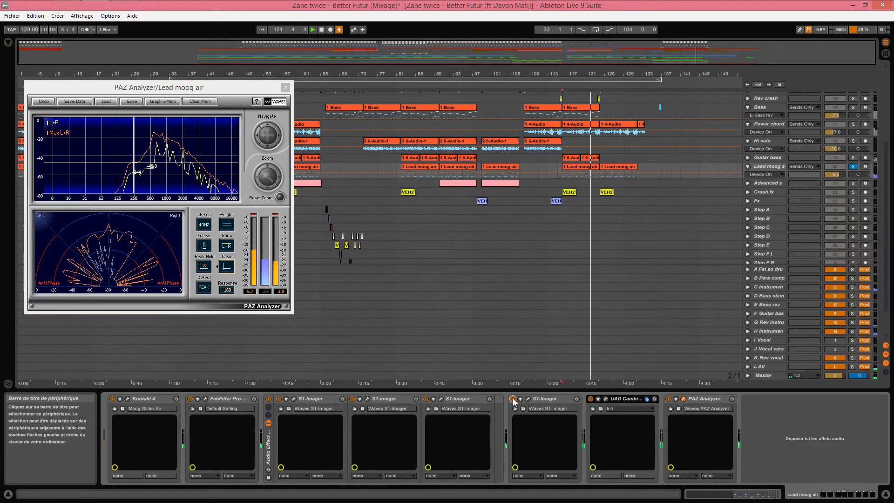
click(268, 398)
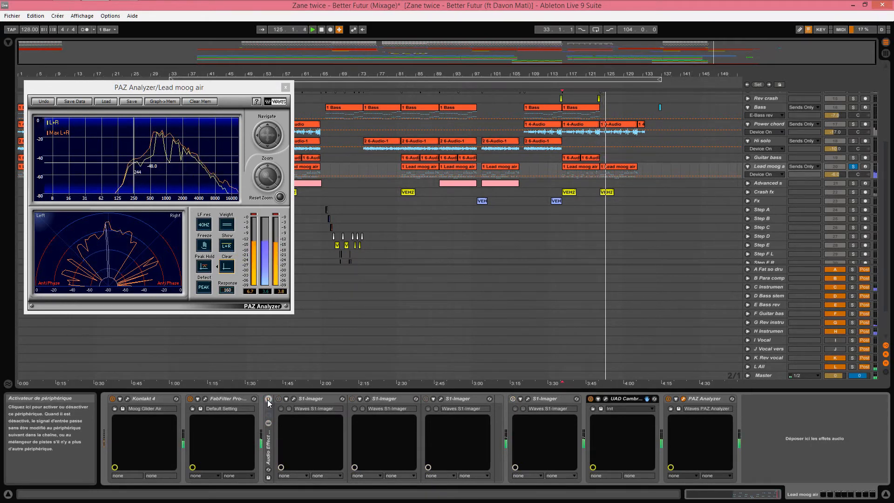
click(268, 399)
click(514, 399)
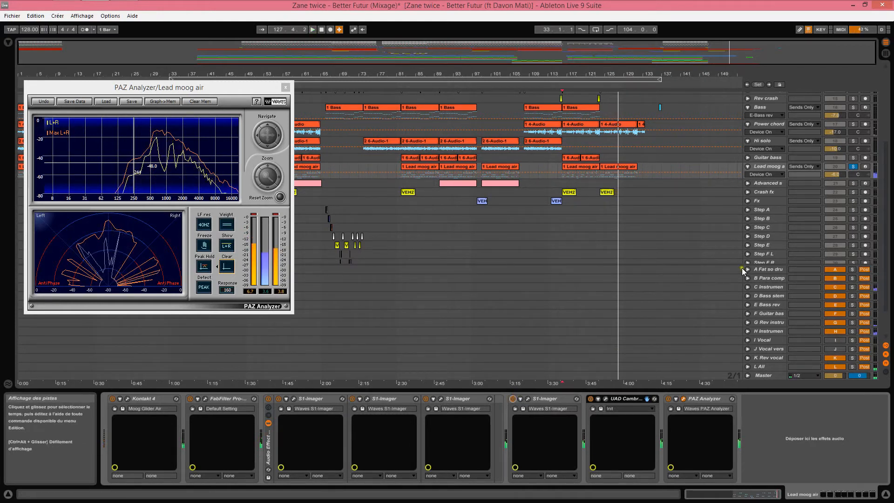
- Unfold Advanced sweep, display its S1-Imager Width automation, and show the S1-Imager window beside the PAZ Analyzer
click(535, 181)
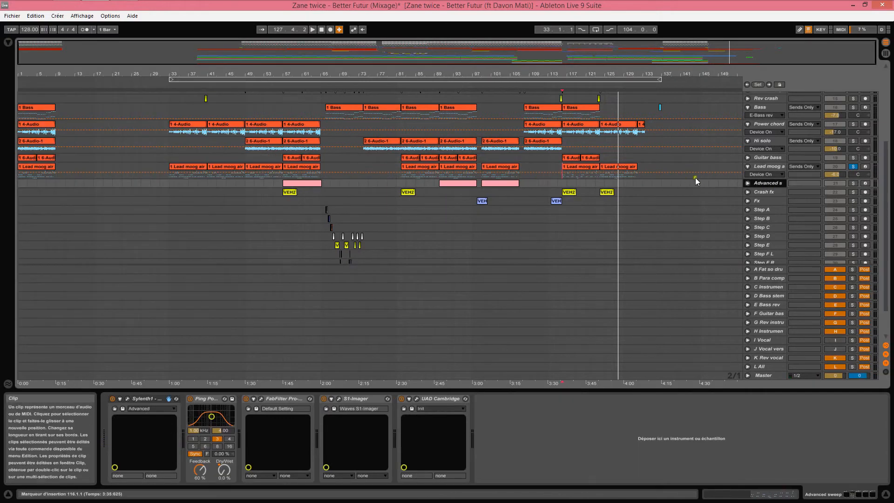
click(747, 183)
click(747, 183)
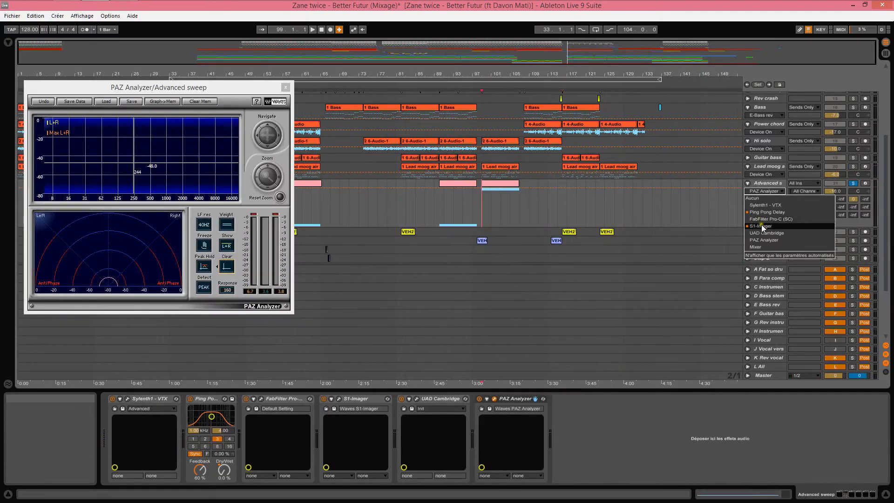
click(758, 223)
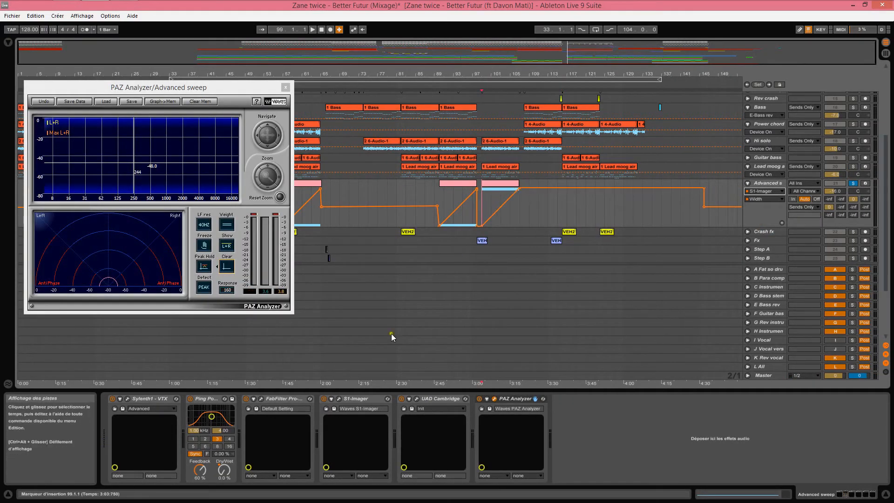
click(338, 398)
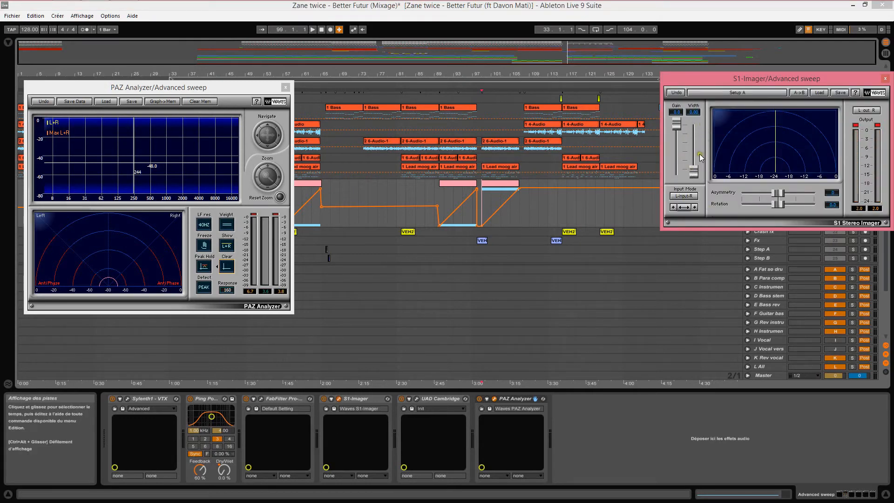
- Show the UAD Cambridge equaliser of Advanced sweep and play the soloed track from 99.1.1 to examine its widening
click(416, 399)
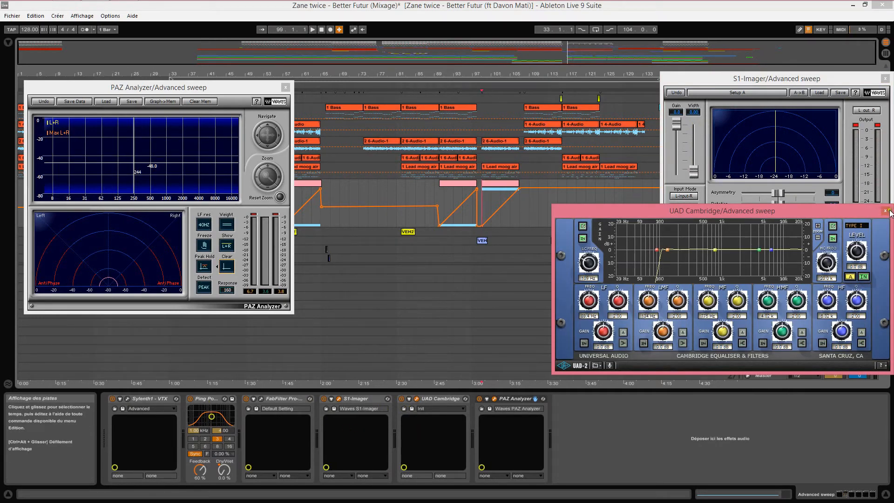
key(space)
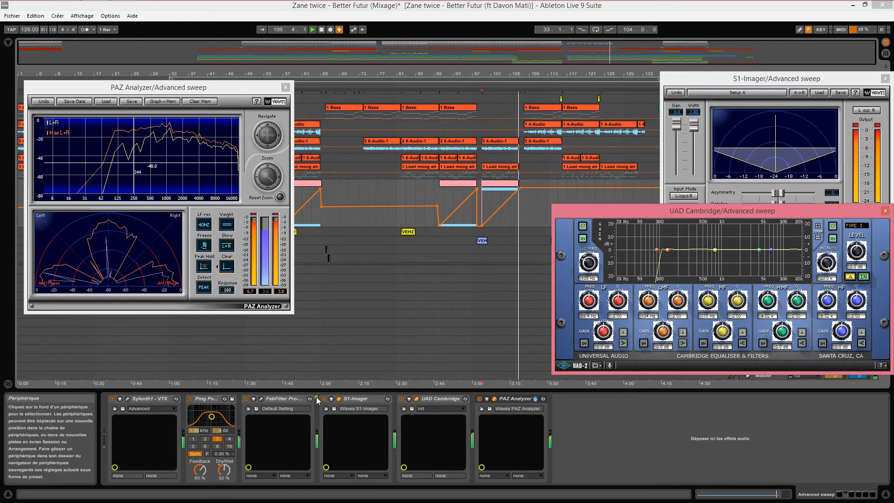
key(space)
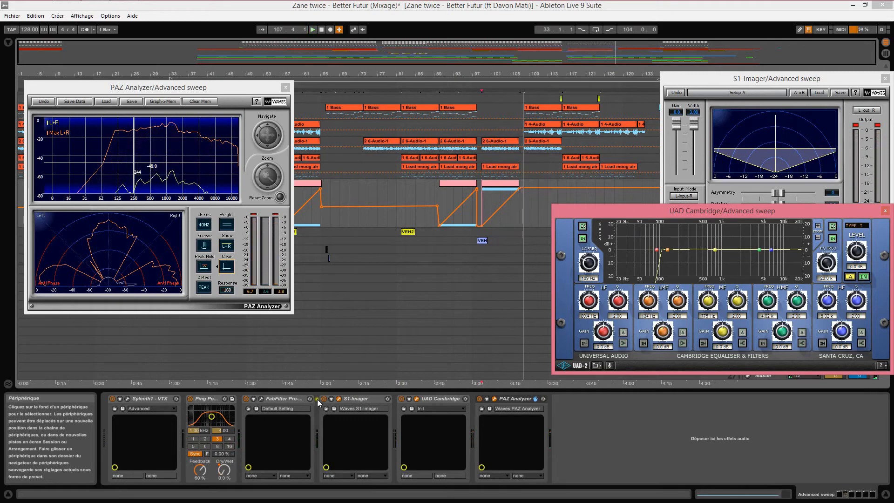
- Solo Crash fx and show its S1-Imager and UAD Cambridge settings
click(810, 153)
click(852, 154)
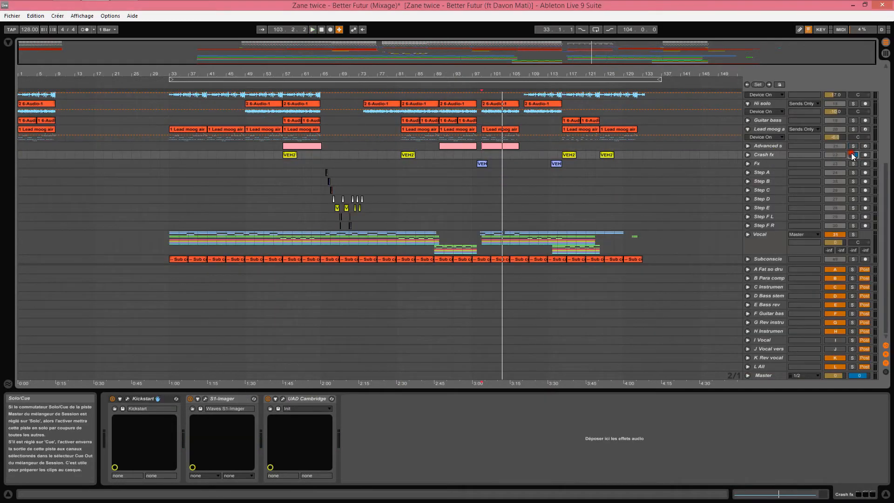
click(764, 163)
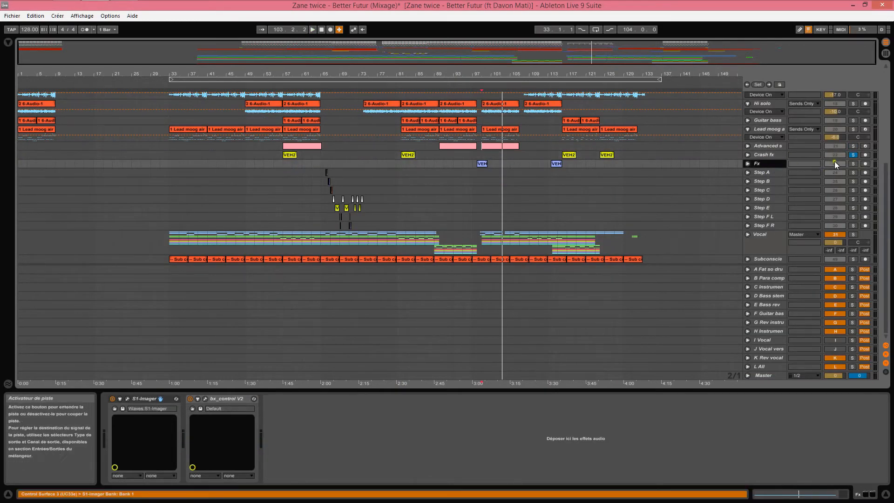
click(204, 398)
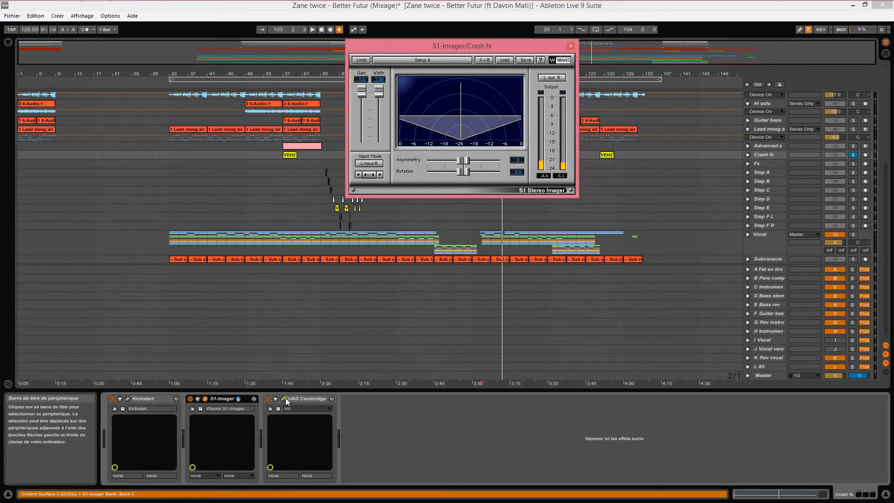
click(283, 399)
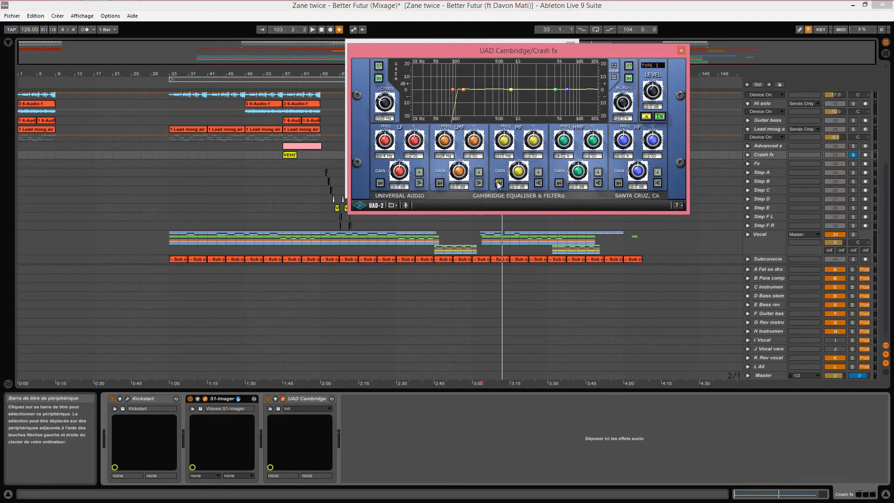
- Show the bx_control V2 window of Fx over the arrangement, solo the track, and play from 113.1.1
click(765, 163)
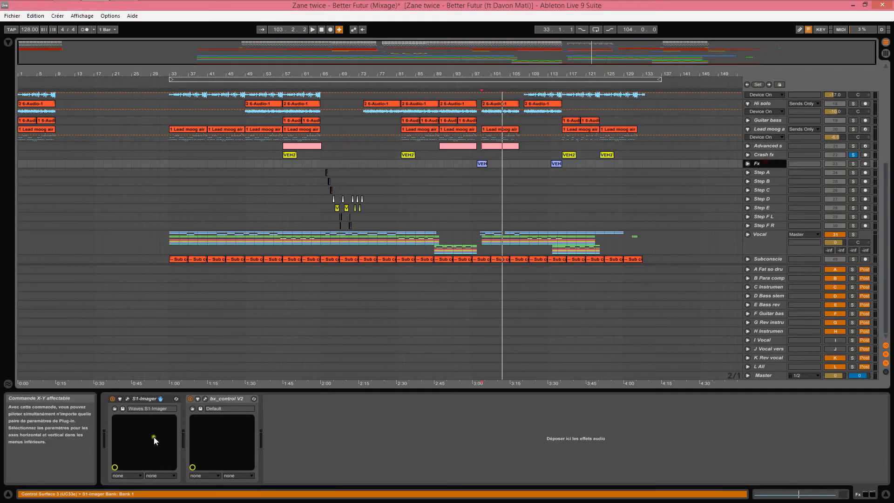
click(205, 399)
drag(820, 103, 384, 179)
click(852, 163)
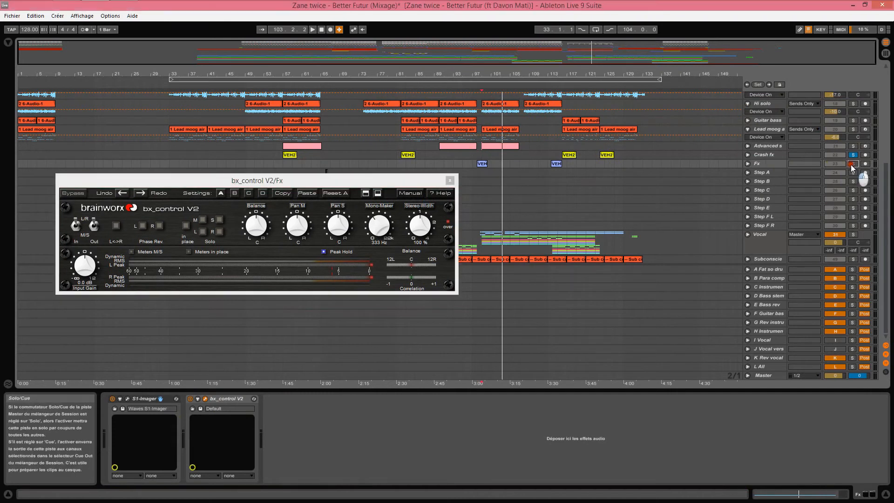
click(548, 164)
key(space)
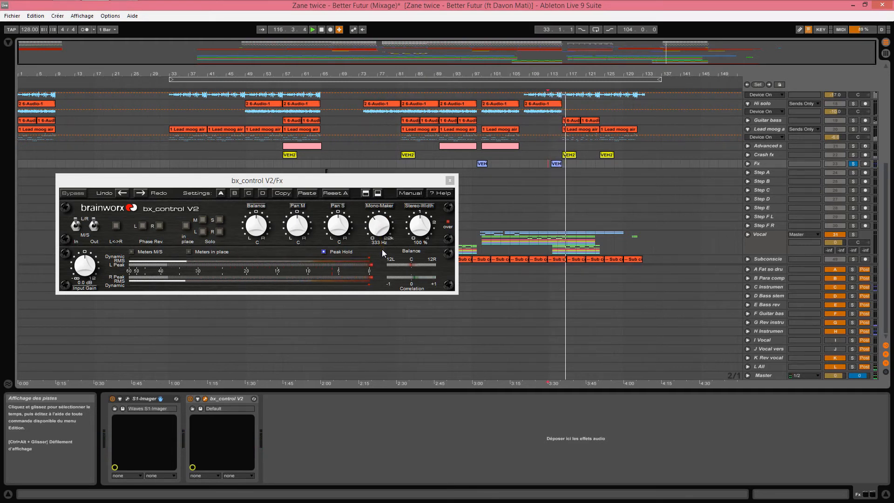
- Adjust the Mono-Maker frequency in bx_control V2 on Fx, replay from 113.1.1, and close the plug-in window
drag(378, 222, 389, 409)
key(space)
key(space)
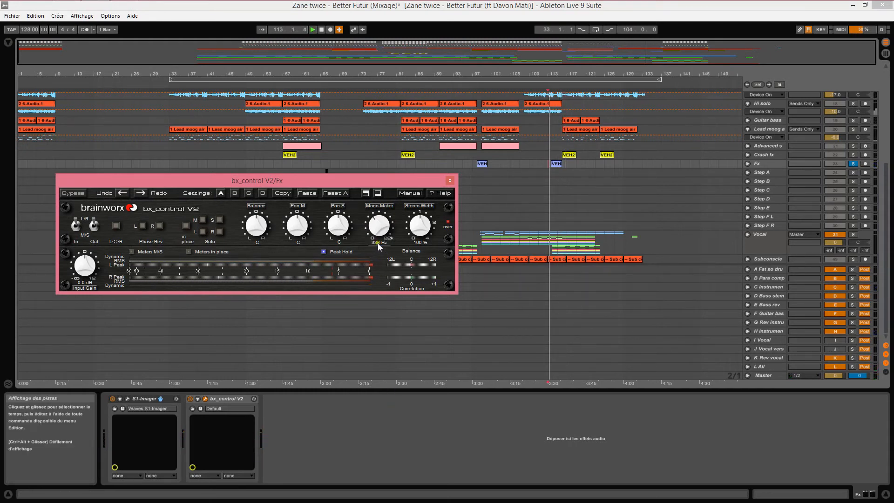
click(449, 181)
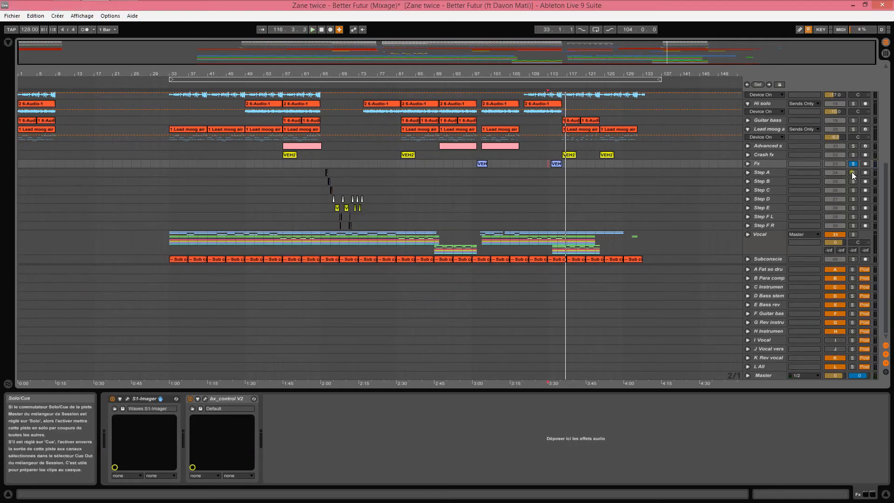
- Solo Step A to show its UAD Cambridge equaliser, and show the S1-Imager settings of Step B
click(852, 172)
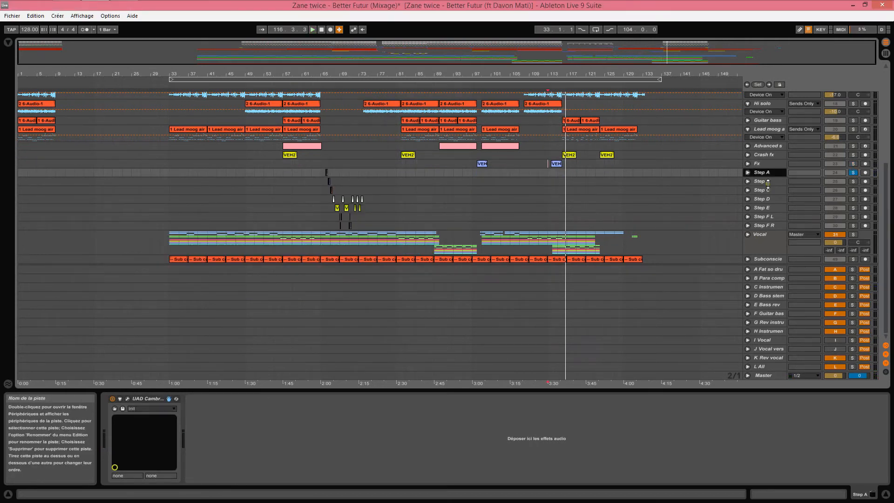
click(127, 398)
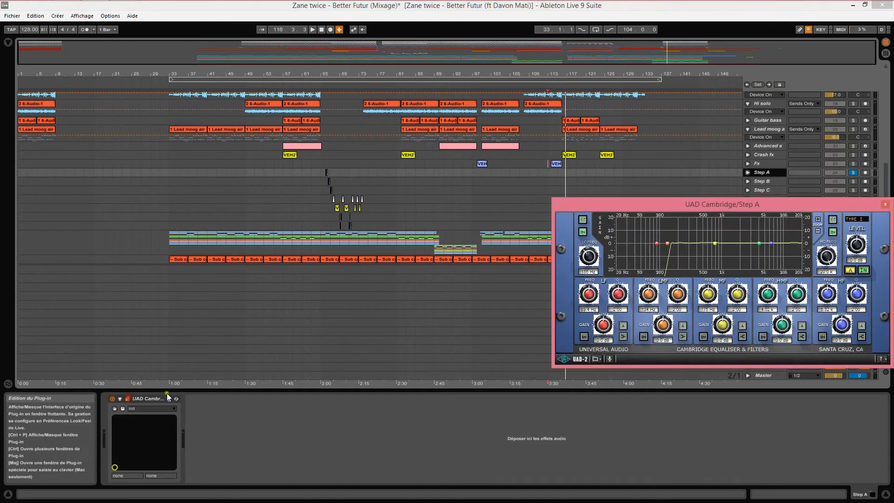
click(773, 181)
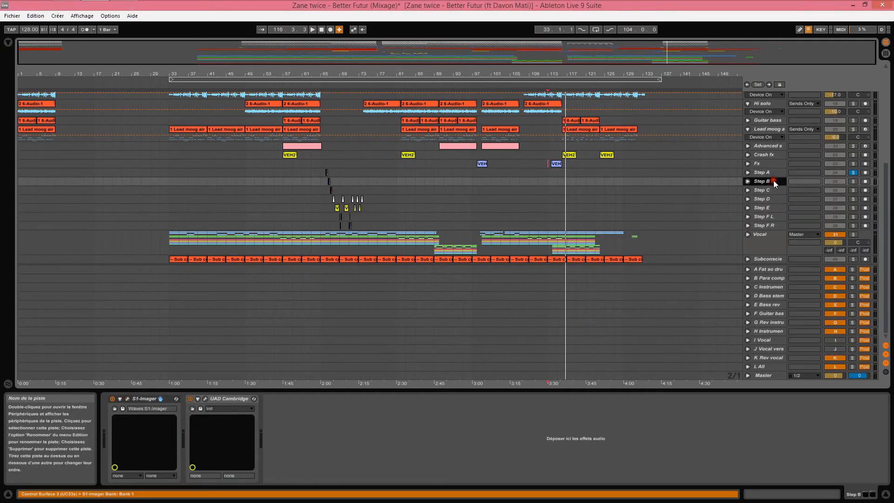
click(127, 399)
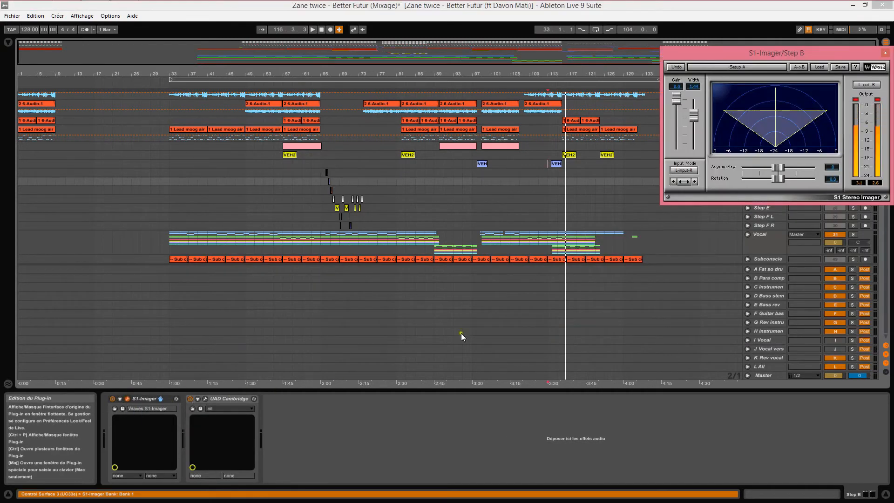
click(885, 52)
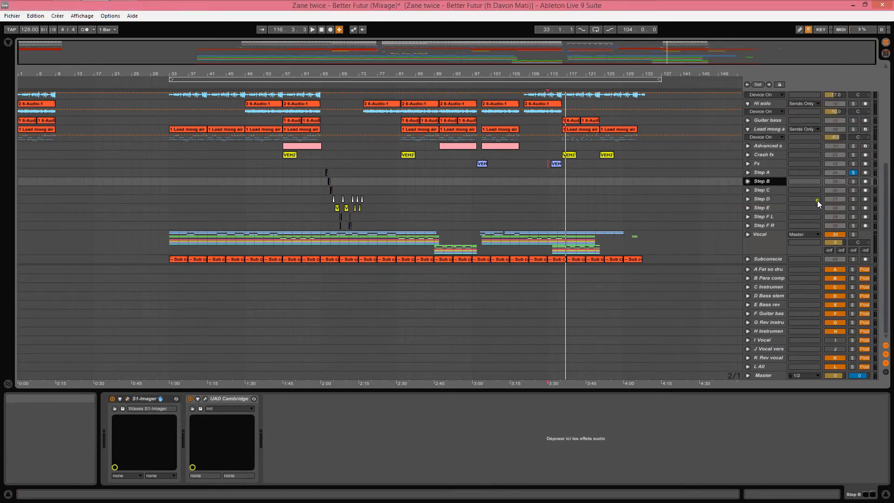
- Show the device chains of Step C, Step D, Step E, Step F L and Step F R one after another
click(771, 189)
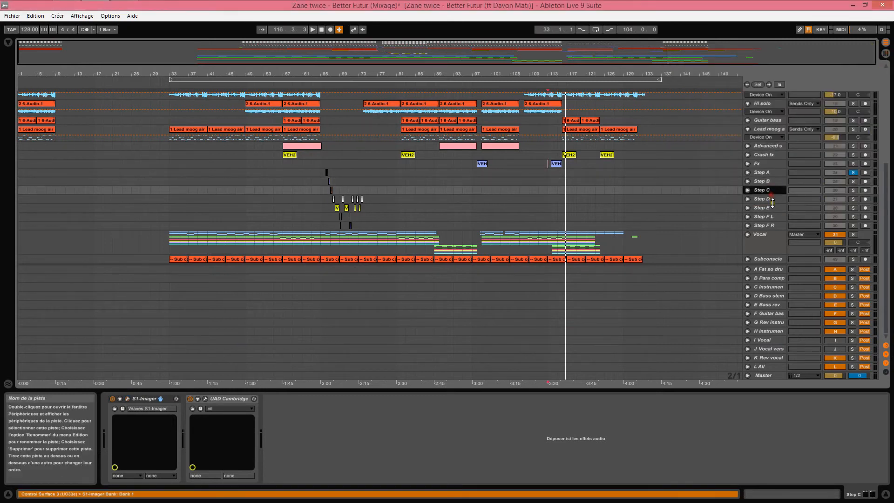
click(771, 199)
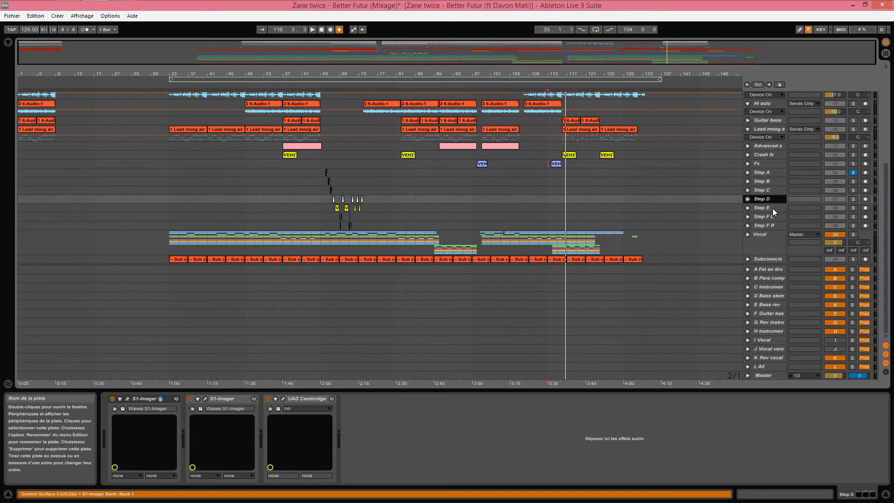
click(772, 208)
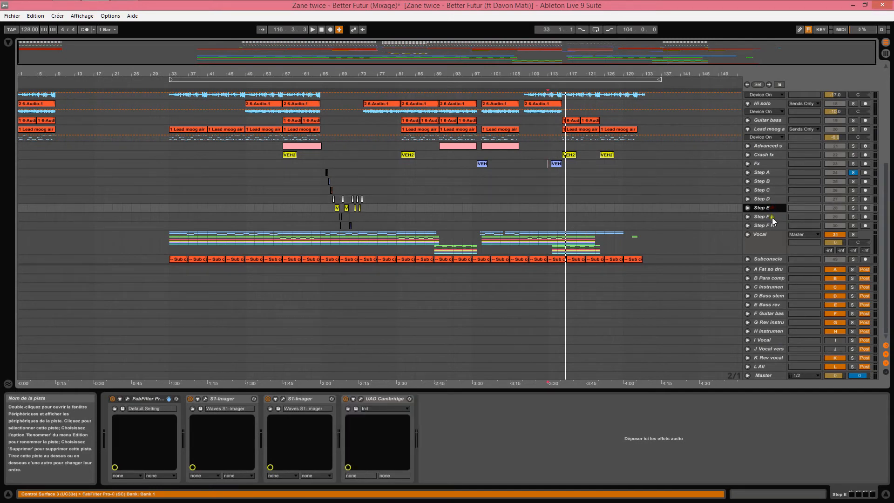
click(772, 217)
click(770, 225)
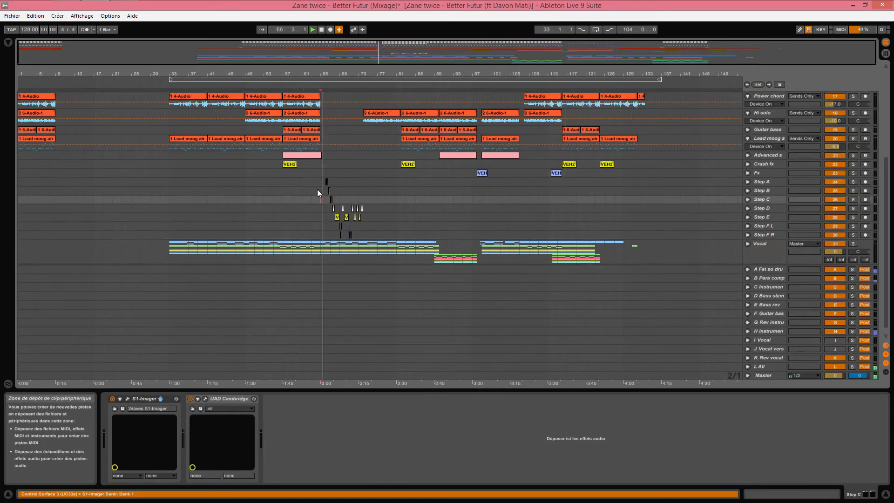
- Survey the instrument tracks in the arrangement and the session mixer's channels up to the vocals during playback
scroll(317, 189, up, 4)
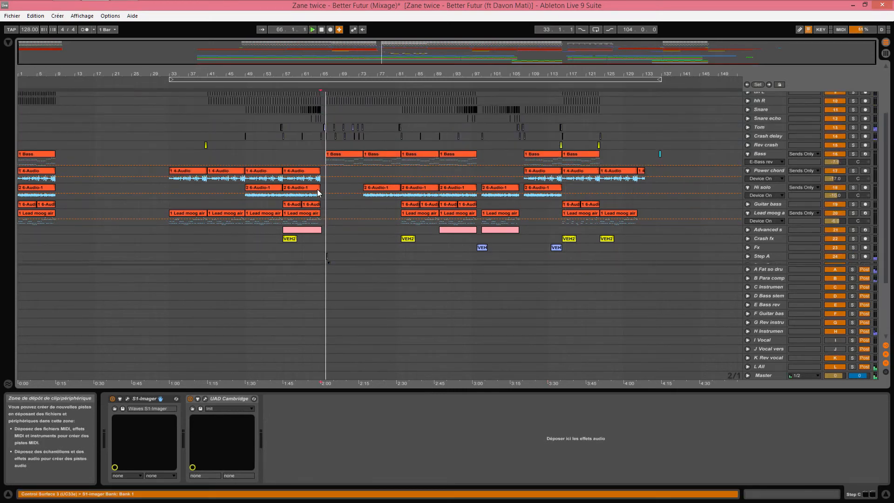
scroll(317, 189, up, 3)
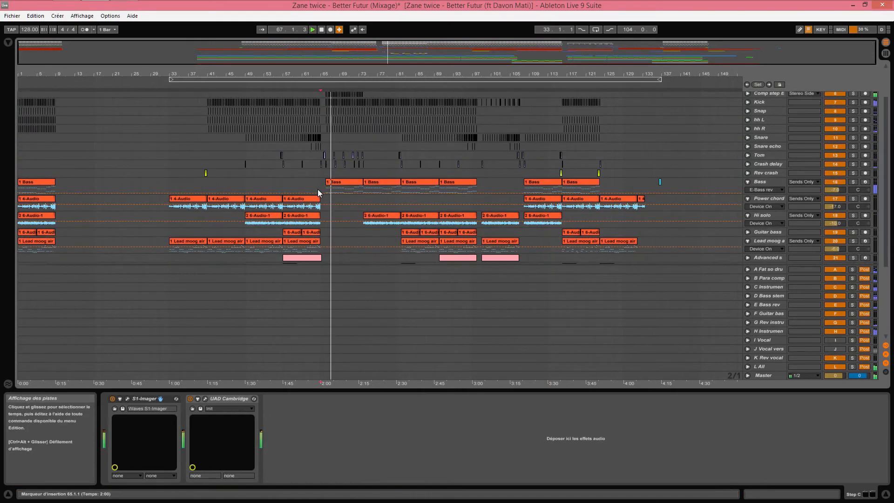
scroll(317, 189, down, 5)
key(Tab)
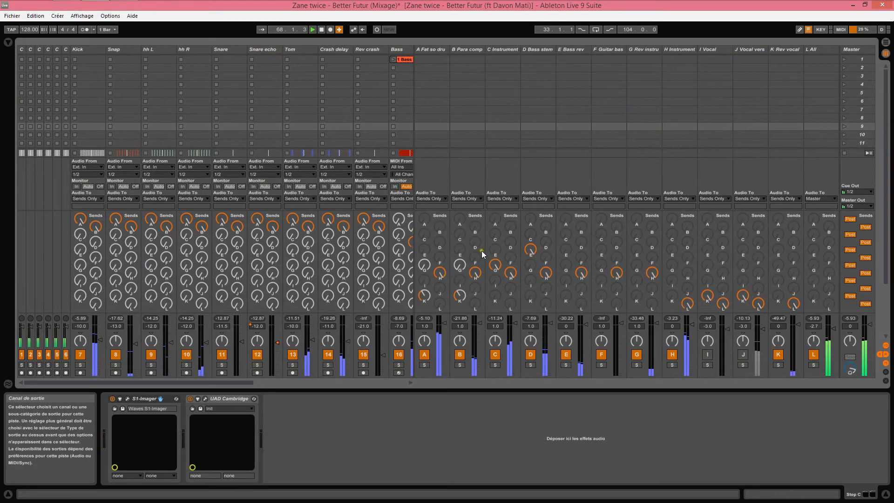
drag(225, 382, 376, 389)
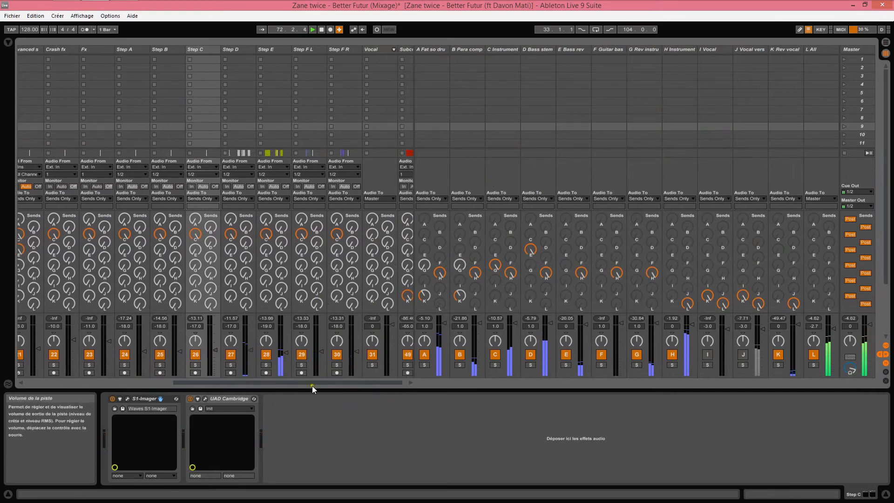
drag(316, 383, 320, 384)
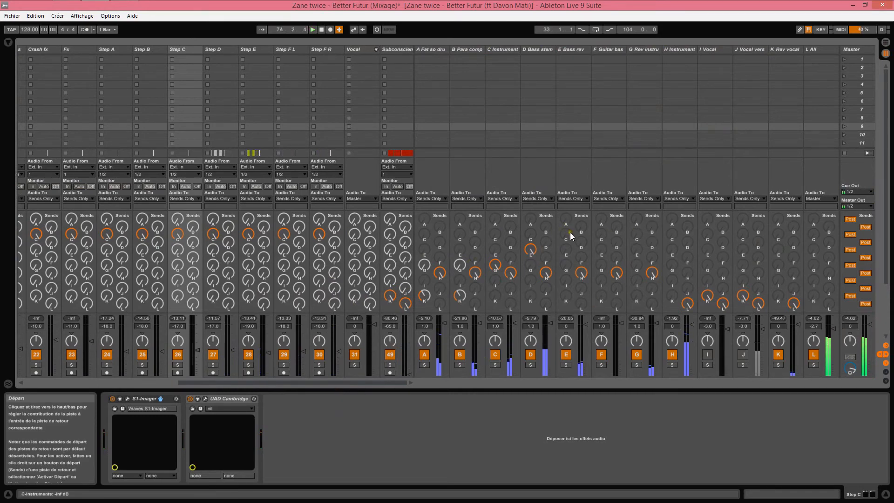
- Return to the arrangement, unfold the Vocal group and place the insert marker on the Verse track at 65.1.1
key(Tab)
click(748, 236)
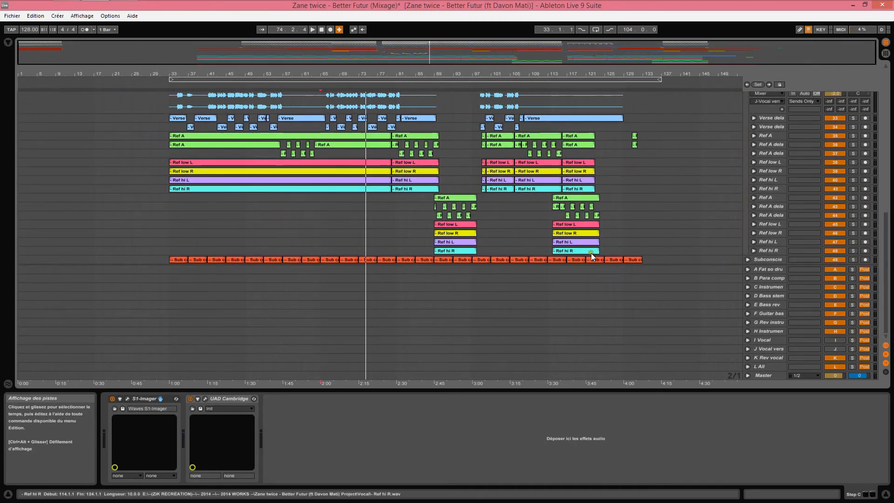
scroll(530, 235, up, 3)
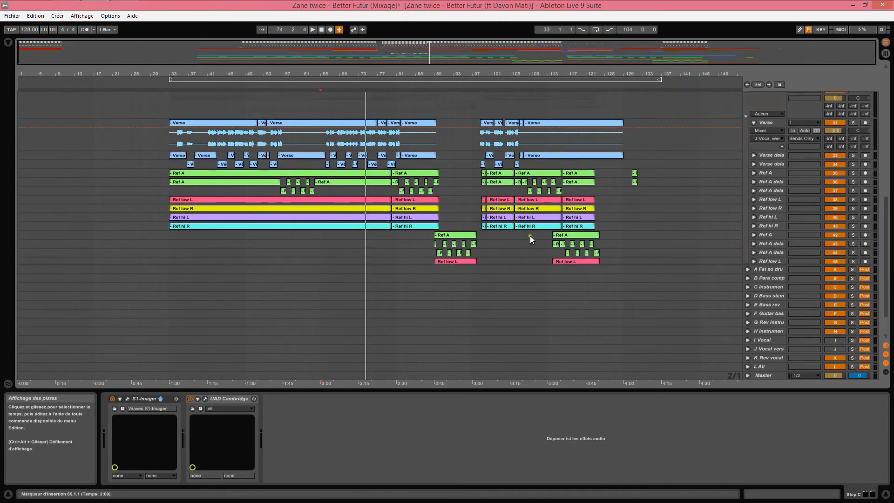
click(320, 145)
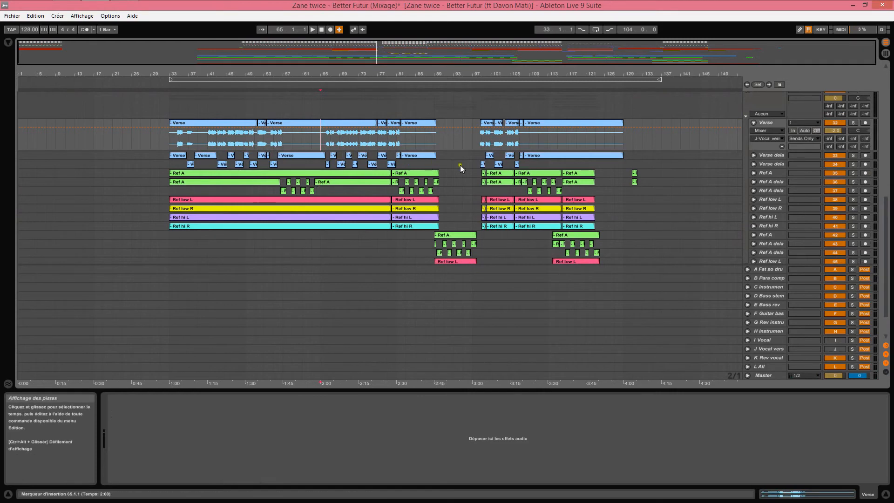
scroll(739, 142, down, 2)
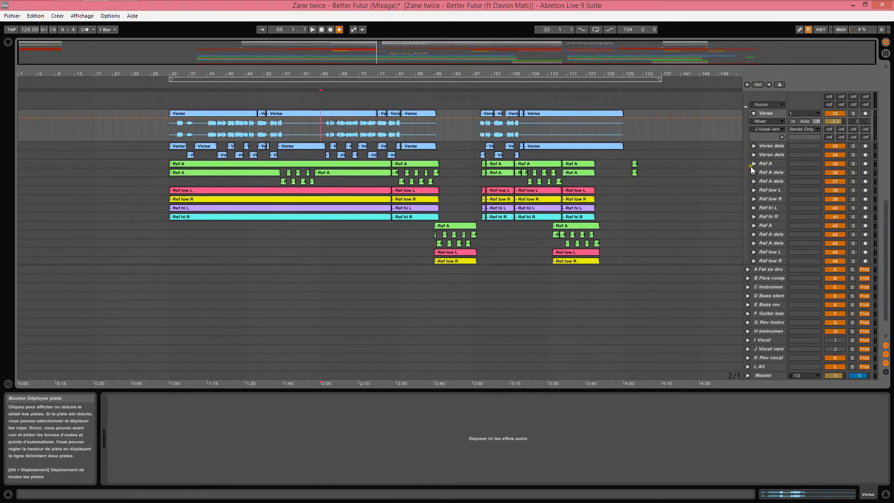
scroll(750, 166, up, 2)
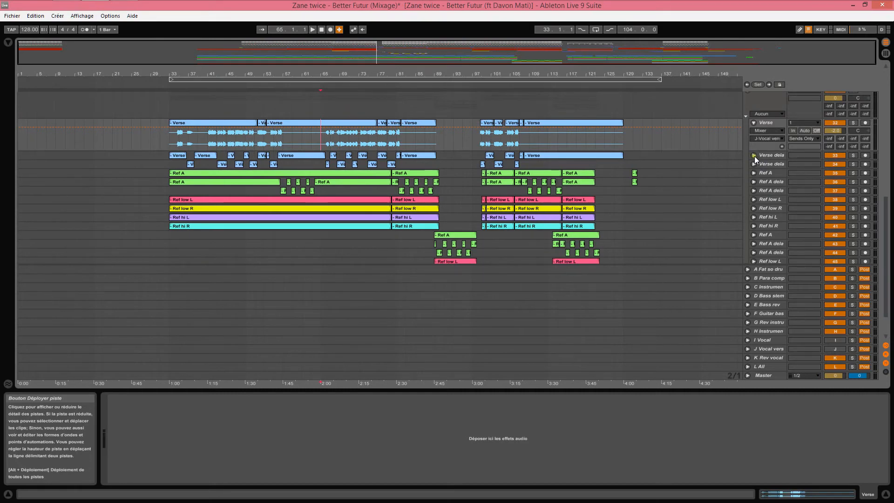
- Show the device chain of Verse delay L, highlighting its Compressor and Ping Pong Delay
click(771, 155)
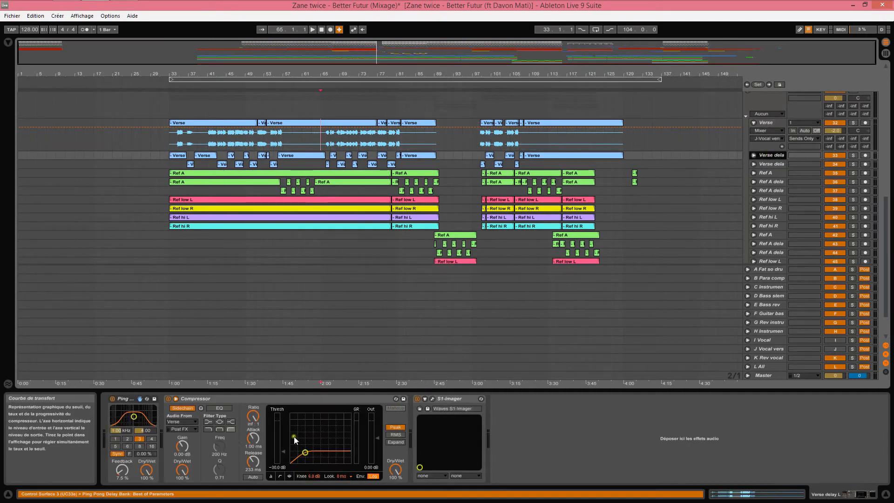
click(194, 399)
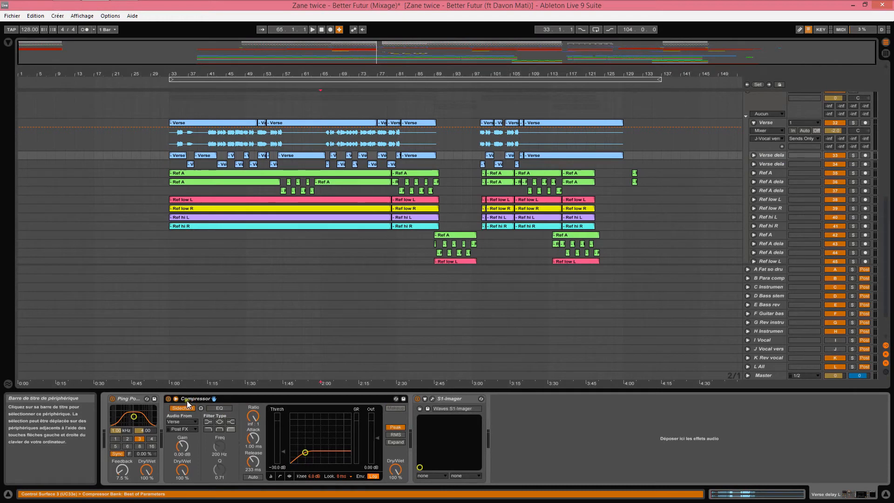
click(134, 398)
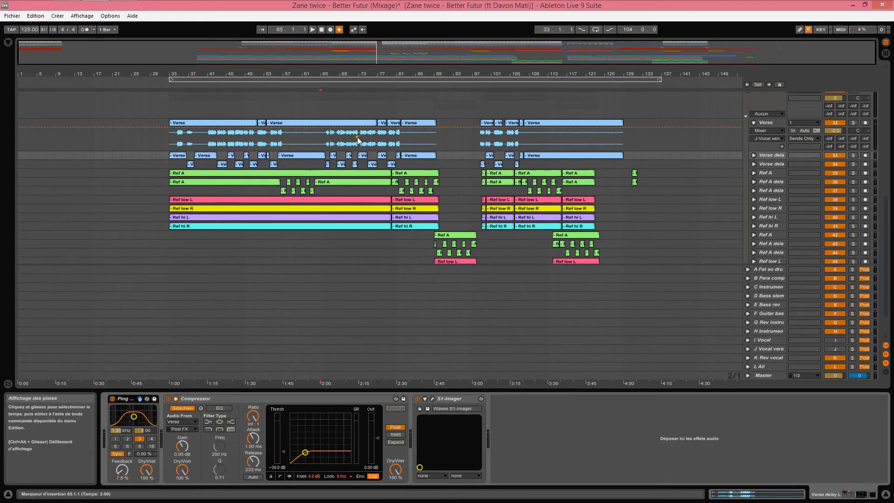
- Place the insert marker at 66.1.1 on Verse delay L and solo Verse together with its two delay tracks
click(340, 144)
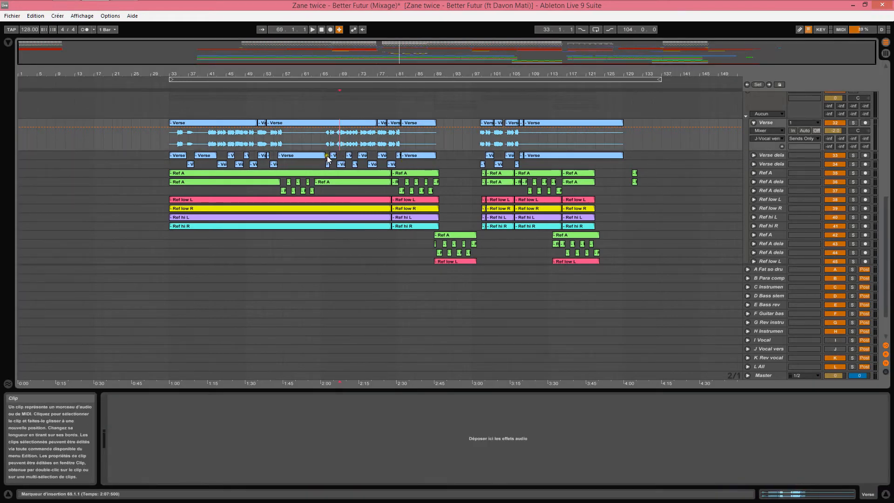
click(326, 155)
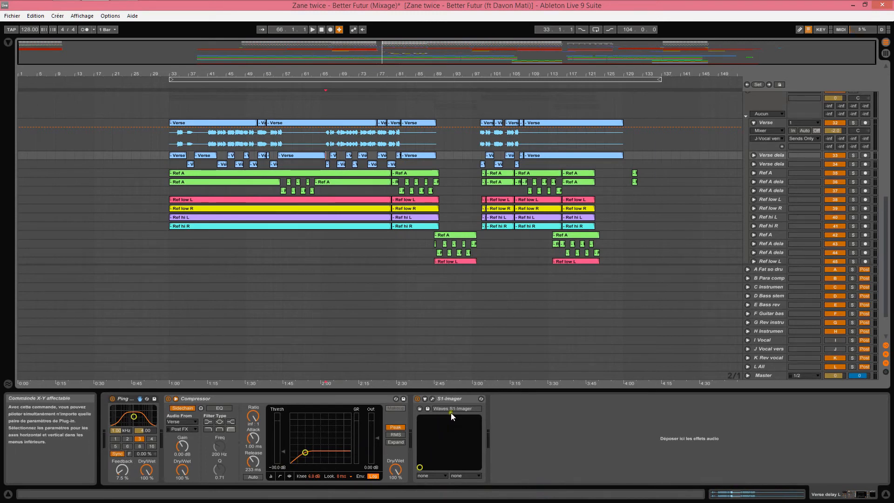
click(852, 122)
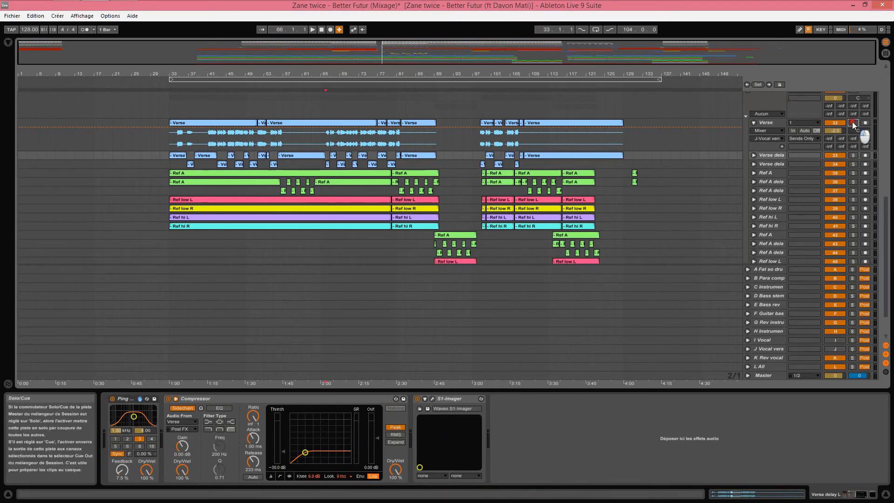
ctrl+click(852, 156)
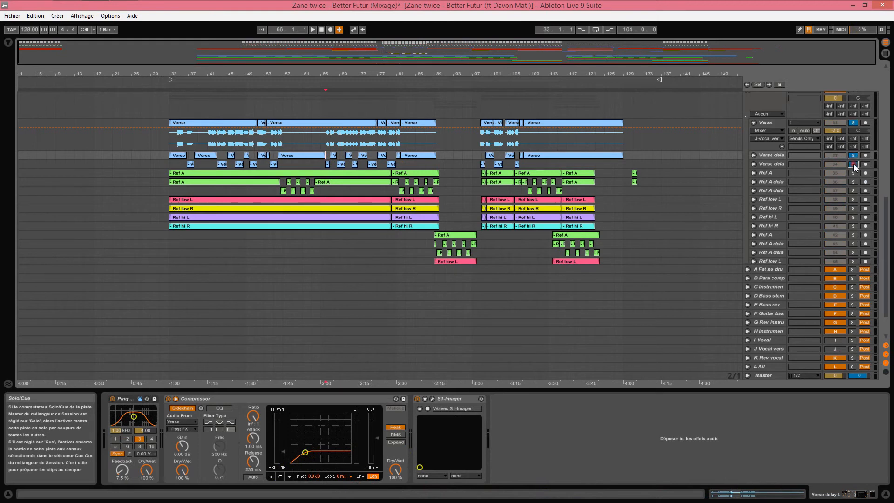
- Show the S1-Imager of Verse delay L and the chain of Verse delay R, playing the soloed verse tracks from 66.1.1
click(432, 398)
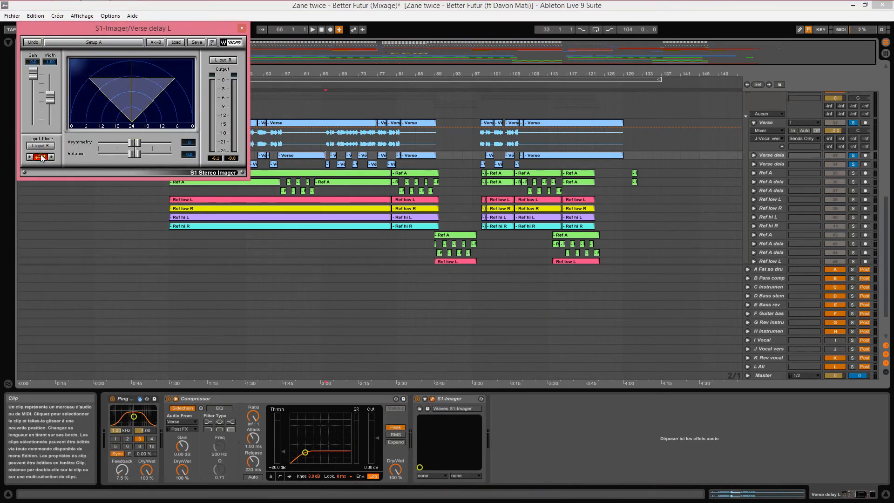
click(773, 164)
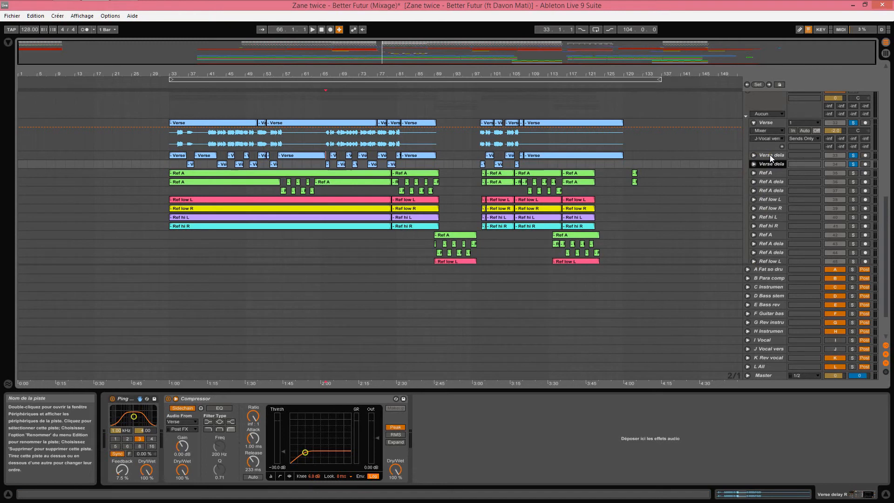
key(space)
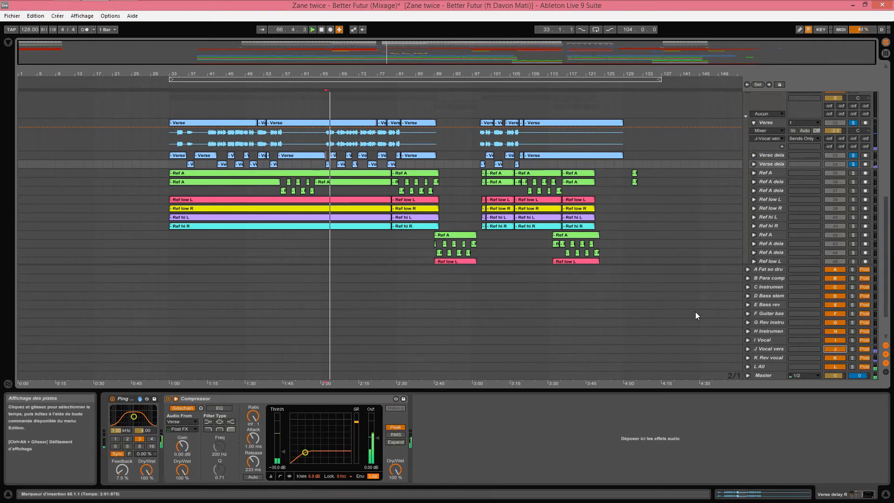
click(766, 156)
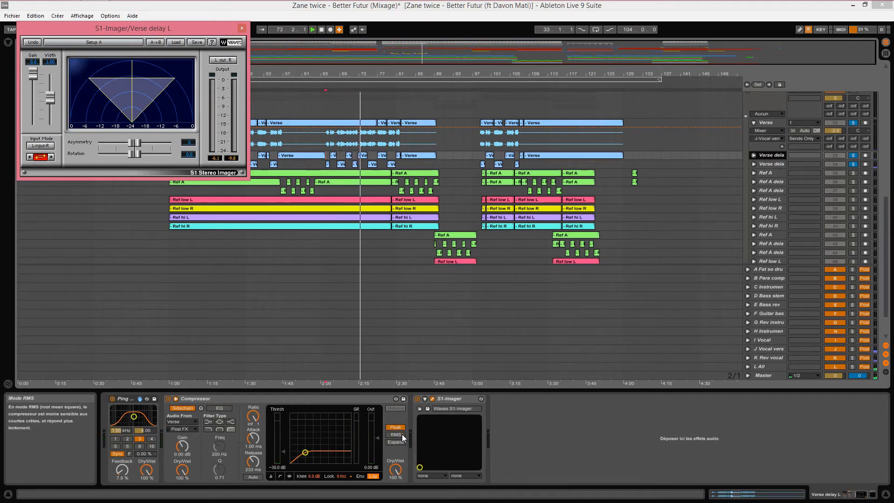
key(space)
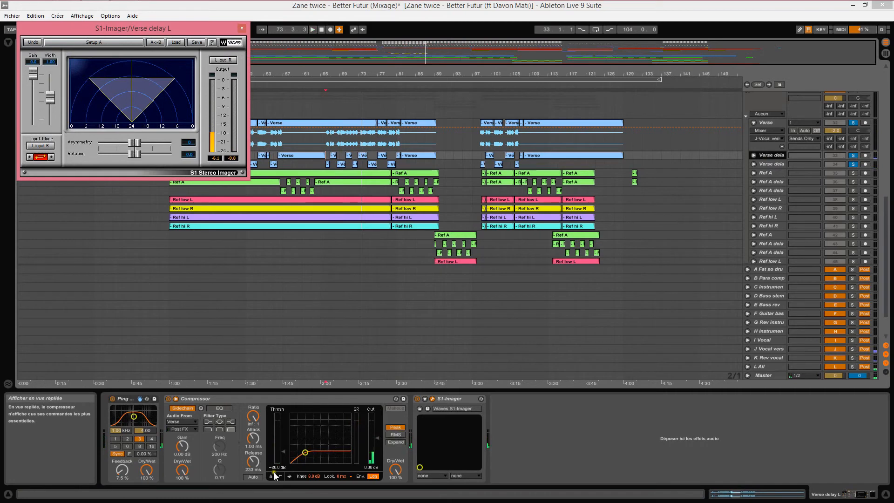
- Switch to the browser's tempo table, calculate the eighth-note time in milliseconds at 128 bpm, and close the browser
key(alt+Tab)
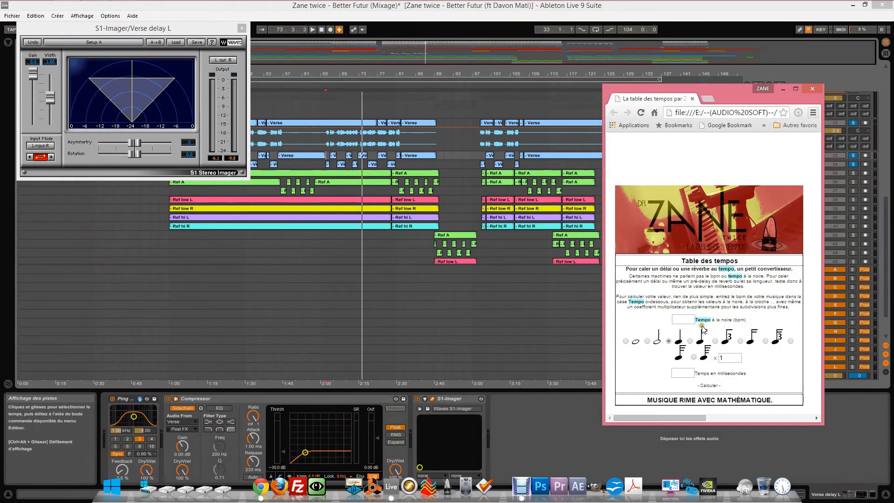
click(682, 318)
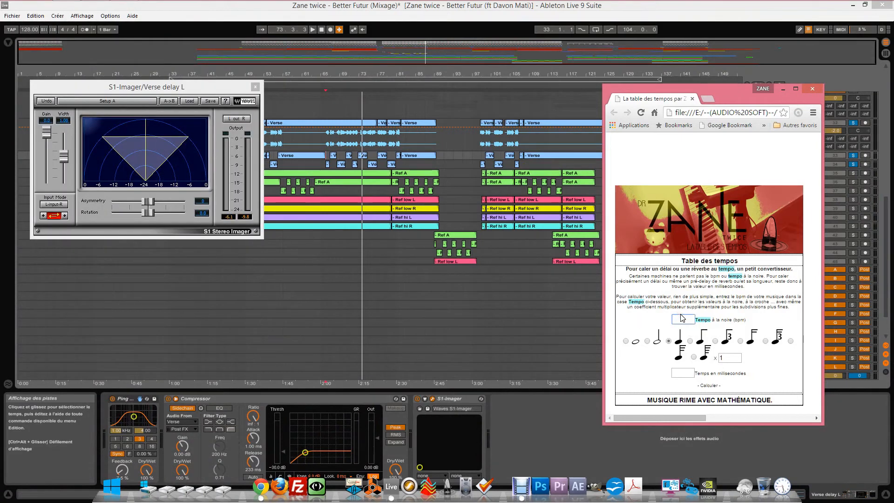
click(740, 340)
click(690, 340)
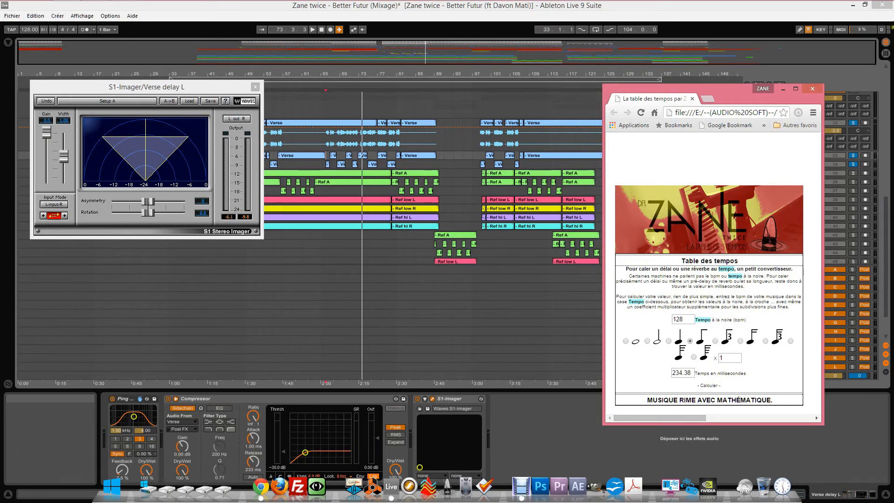
click(812, 88)
- Show the UAD RealVerb-Pro settings of the K Rev vocal return in the session mixer and close the plug-in window
key(Tab)
click(787, 51)
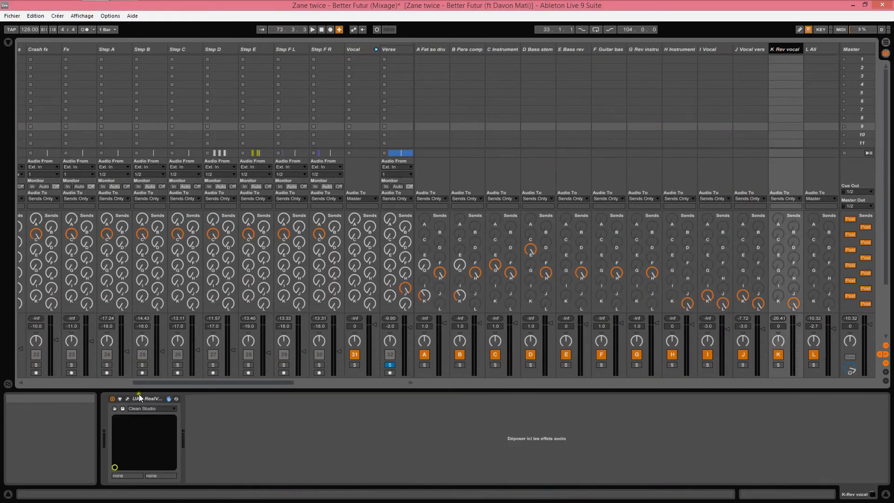
click(127, 399)
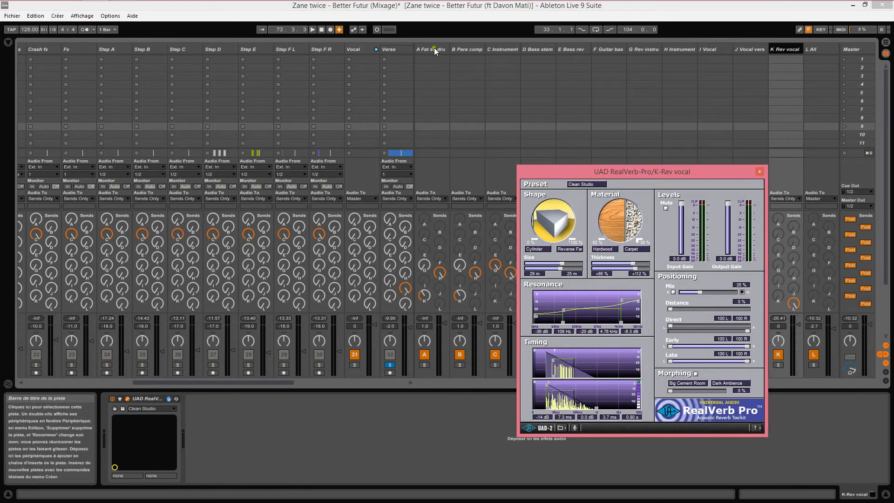
click(759, 171)
- Compare the I Vocal and J Vocal verse returns with the sends of the verse and Ref tracks in the mixer
click(744, 48)
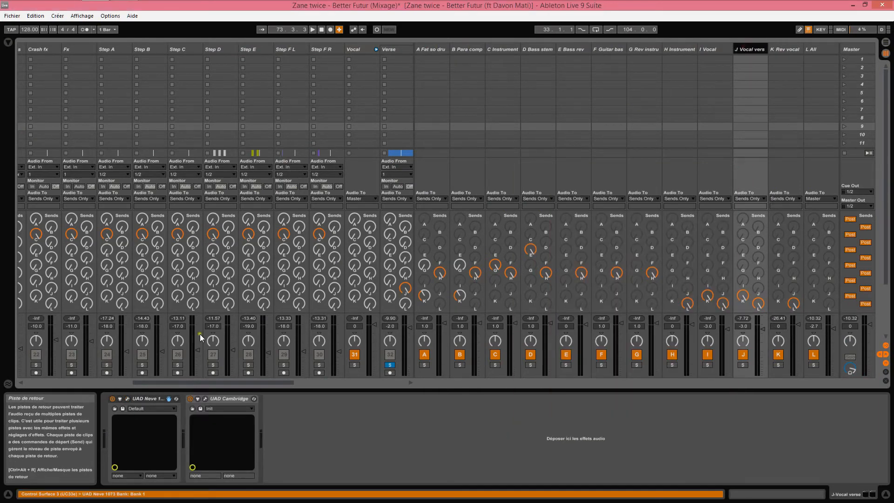
drag(227, 382, 295, 377)
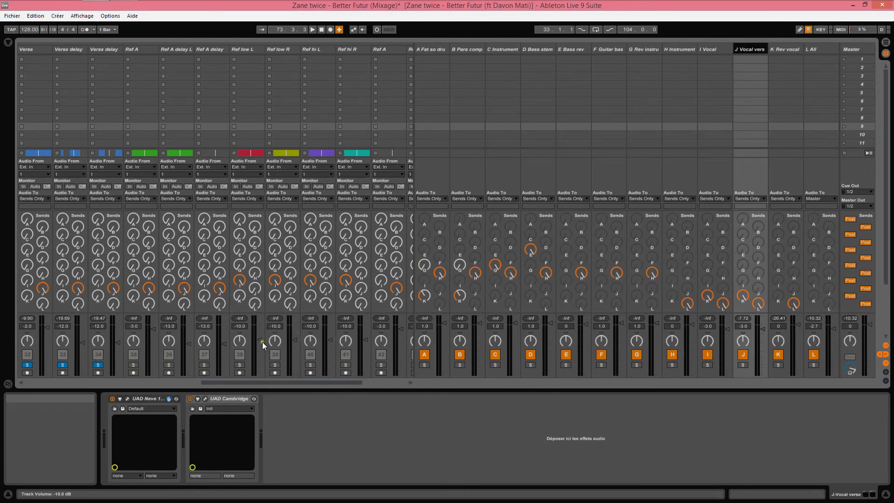
click(707, 50)
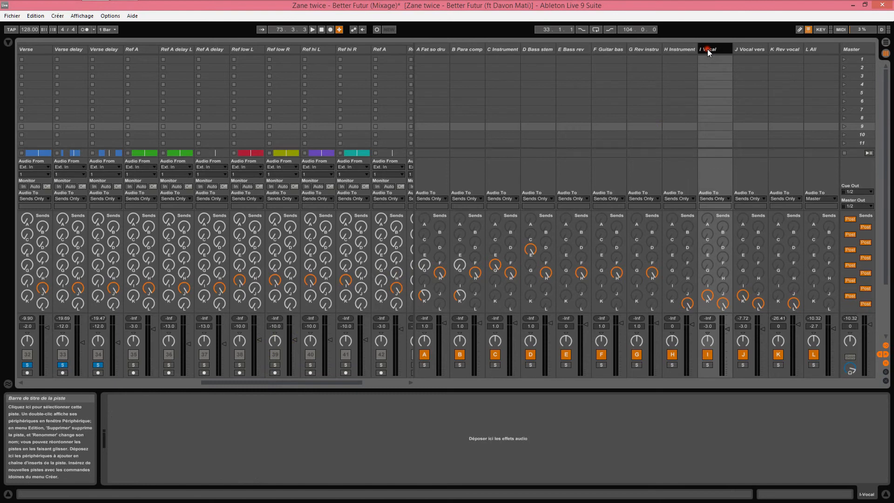
click(753, 50)
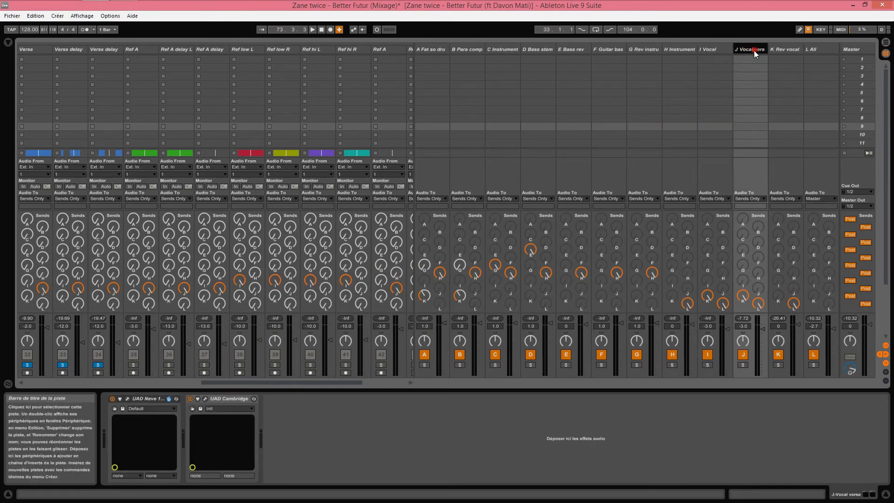
drag(218, 382, 190, 385)
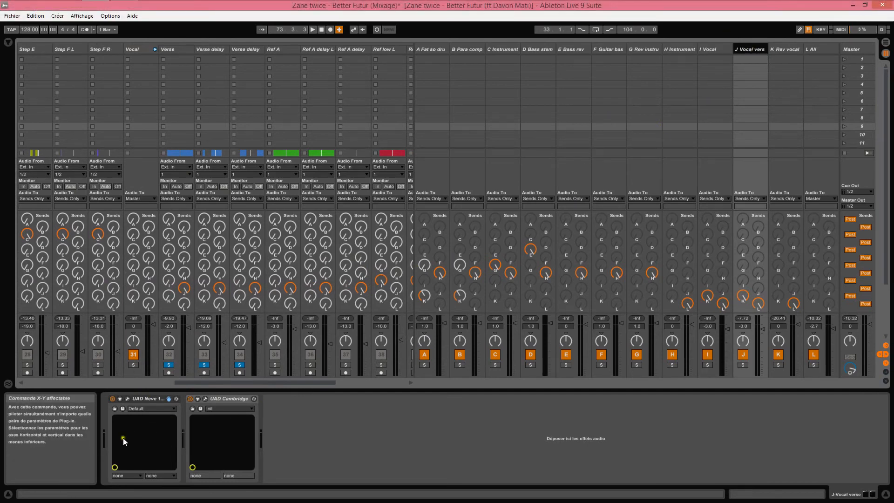
- Show the UAD Neve 1073 and UAD Cambridge settings of the J Vocal verse return, closing the Cambridge window
click(127, 399)
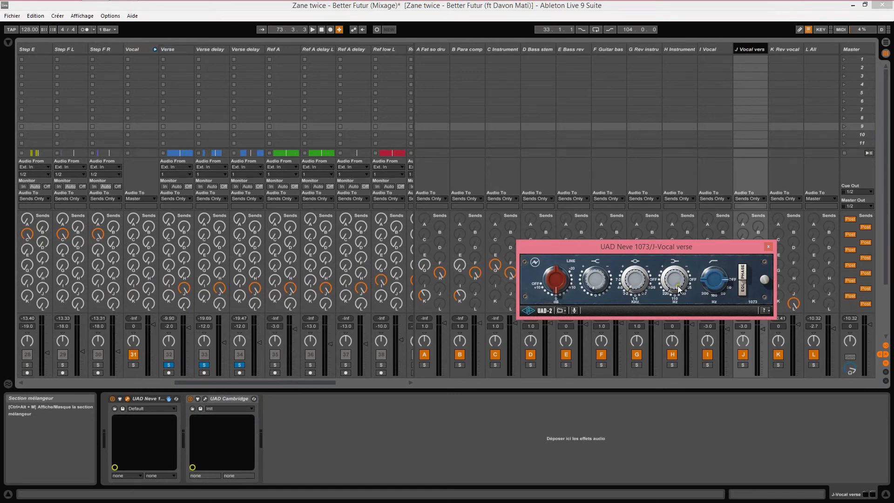
click(206, 399)
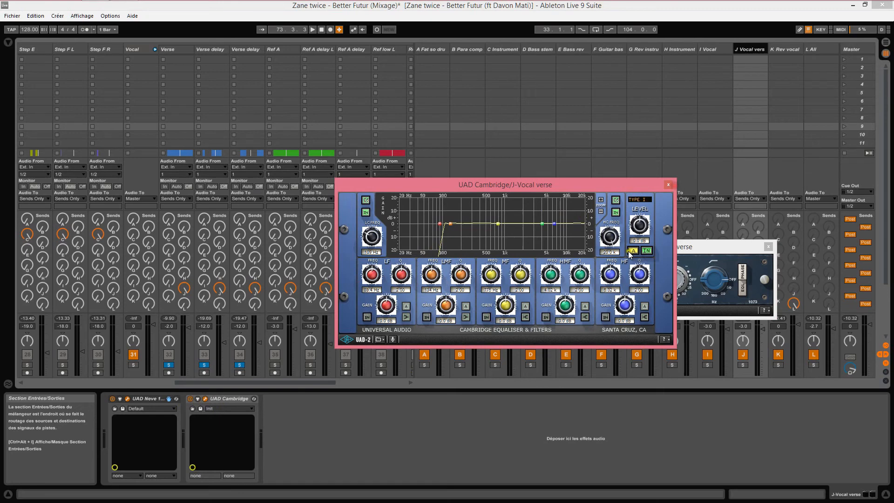
click(668, 184)
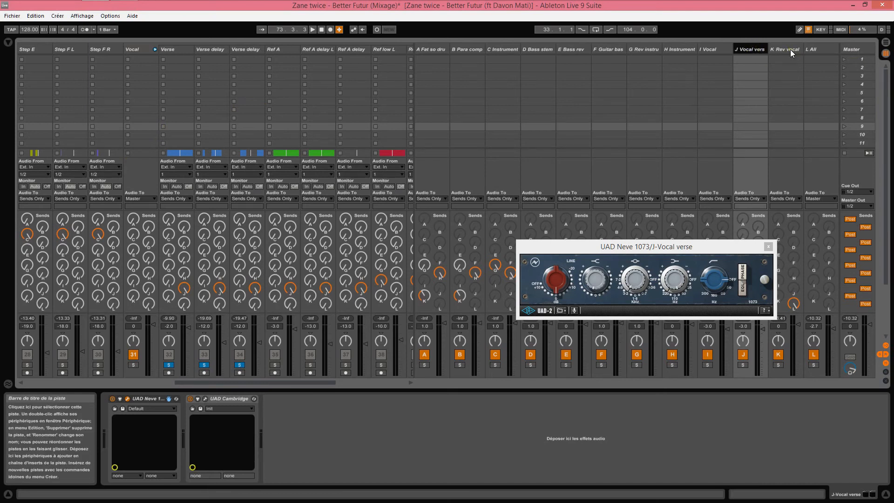
- Play the arrangement from bar 49 with the master track's plug-in chain on display
click(813, 48)
click(862, 47)
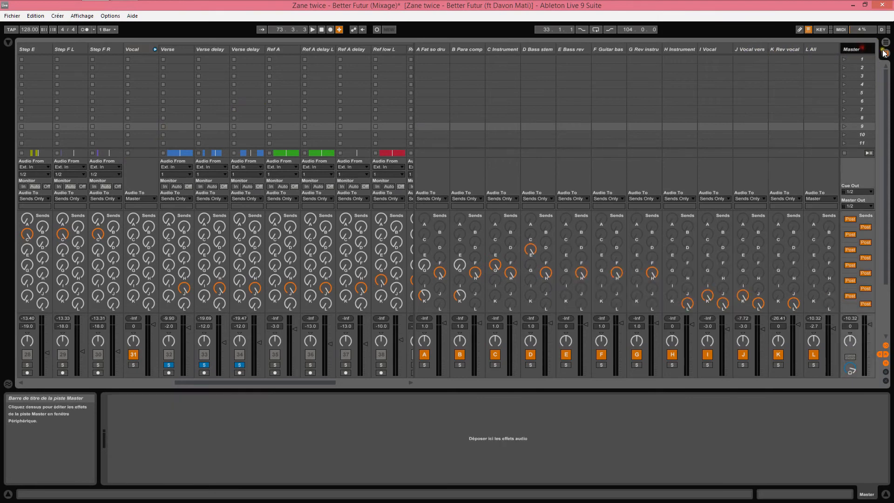
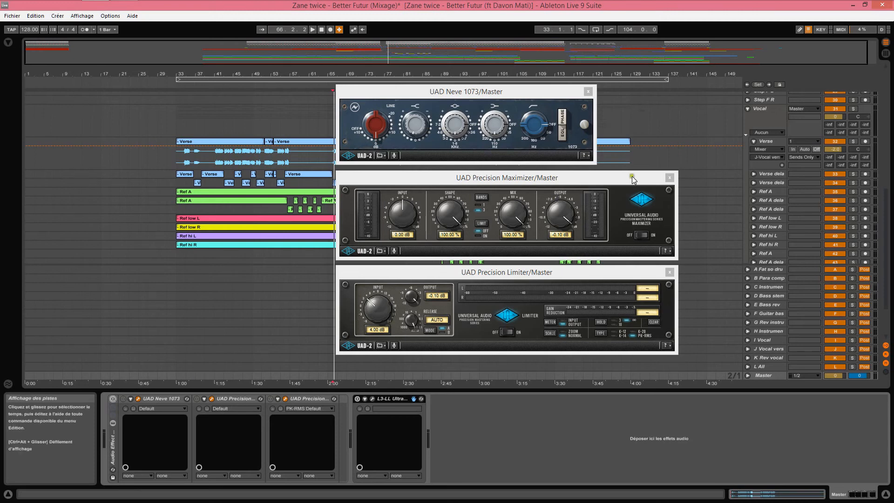
scroll(749, 129, up, 6)
scroll(732, 139, up, 6)
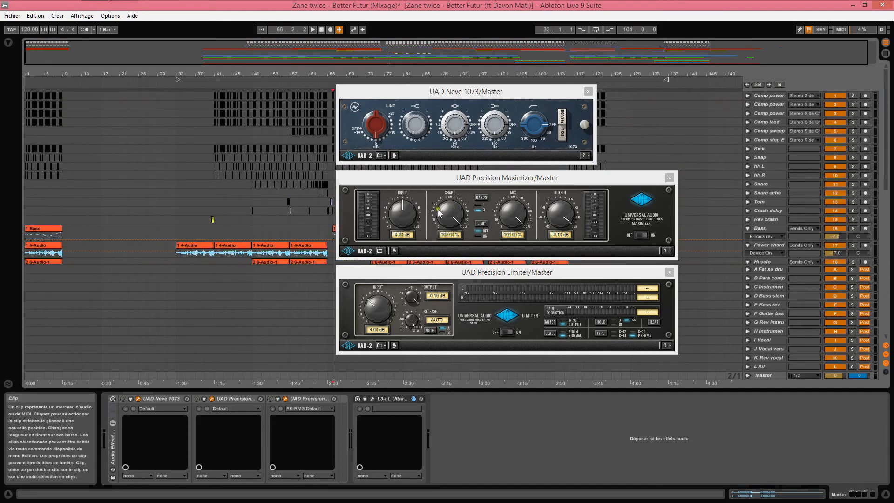
click(253, 194)
key(space)
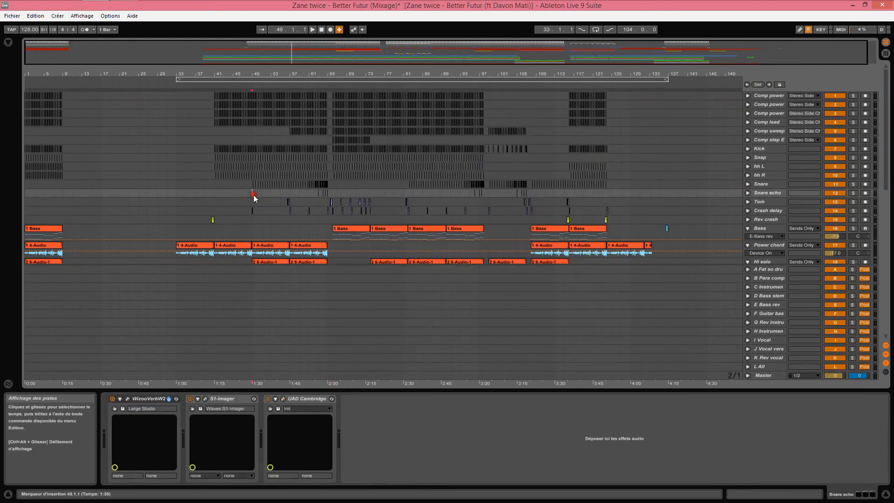
click(763, 376)
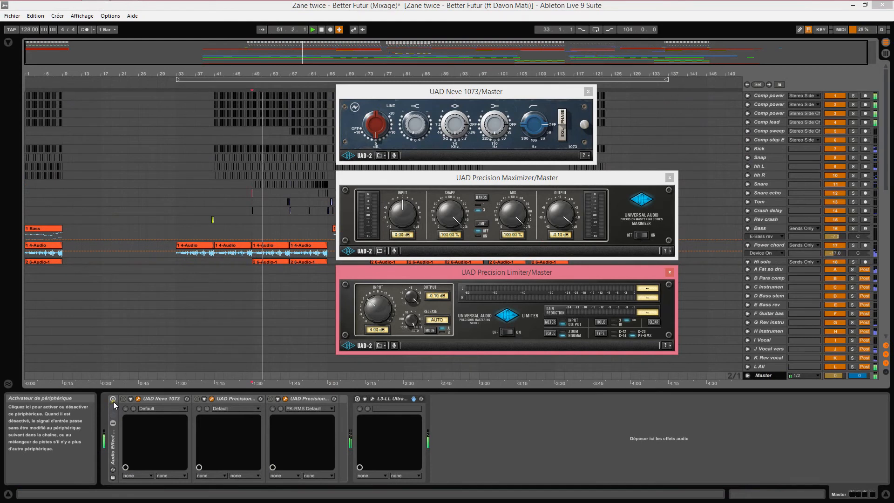
- Compare the playing mix with the master's audio effect rack enabled and bypassed, leaving the rack bypassed
click(113, 398)
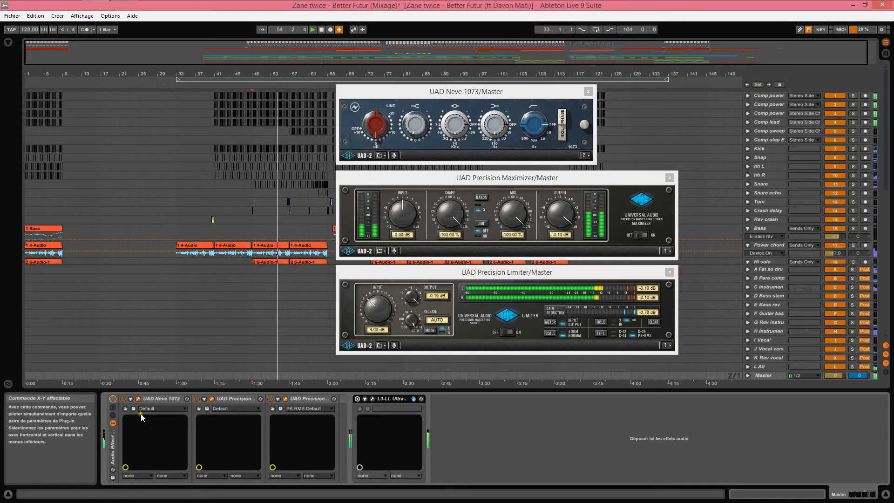
click(113, 398)
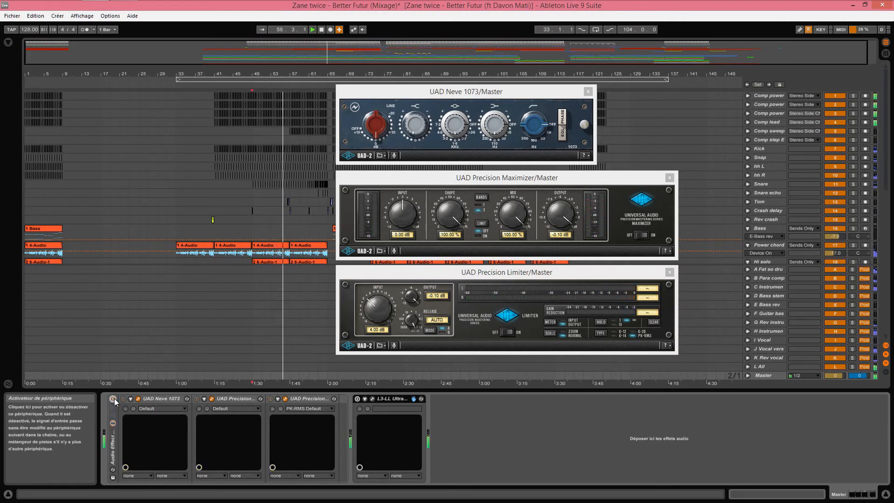
click(113, 399)
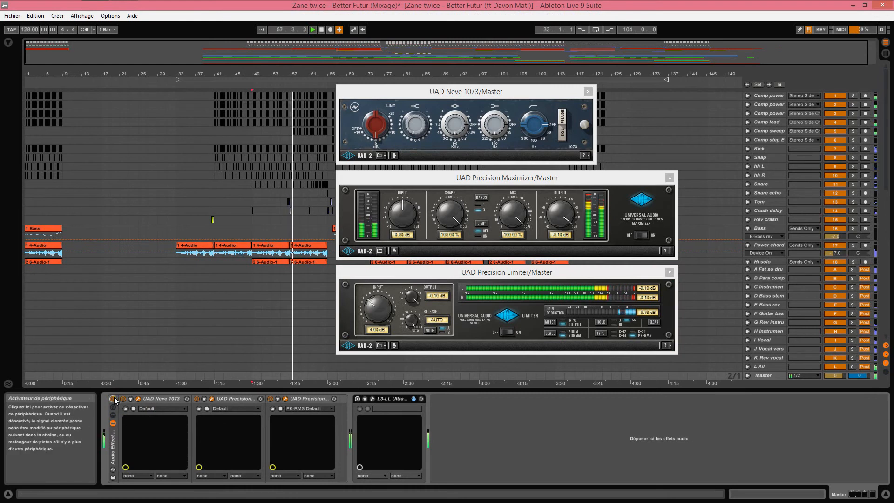
click(113, 399)
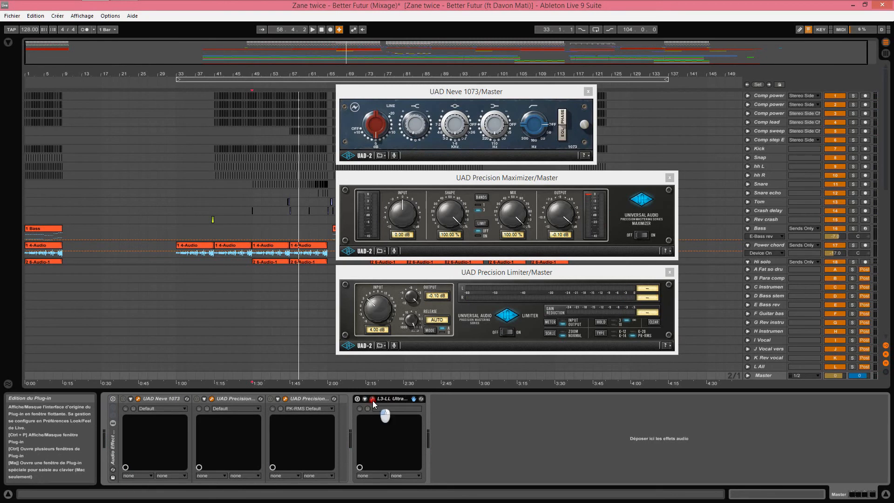
- Show the master's L3-LL UltraMaximizer and close the UAD Neve 1073, Precision Maximizer and Precision Limiter windows
click(373, 399)
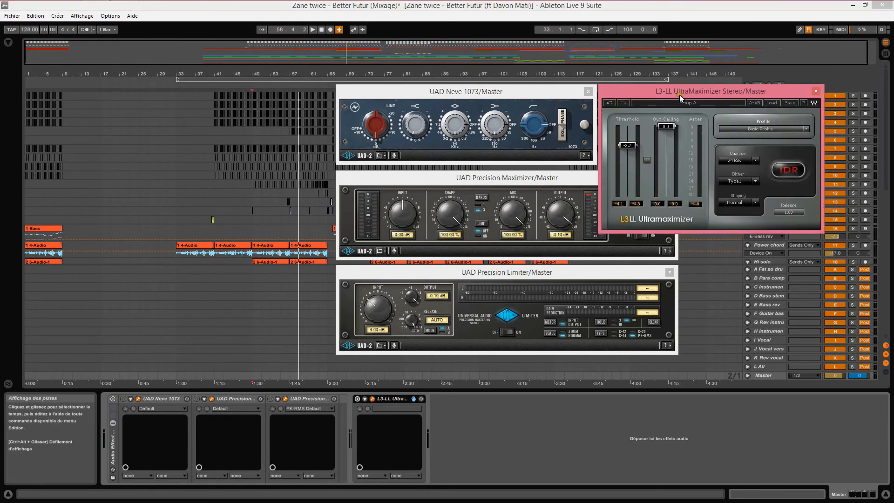
click(588, 92)
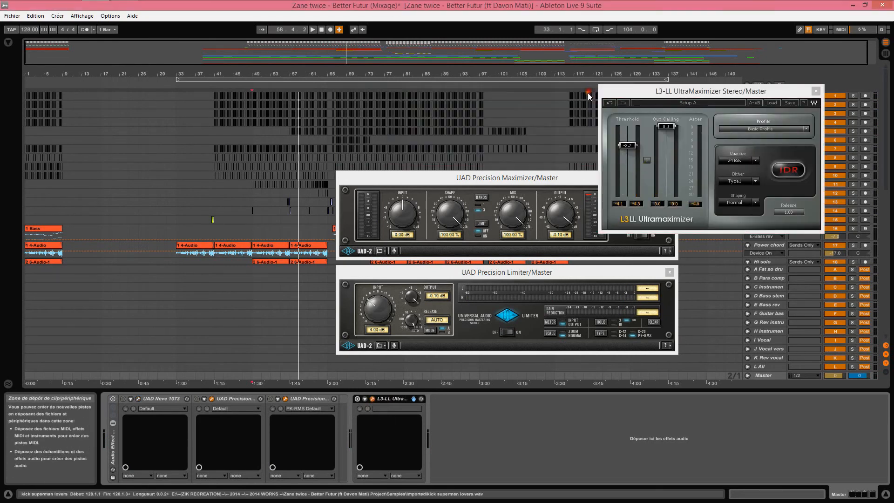
click(210, 399)
click(286, 399)
click(285, 398)
click(286, 399)
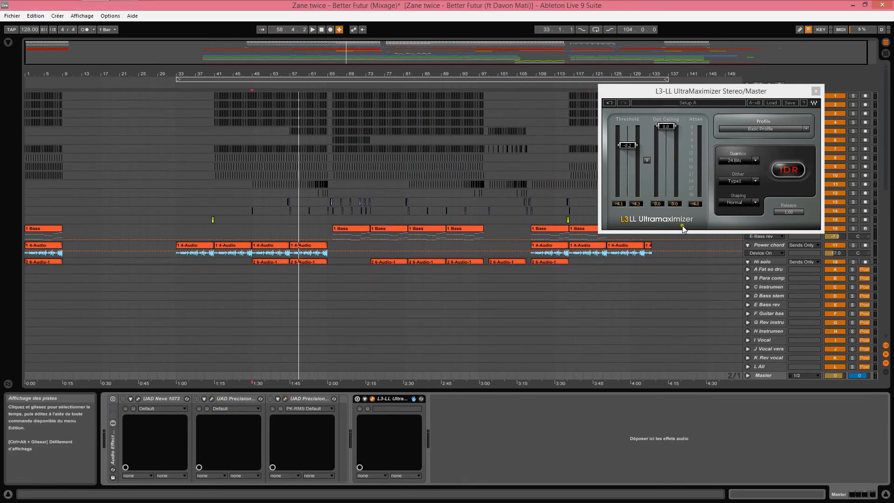
drag(708, 94, 637, 90)
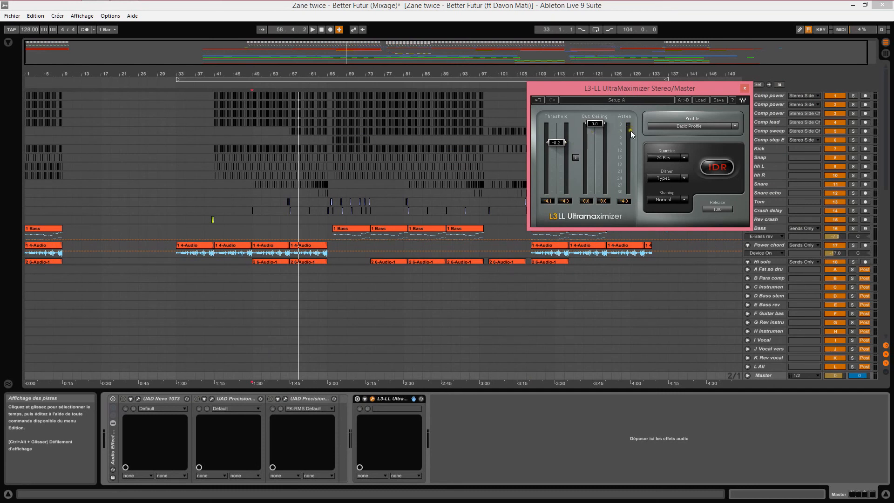
- Enable the L3-LL UltraMaximizer on the master and compare the playing mix with and without it
click(357, 399)
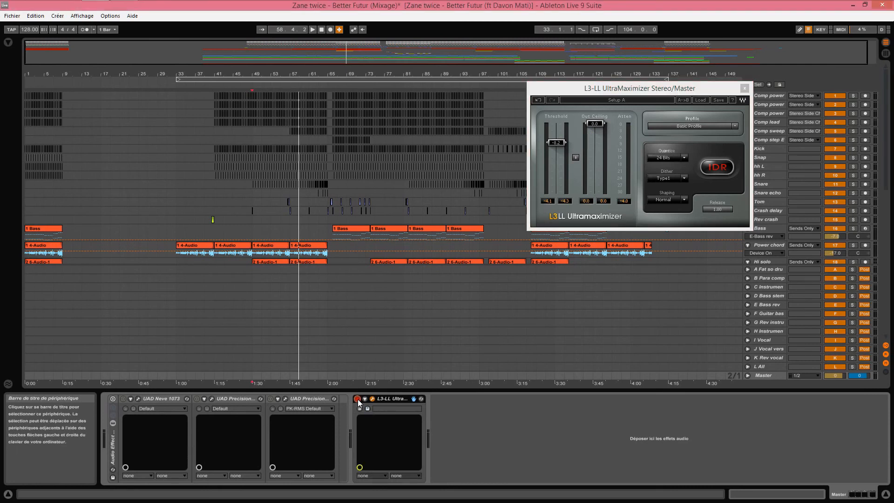
key(space)
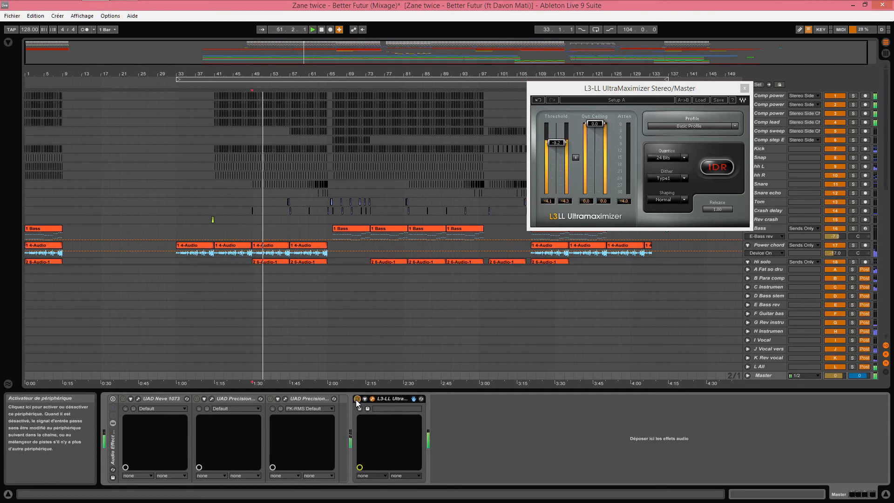
click(356, 398)
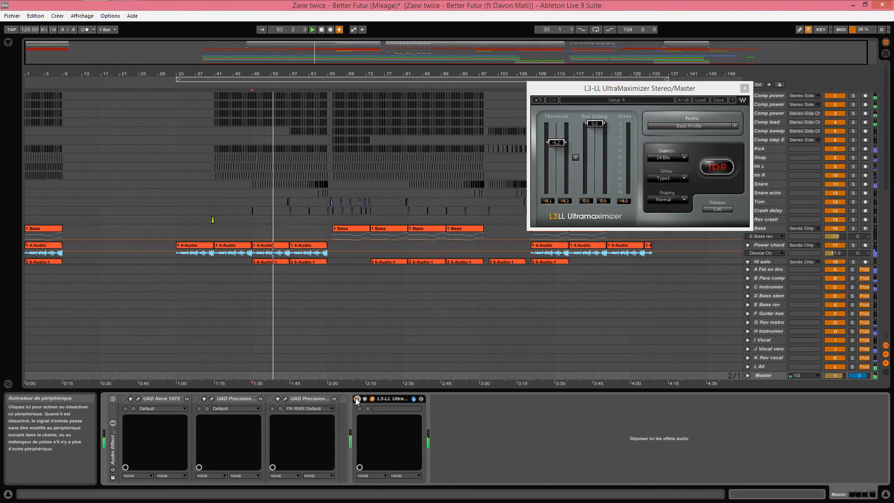
click(357, 399)
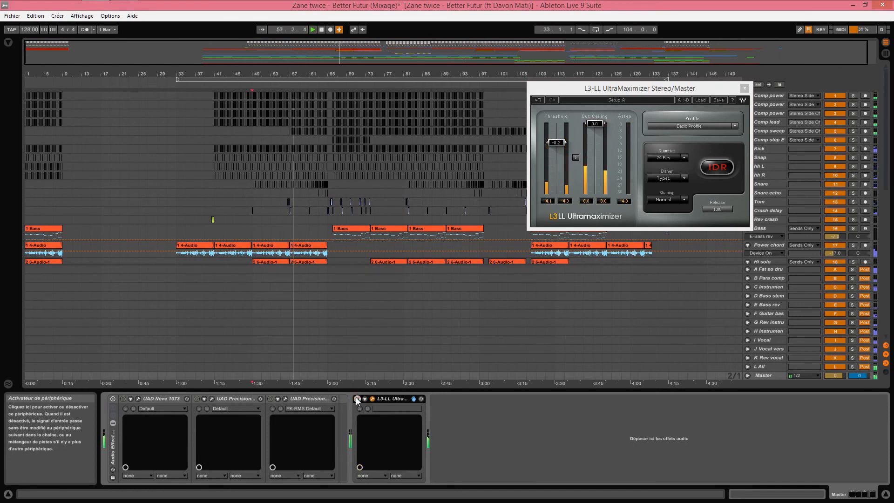
click(357, 399)
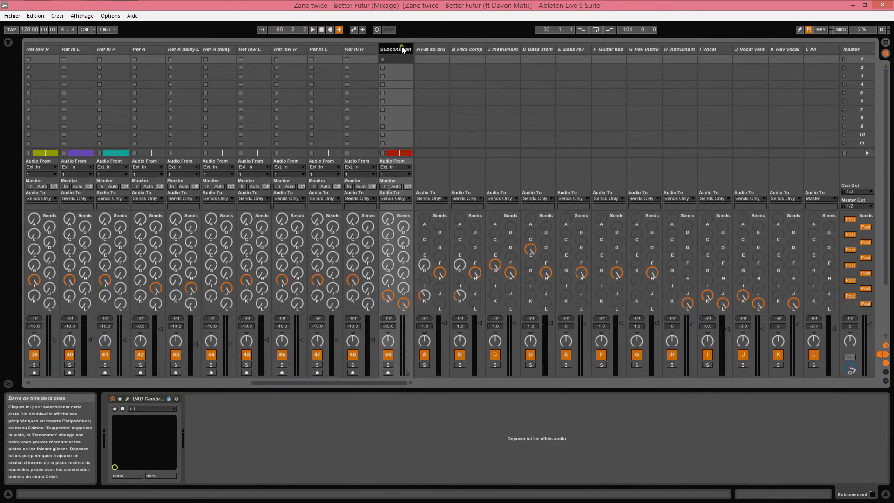
- Unfold the Subconscient track in the arrangement and select bar 35 of its waveform in close-up
click(402, 48)
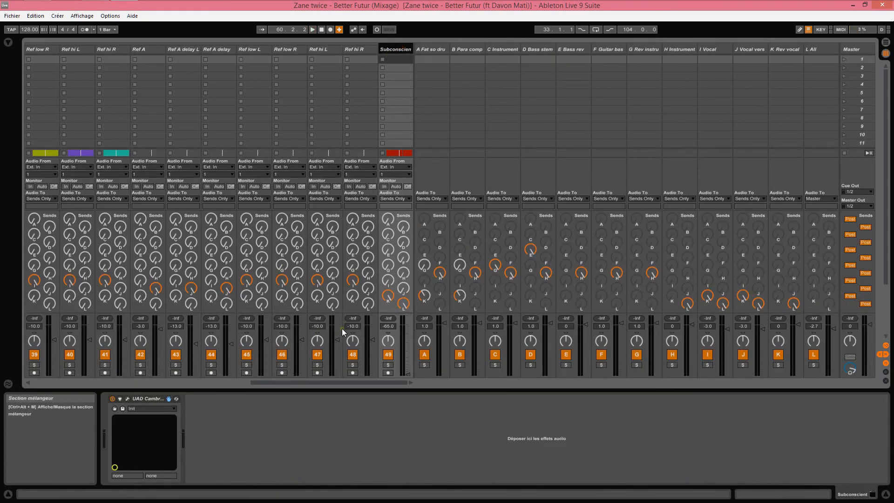
key(Tab)
scroll(607, 227, down, 15)
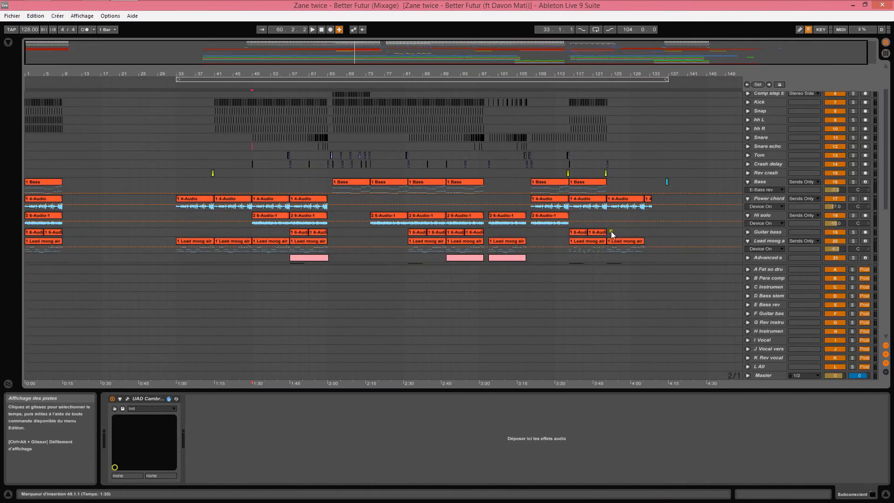
scroll(608, 228, down, 2)
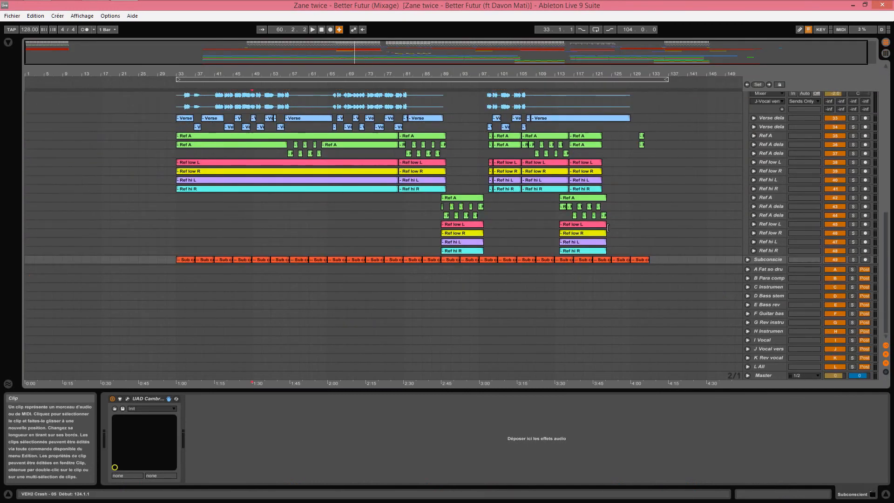
click(748, 259)
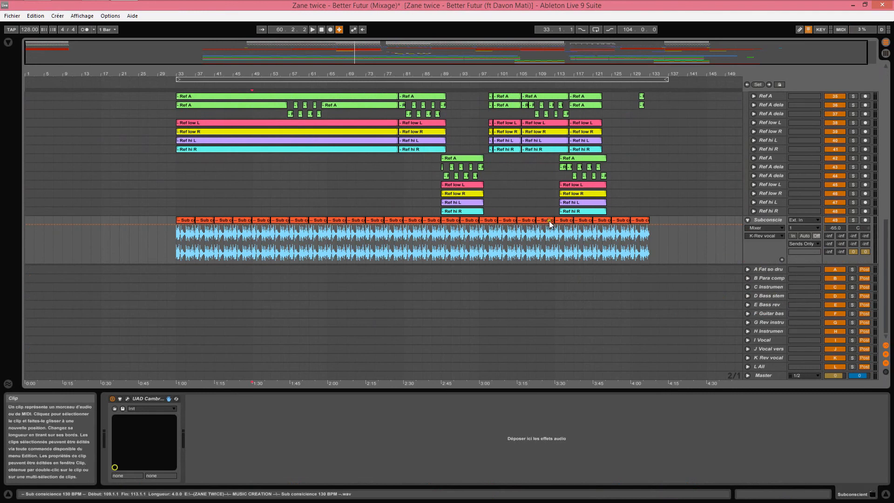
drag(183, 74, 193, 86)
drag(120, 247, 322, 249)
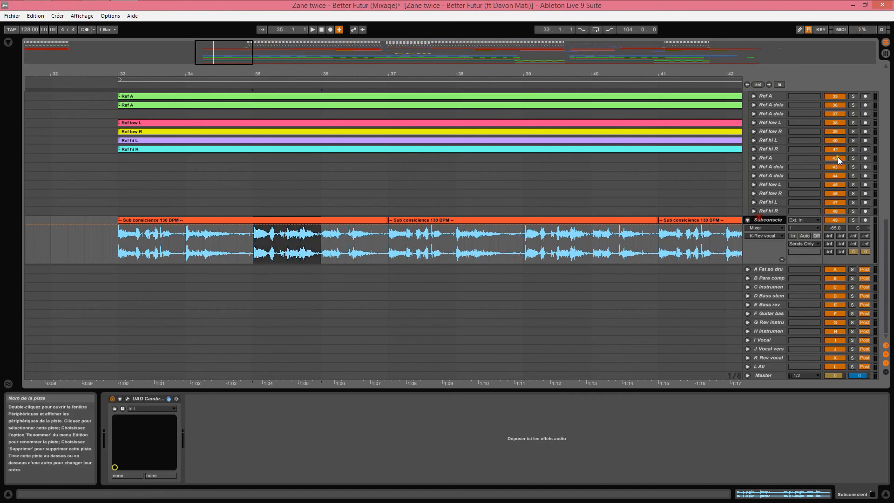
- Review the Subconscient track in the mixer and across the full arrangement, placing the insertion marker at bar 33
key(Tab)
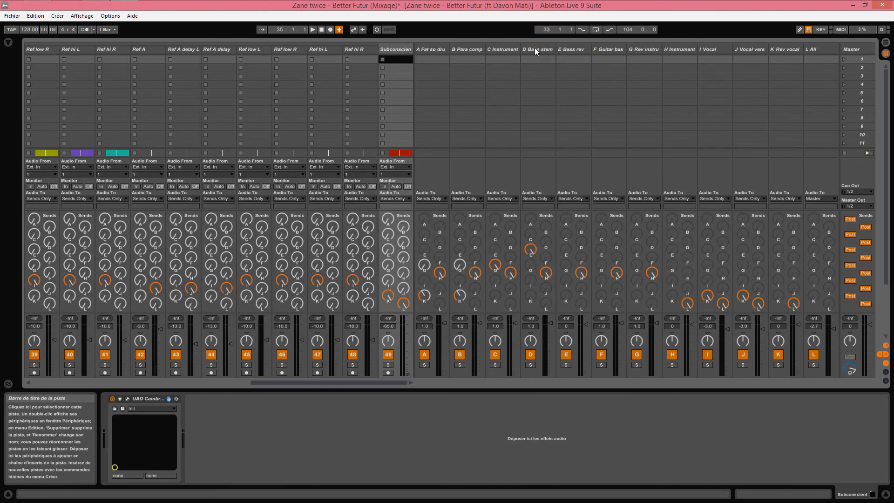
click(885, 43)
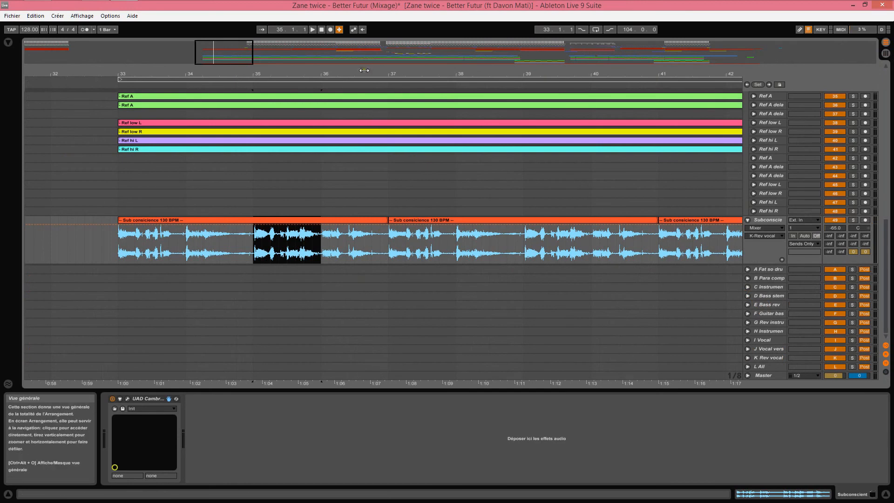
drag(364, 71, 366, 73)
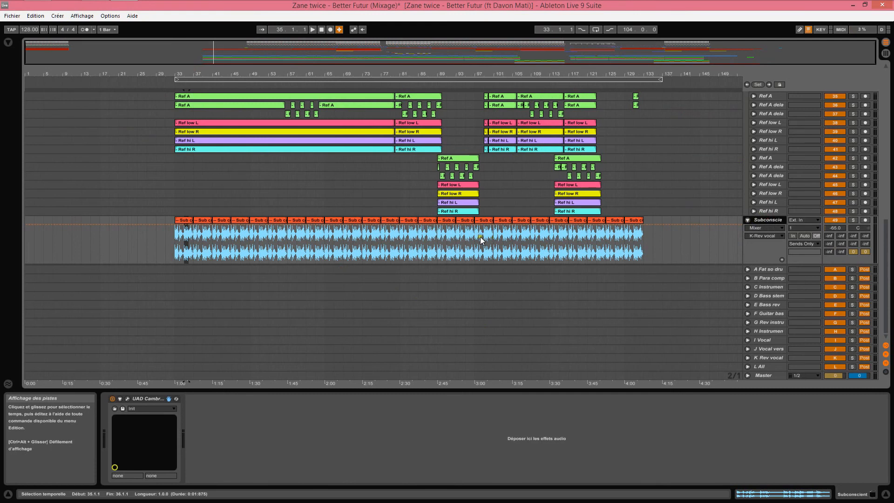
click(178, 243)
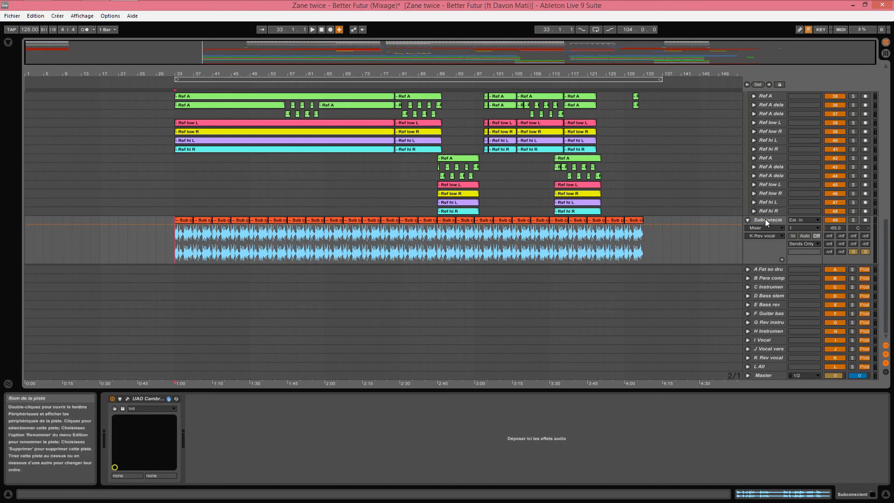
- Show the Subconscient track's UAD Cambridge equaliser settings in the session mixer and close the plug-in window
key(Tab)
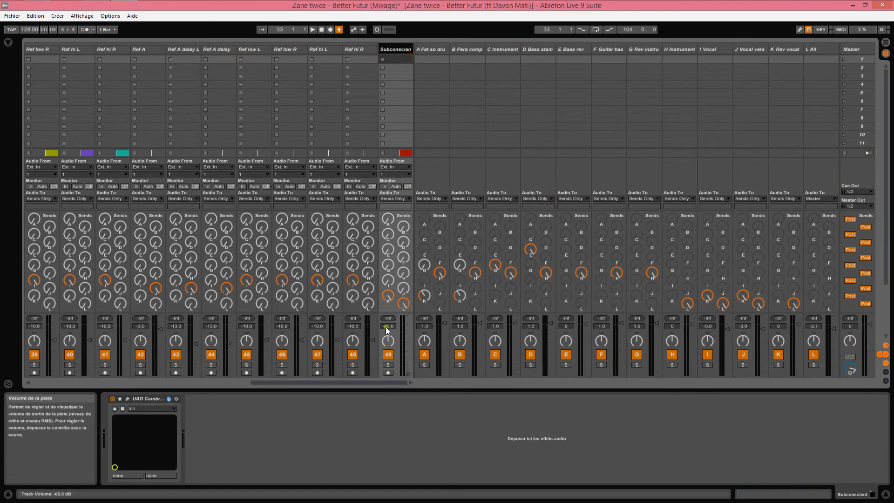
click(127, 398)
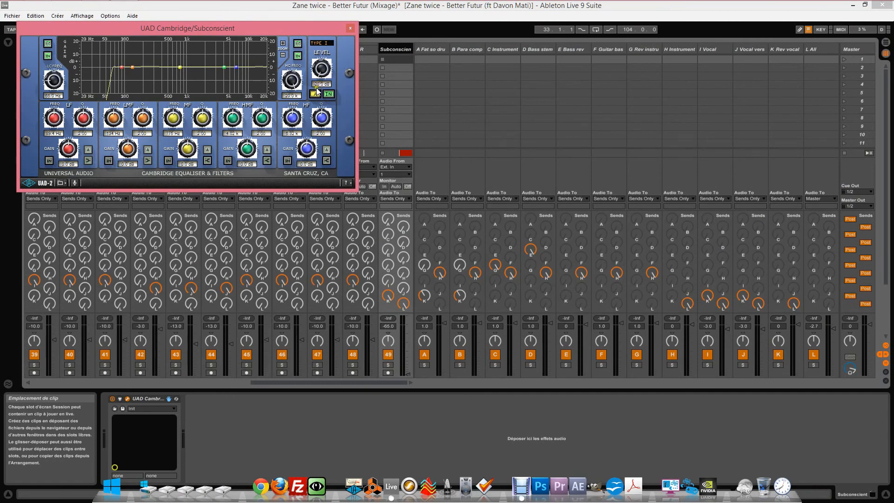
click(350, 29)
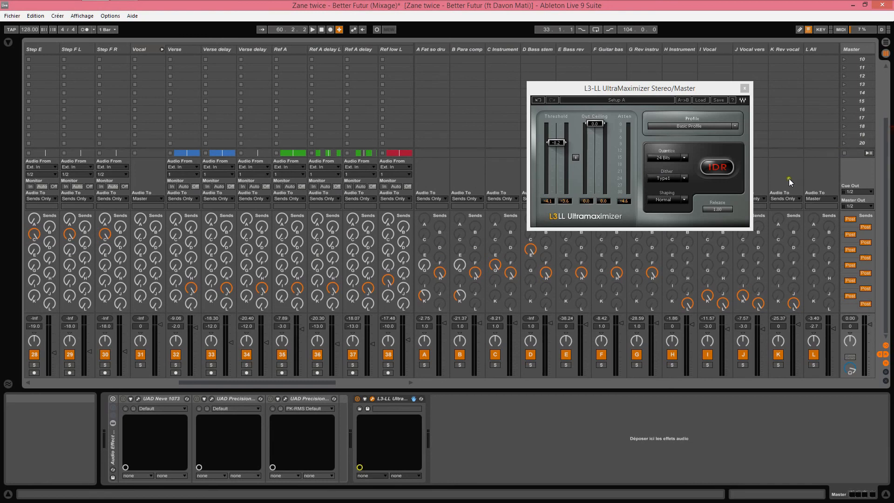
- Show the L All return, return to the master track and switch off its L3-LL UltraMaximizer
click(817, 49)
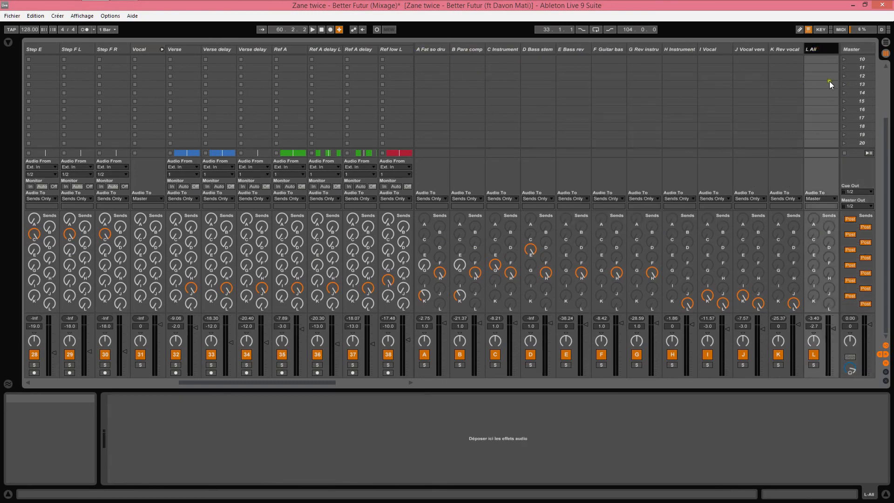
click(855, 49)
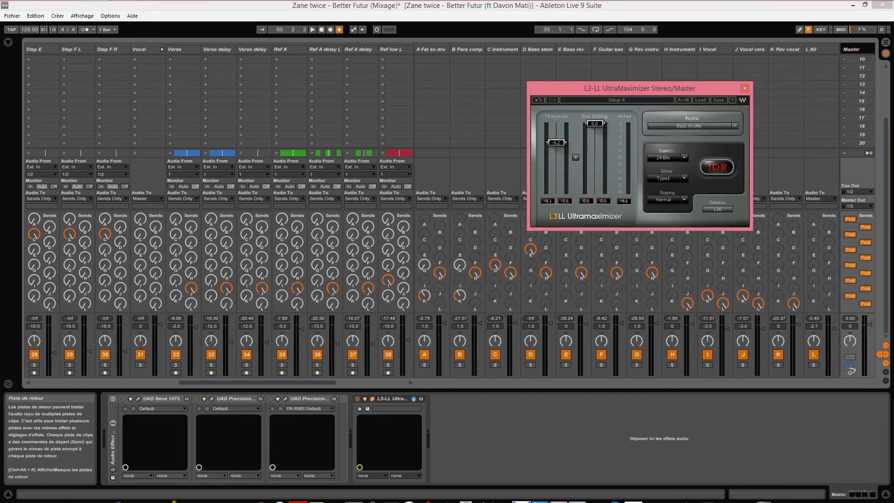
click(357, 399)
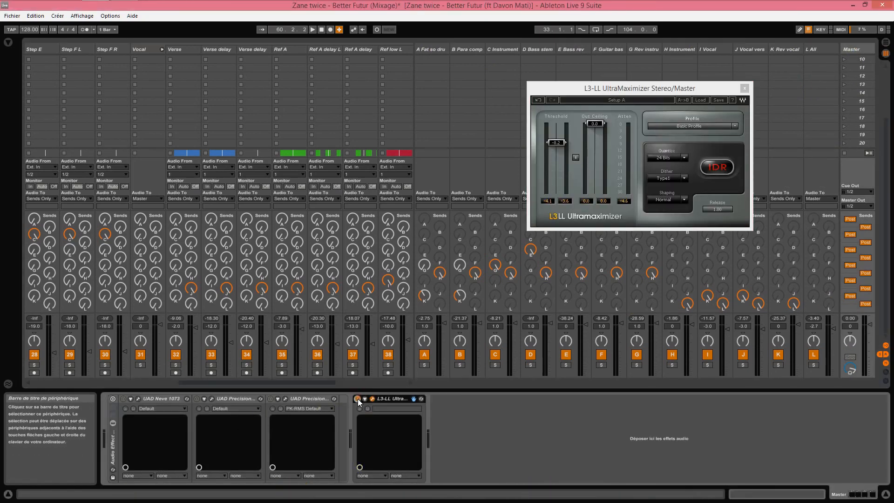